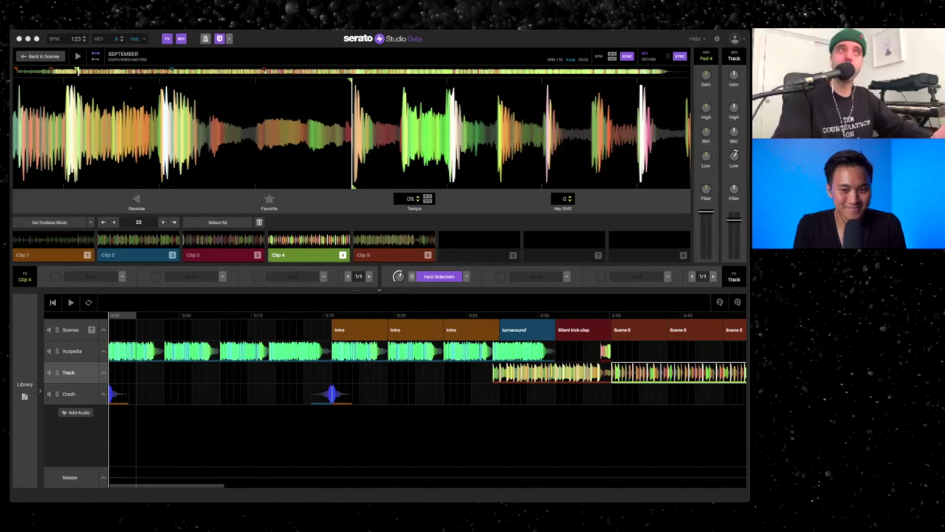
Step: Play the finished September edit through its arrangement as a reference
{"action": "left_click", "coordinate": [70, 302]}
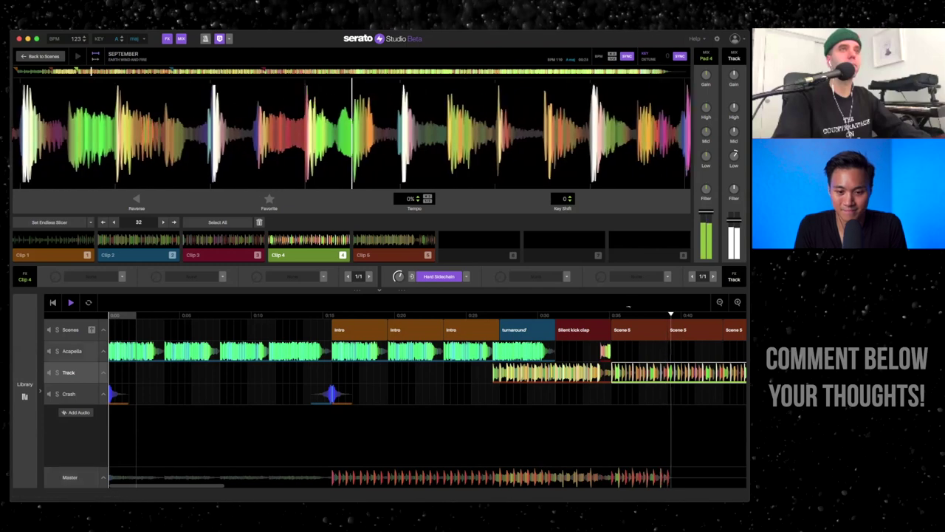
{"action": "key", "text": "super+minus"}
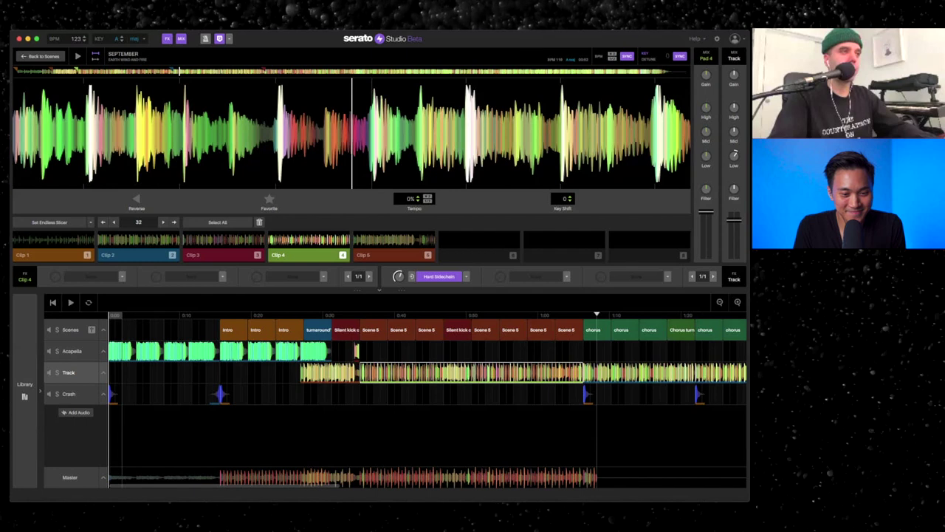
Step: Create a new remix project
{"action": "key", "text": "super+n"}
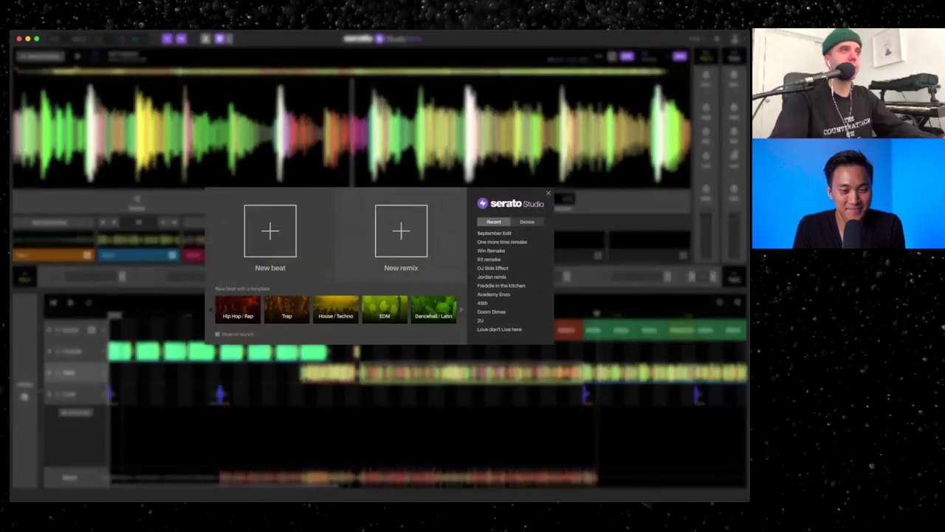
{"action": "left_click", "coordinate": [402, 233]}
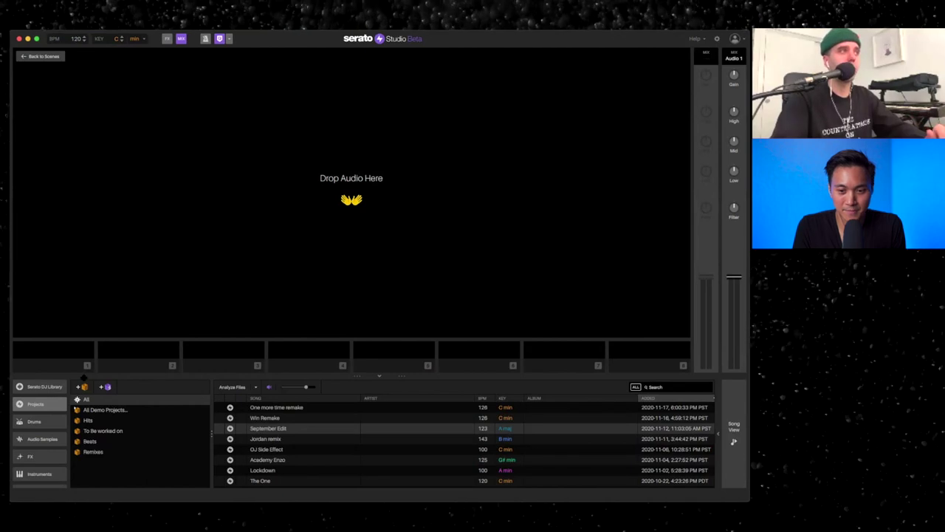
Step: Search the Serato DJ library for "sept" and load SEPTEMBER by EARTH WIND AND FIRE into the first audio track
{"action": "left_click", "coordinate": [46, 387]}
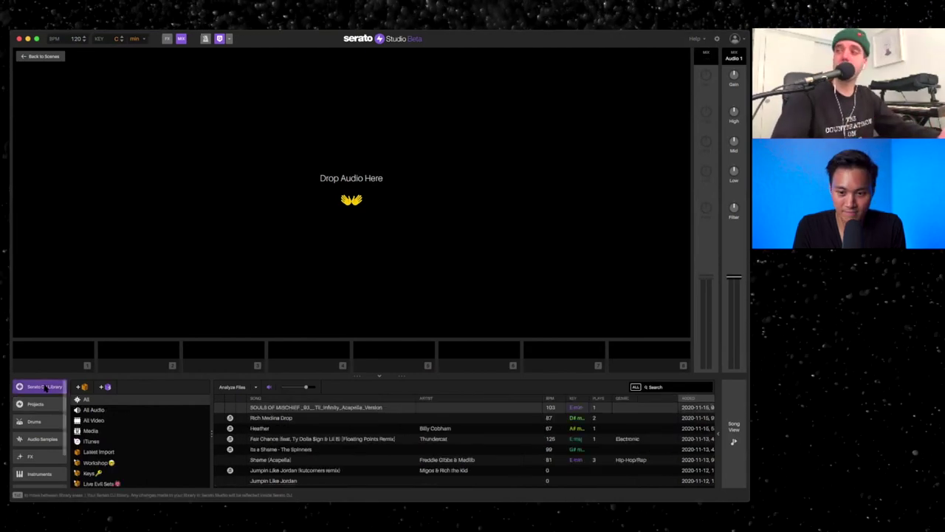
{"action": "scroll", "coordinate": [123, 457], "scroll_direction": "down", "scroll_amount": 5}
{"action": "scroll", "coordinate": [123, 456], "scroll_direction": "up", "scroll_amount": 5}
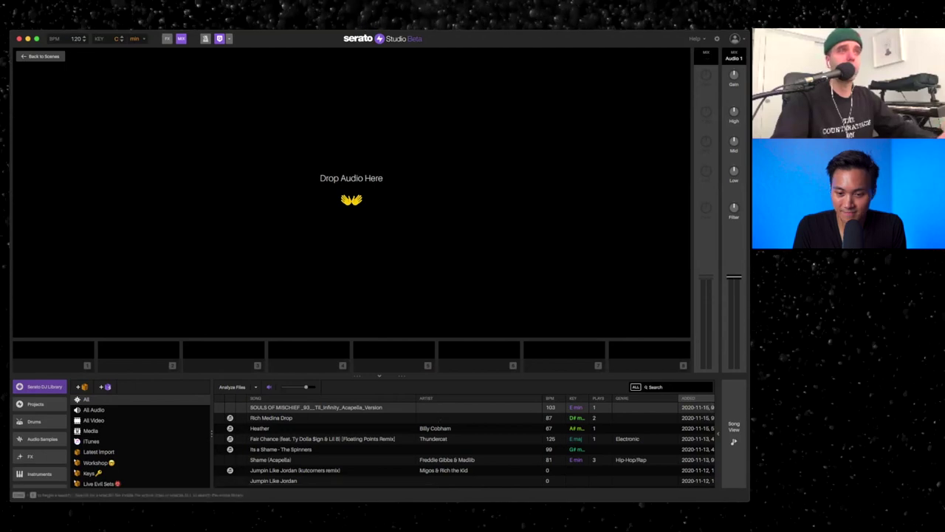
{"action": "left_click", "coordinate": [672, 386]}
{"action": "type", "text": "sept"}
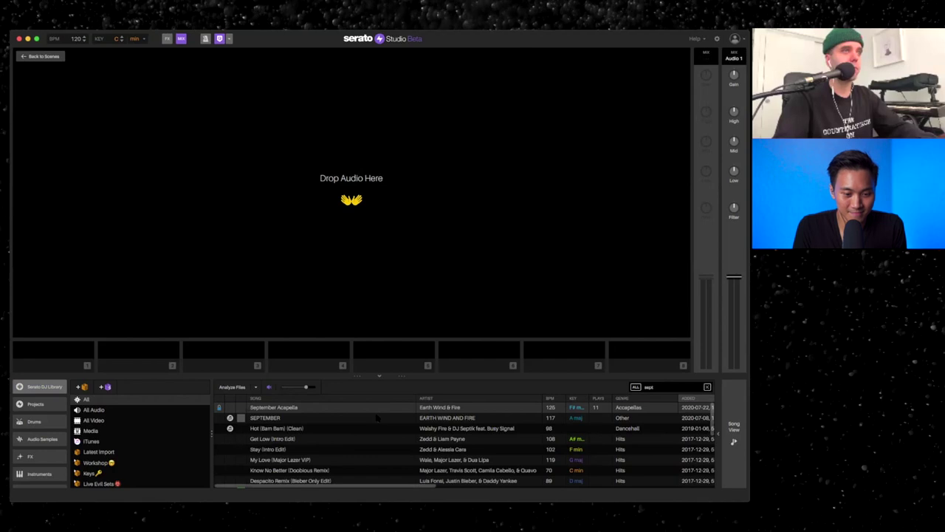
{"action": "left_click", "coordinate": [376, 418]}
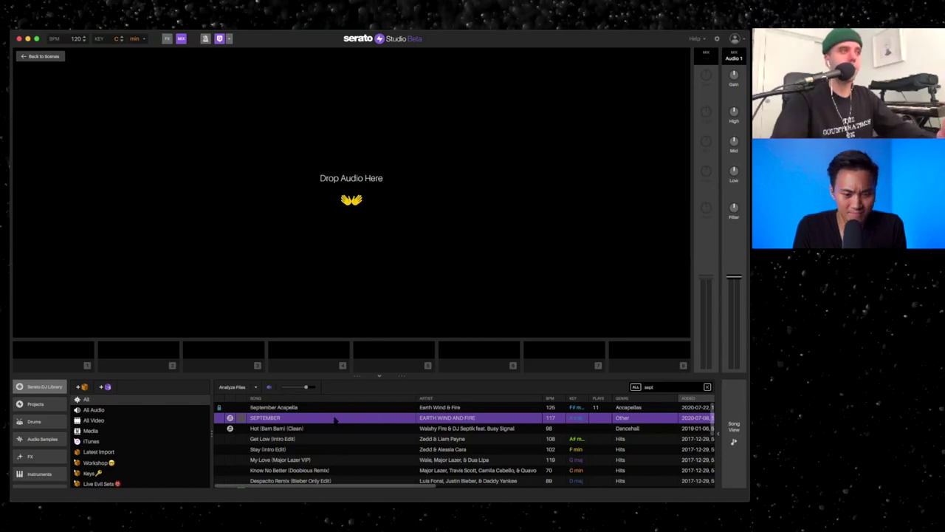
{"action": "left_click_drag", "start_coordinate": [334, 418], "coordinate": [325, 236]}
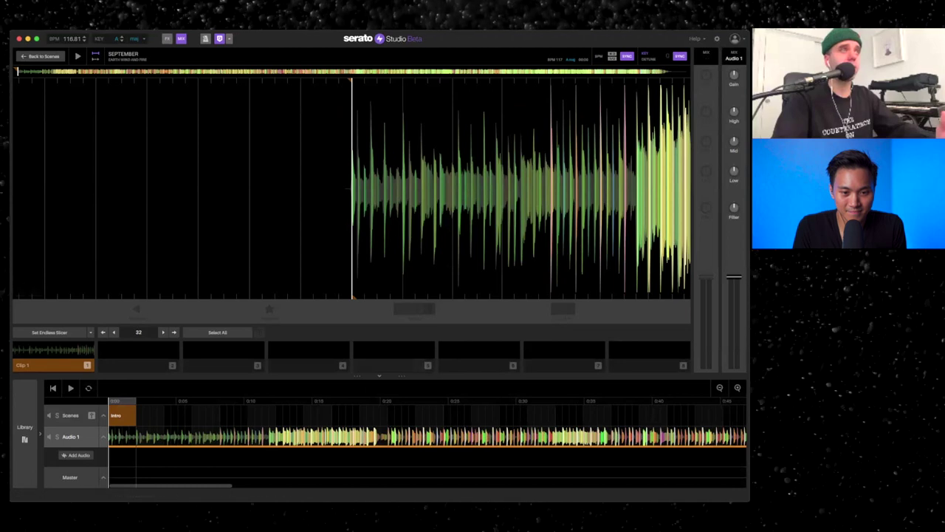
Step: Enlarge the song timeline area and delete the full SEPTEMBER clip from the Audio 1 track
{"action": "left_click_drag", "start_coordinate": [357, 376], "coordinate": [356, 330]}
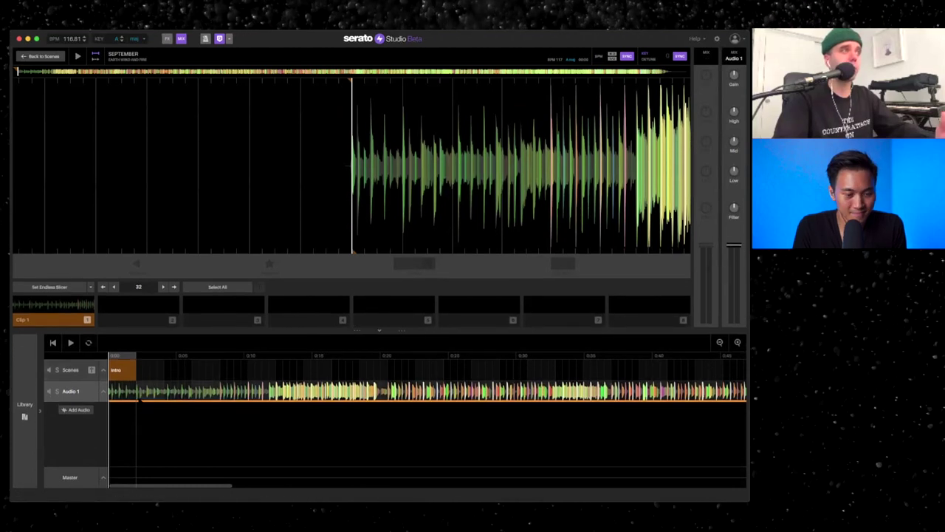
{"action": "mouse_move", "coordinate": [315, 392]}
{"action": "left_mouse_down"}
{"action": "mouse_move", "coordinate": [345, 393]}
{"action": "mouse_move", "coordinate": [302, 395]}
{"action": "left_mouse_up"}
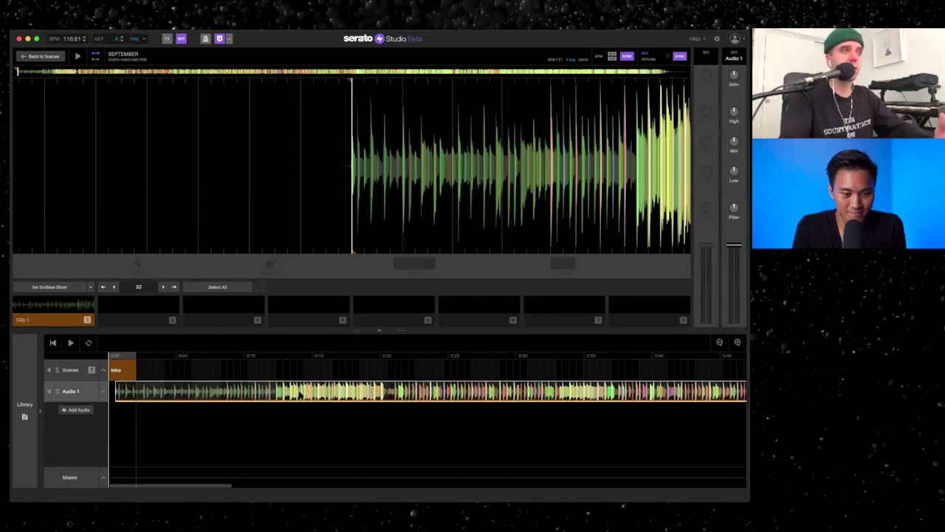
{"action": "key", "text": "Delete"}
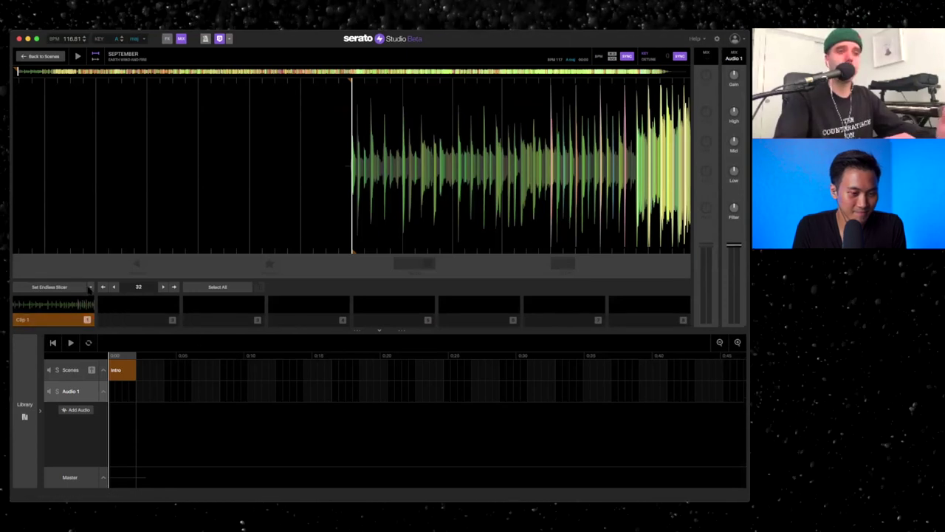
Step: Switch the cue point mode from Set Endless Slicer to Serato DJ and trigger the first two cue clips
{"action": "left_click", "coordinate": [56, 320]}
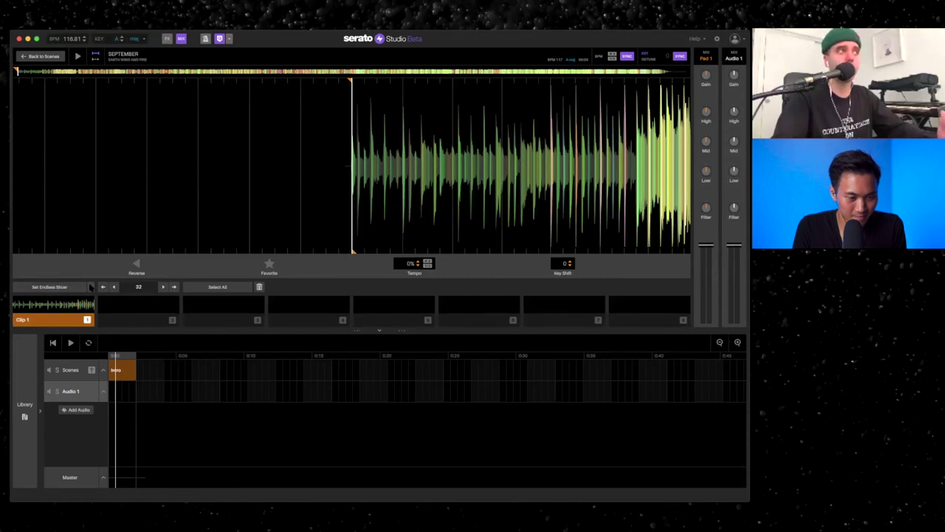
{"action": "left_click", "coordinate": [90, 287]}
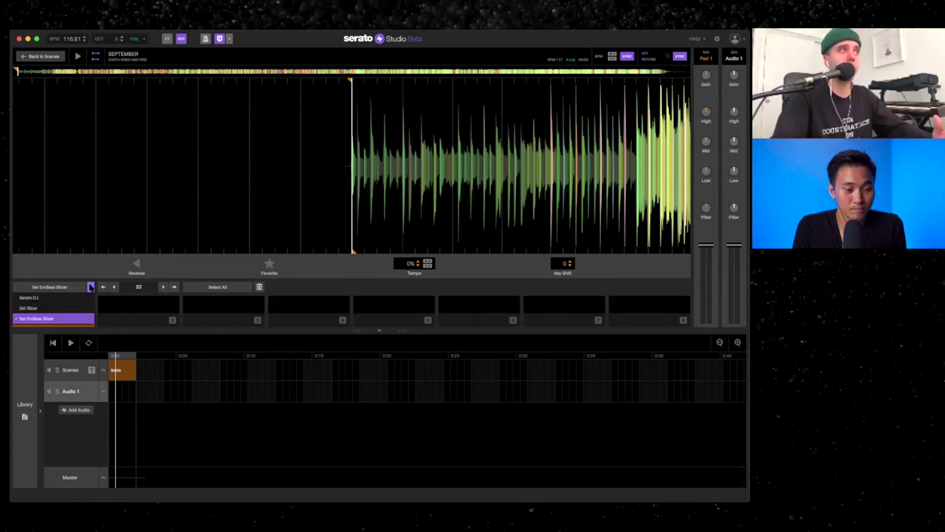
{"action": "left_click", "coordinate": [90, 290]}
{"action": "left_click", "coordinate": [90, 287]}
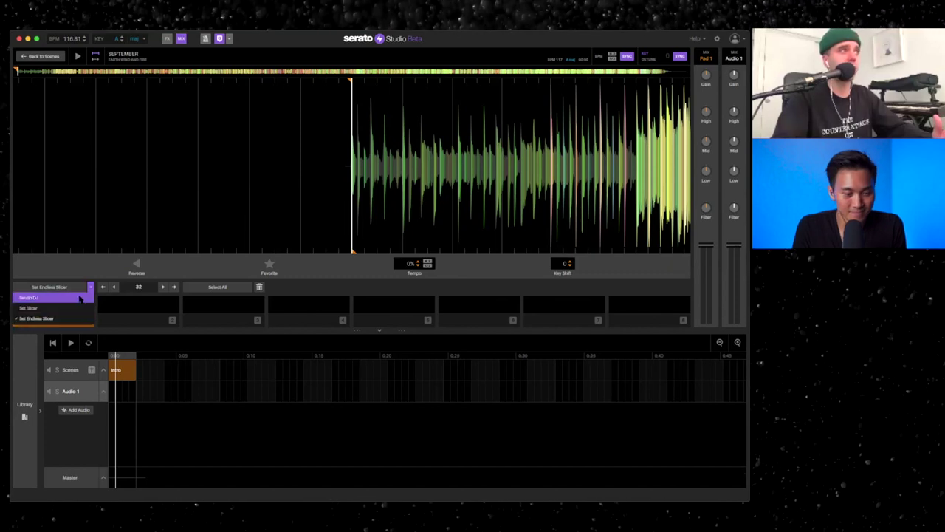
{"action": "left_click", "coordinate": [34, 297]}
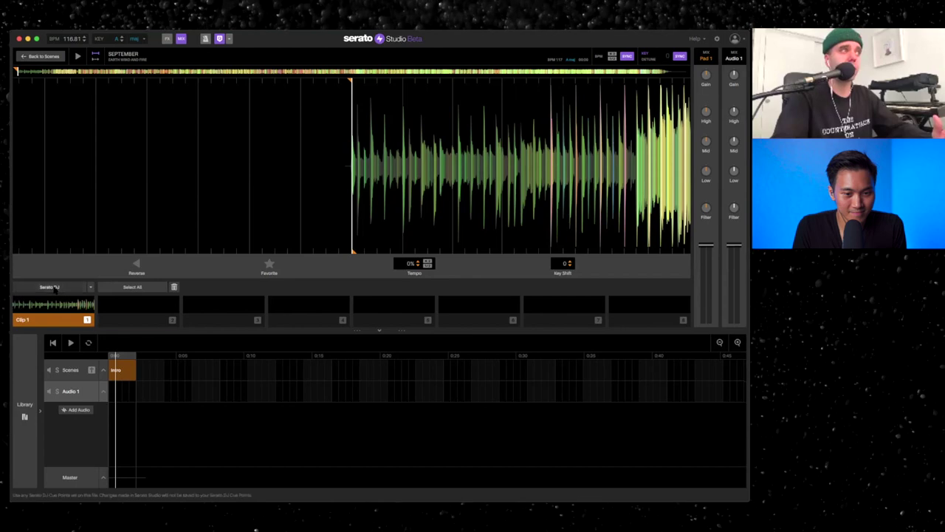
{"action": "left_click", "coordinate": [75, 319]}
{"action": "left_click", "coordinate": [133, 322]}
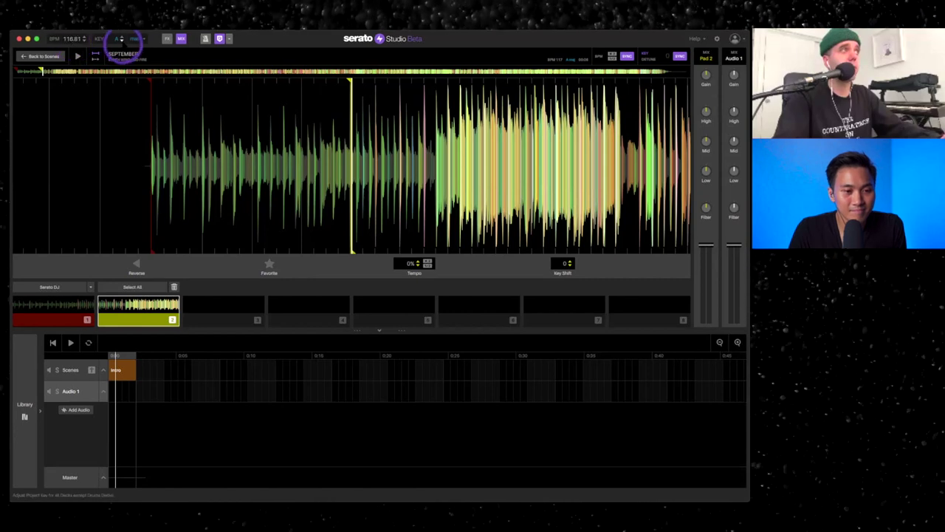
Step: Add a second audio track and load September Acapella by Earth Wind & Fire from the library into it
{"action": "left_click", "coordinate": [24, 412]}
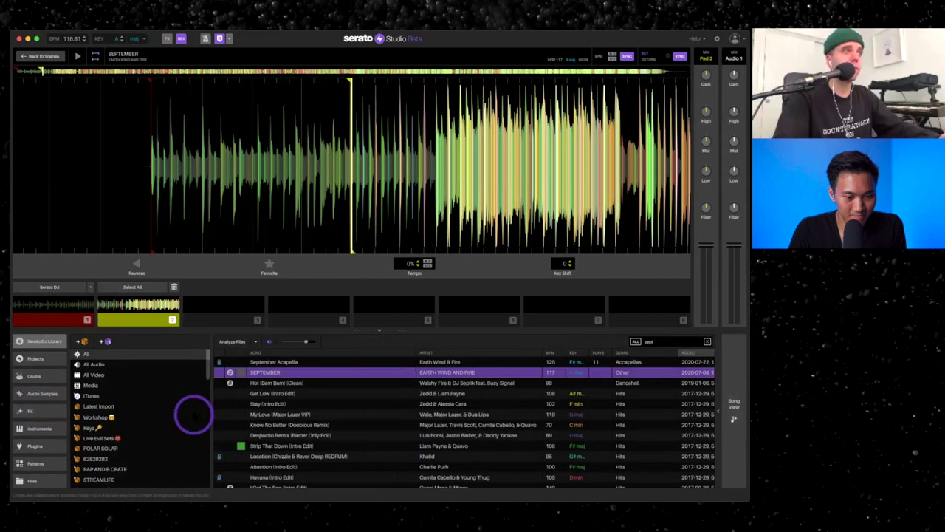
{"action": "left_click", "coordinate": [732, 417]}
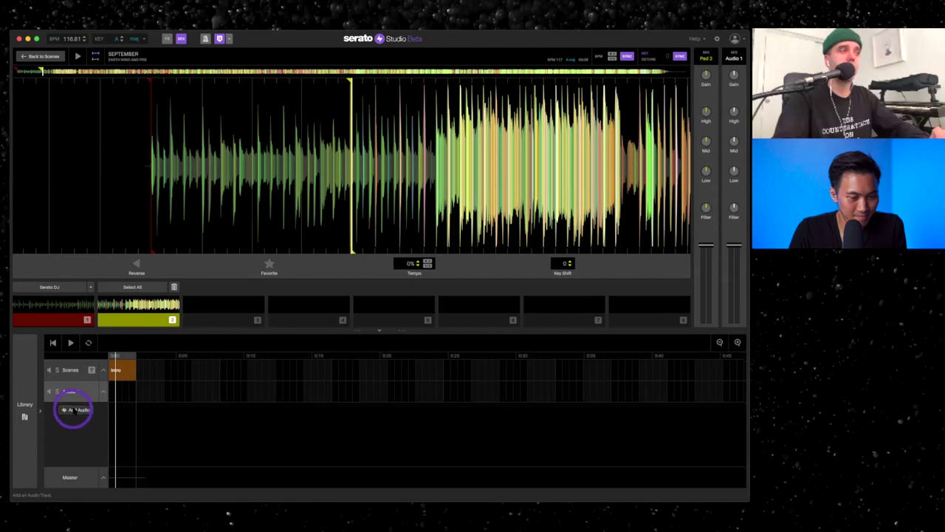
{"action": "left_click", "coordinate": [73, 410]}
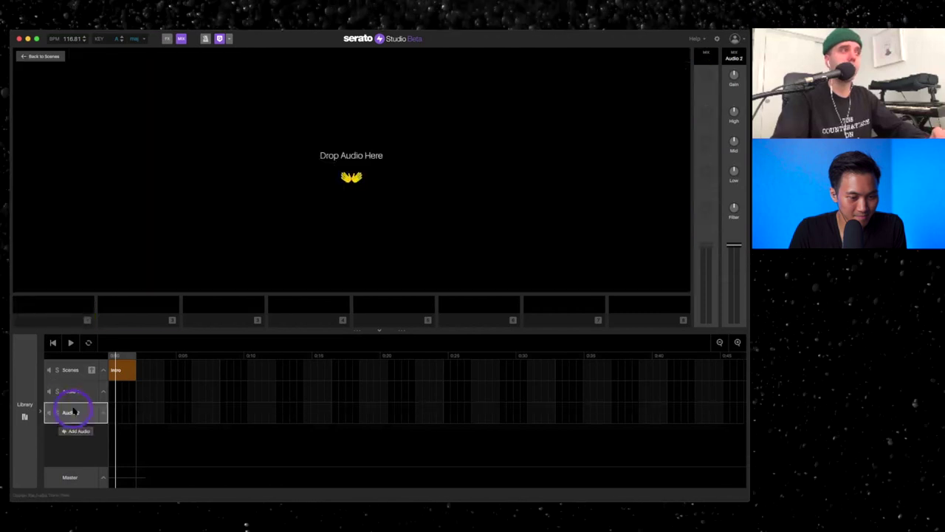
{"action": "left_click", "coordinate": [26, 412]}
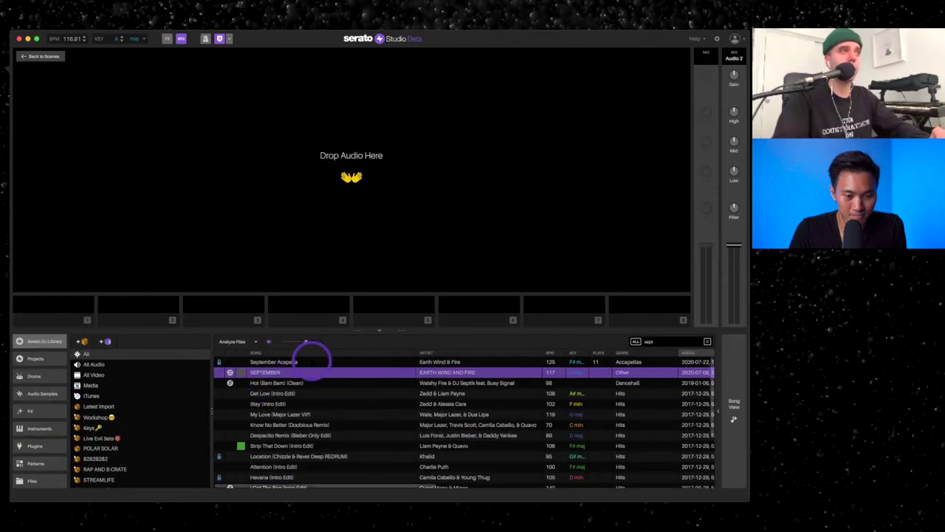
{"action": "left_click", "coordinate": [312, 361]}
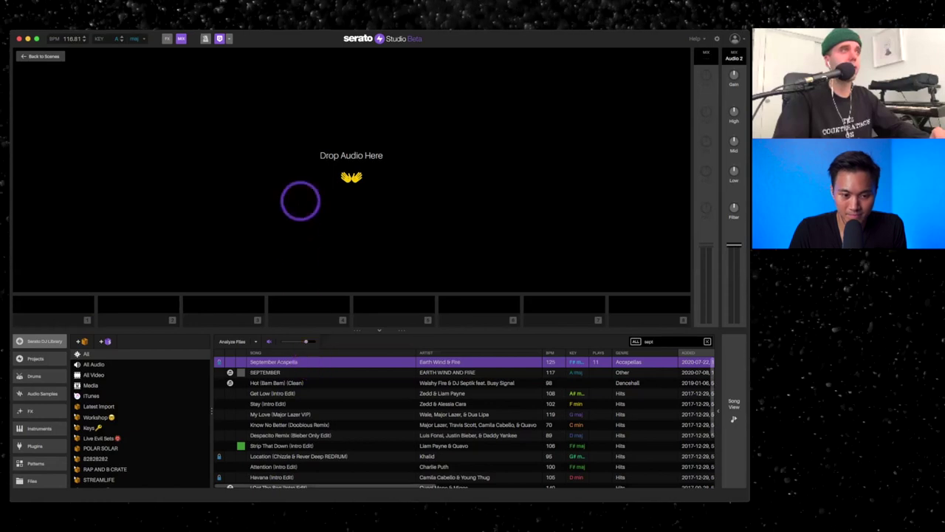
{"action": "left_click_drag", "start_coordinate": [290, 362], "coordinate": [317, 211]}
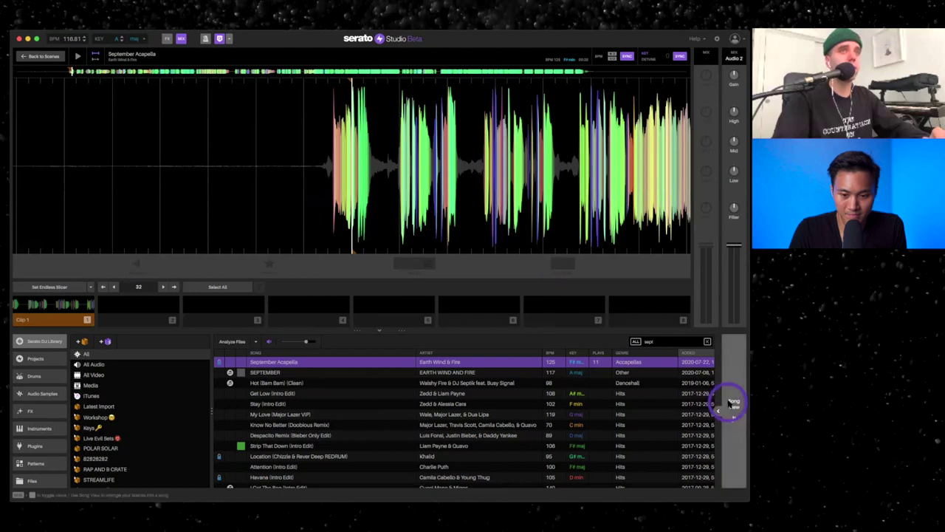
{"action": "left_click", "coordinate": [735, 405]}
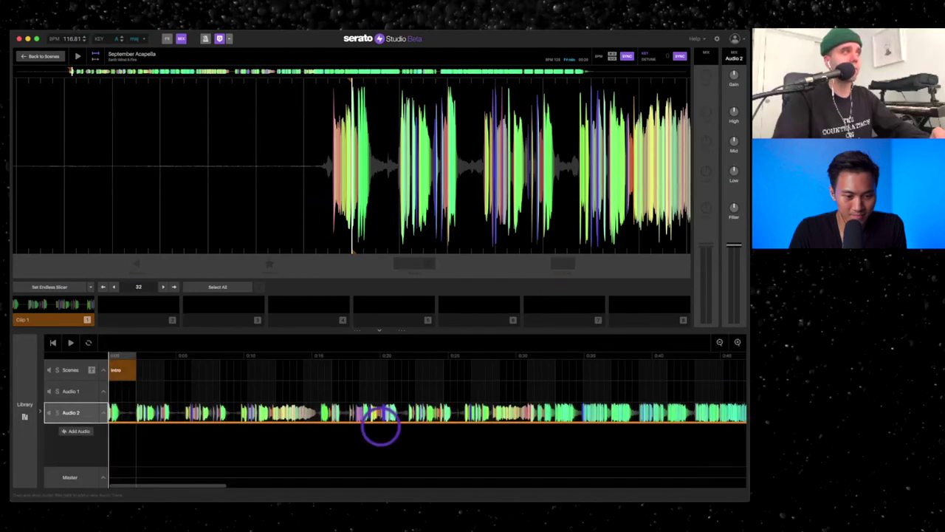
Step: Rename the Audio 2 track as Acapella and the Audio 1 track as Track
{"action": "left_click", "coordinate": [71, 413]}
{"action": "double_click", "coordinate": [68, 414]}
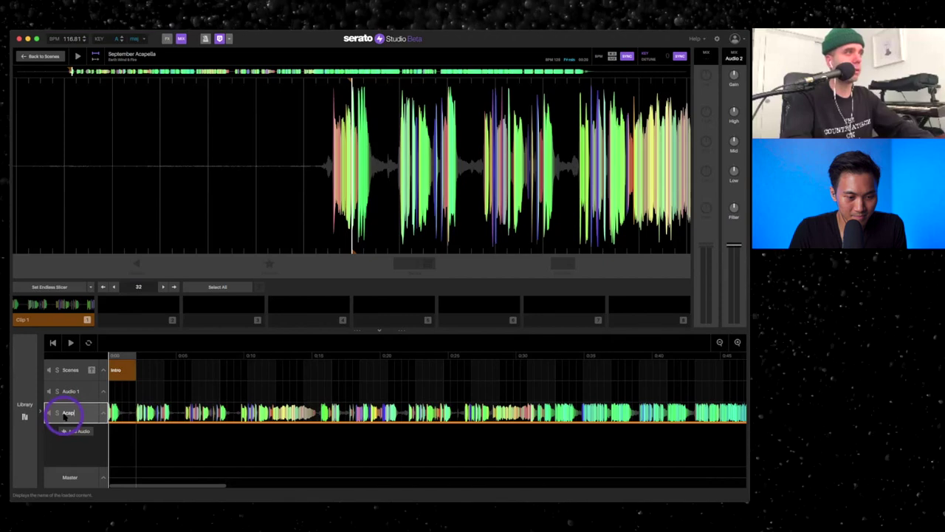
{"action": "left_click", "coordinate": [68, 391]}
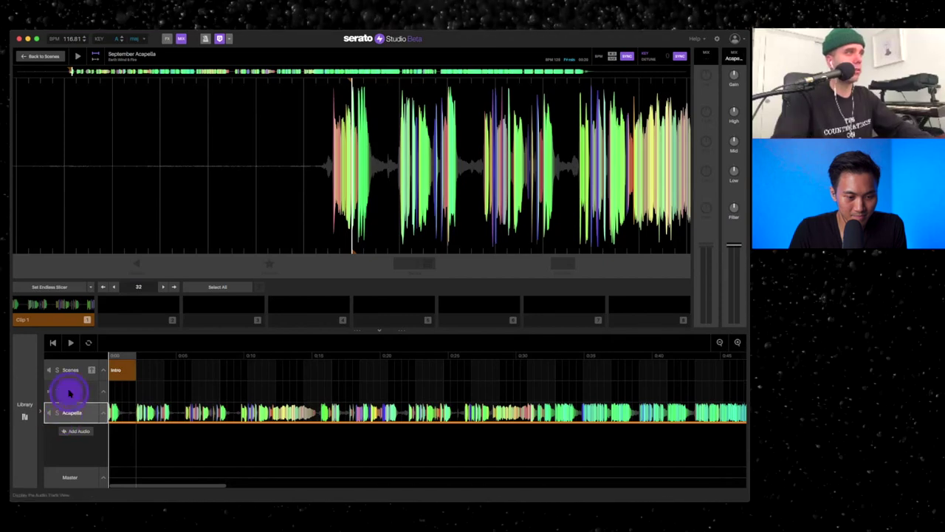
{"action": "right_click", "coordinate": [71, 393]}
{"action": "left_click", "coordinate": [89, 412]}
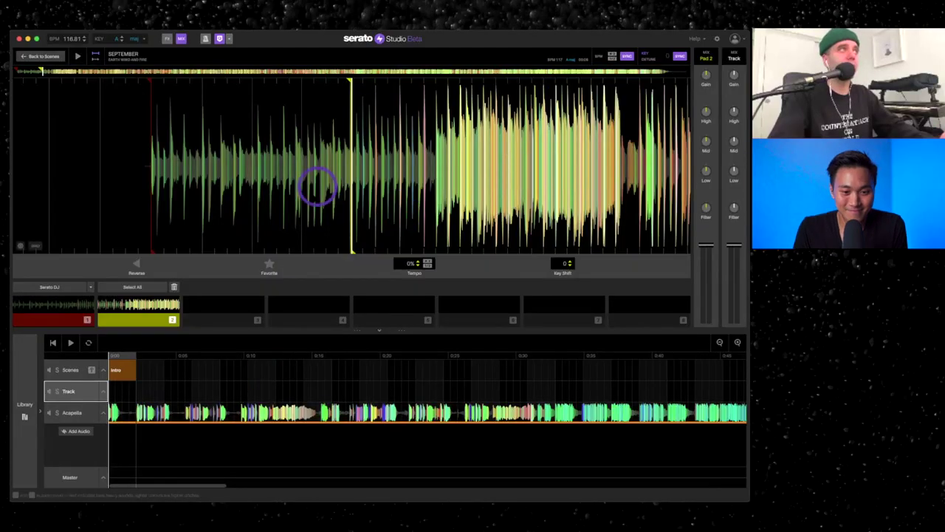
Step: Scan the acapella's waveform and audition it from the first clip
{"action": "left_click", "coordinate": [72, 414]}
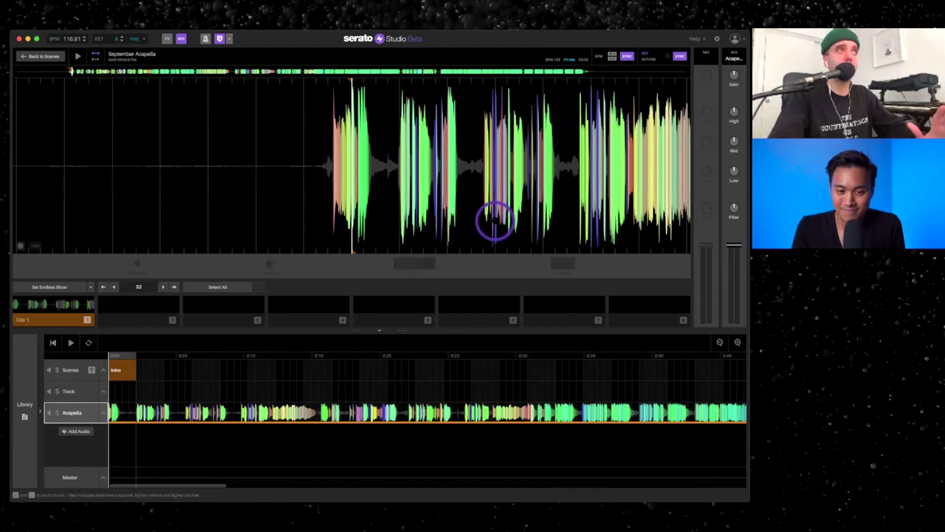
{"action": "left_click_drag", "start_coordinate": [209, 71], "coordinate": [339, 69]}
{"action": "left_click_drag", "start_coordinate": [397, 71], "coordinate": [66, 74]}
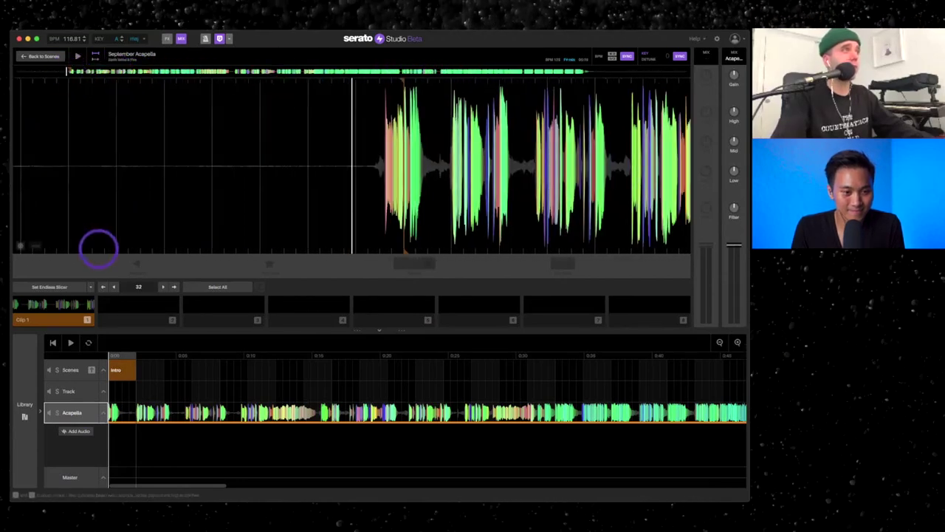
{"action": "left_click", "coordinate": [64, 319]}
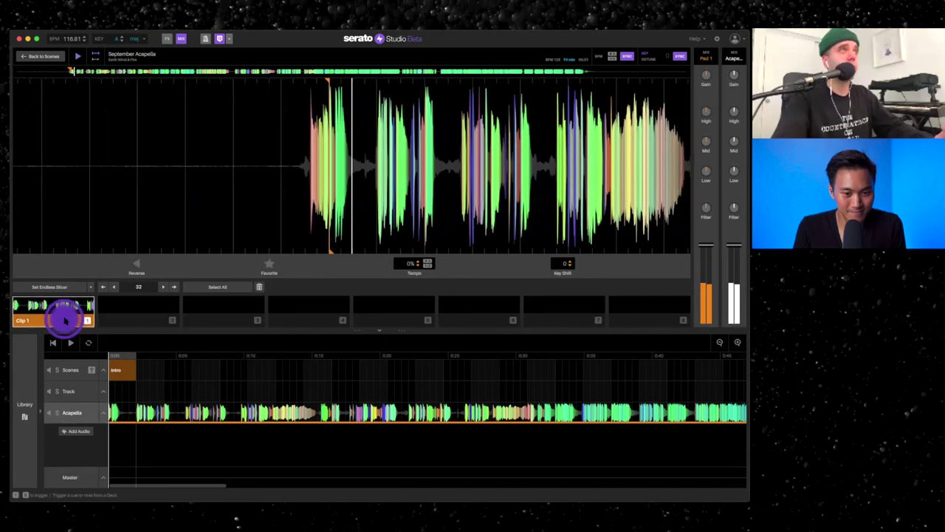
Step: Audition a passage late in the acapella, stop playback, and lower the Acapella channel's volume slightly
{"action": "left_click", "coordinate": [513, 71]}
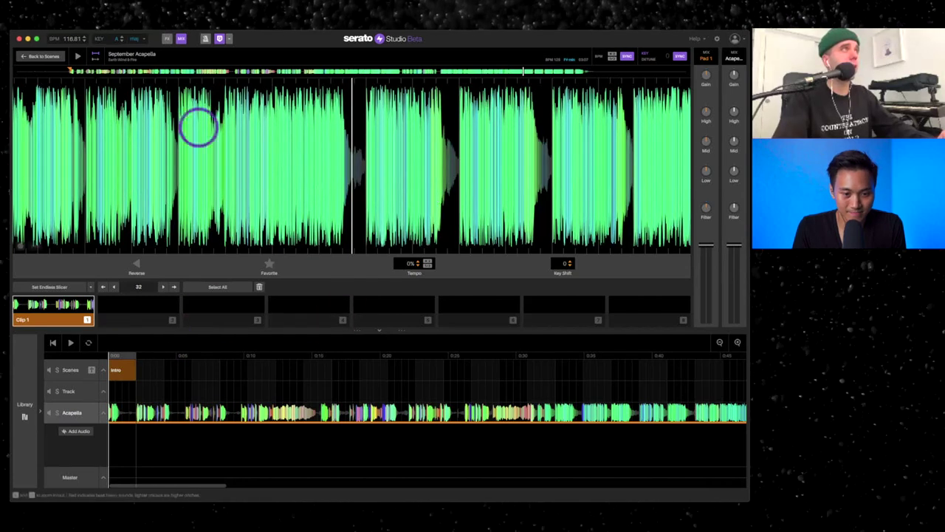
{"action": "left_click", "coordinate": [77, 55]}
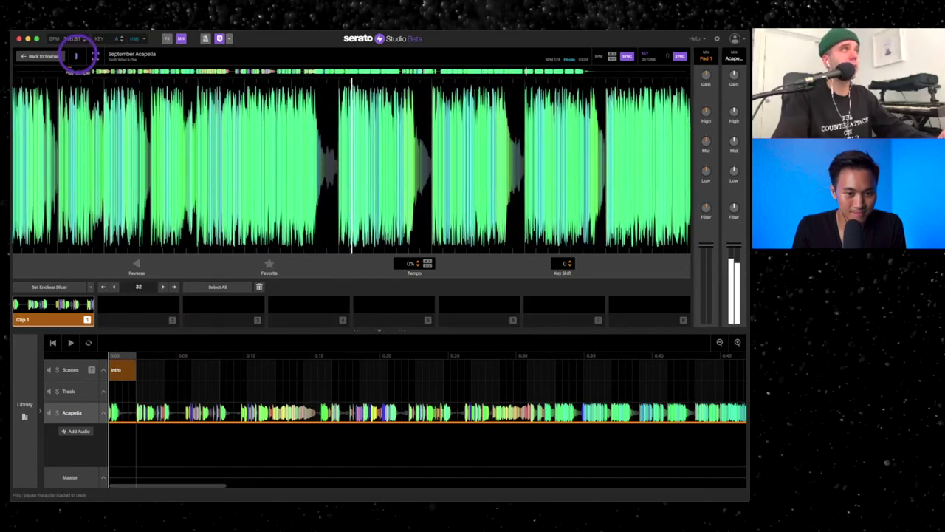
{"action": "left_click", "coordinate": [76, 55]}
{"action": "left_click", "coordinate": [735, 243]}
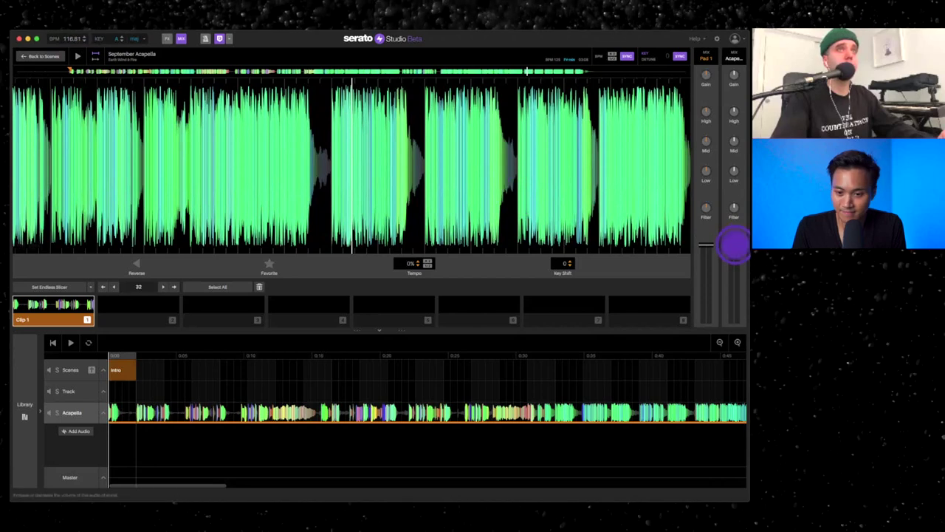
Step: Align the playhead with the start of that late vocal phrase and set the second cue there as Clip 2
{"action": "left_click_drag", "start_coordinate": [358, 180], "coordinate": [378, 176]}
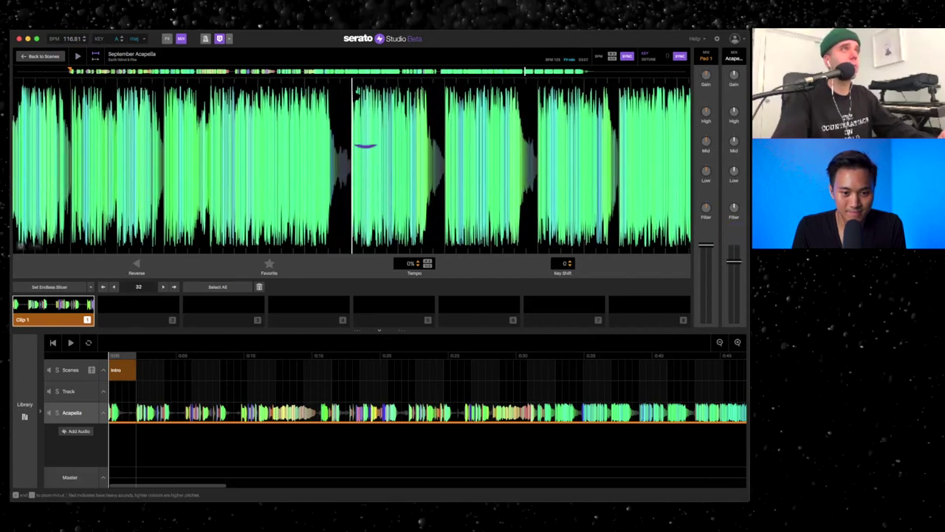
{"action": "scroll", "coordinate": [365, 152], "scroll_direction": "up", "scroll_amount": 2}
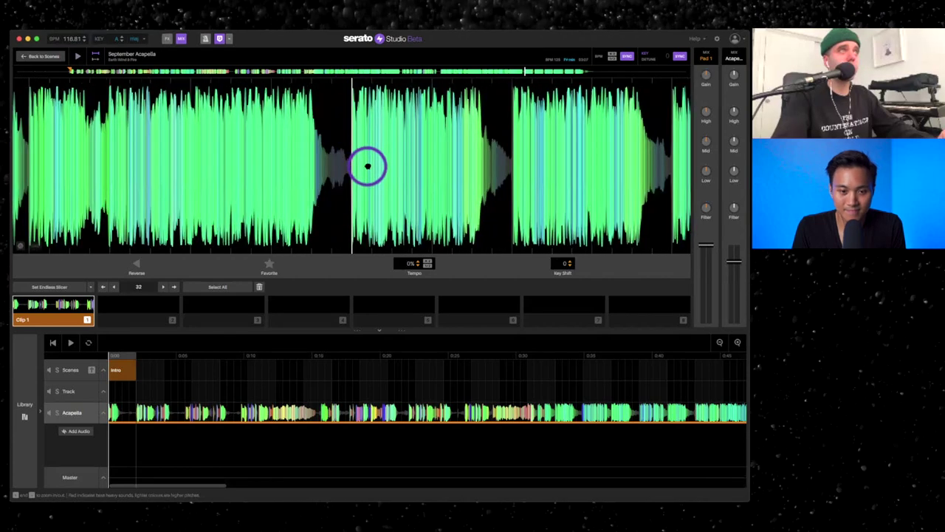
{"action": "left_click_drag", "start_coordinate": [367, 179], "coordinate": [367, 180]}
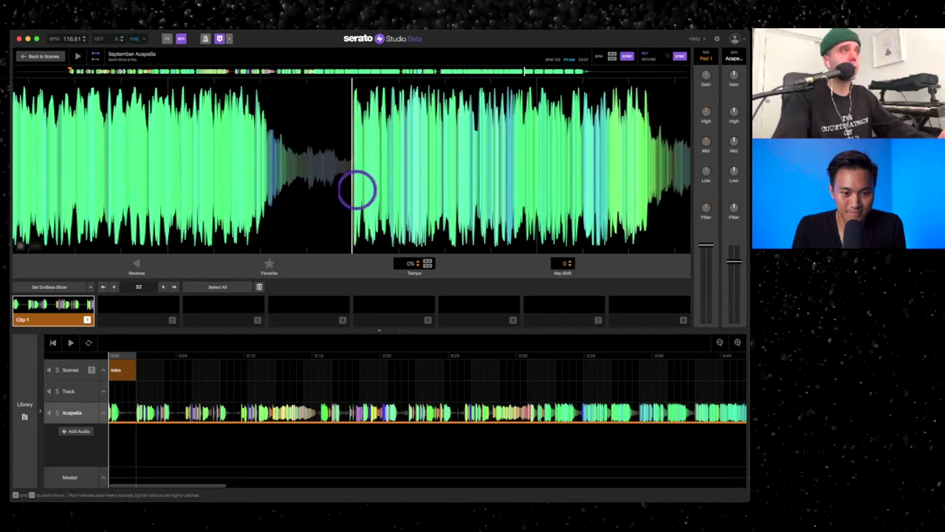
{"action": "left_click", "coordinate": [139, 323]}
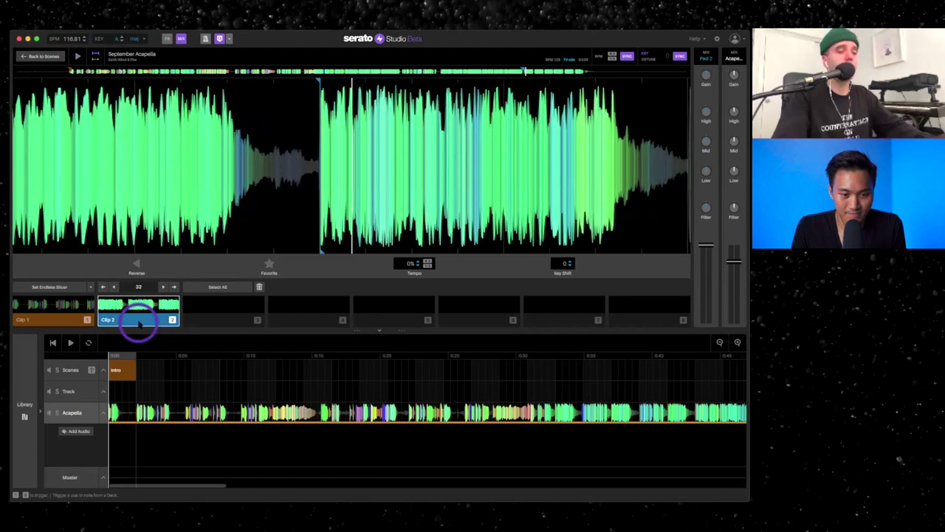
Step: Place Clip 2 at the start of the Acapella track, replacing the existing clip, and trim its end to about 0:14
{"action": "left_click", "coordinate": [166, 410]}
{"action": "left_click_drag", "start_coordinate": [135, 325], "coordinate": [147, 413]}
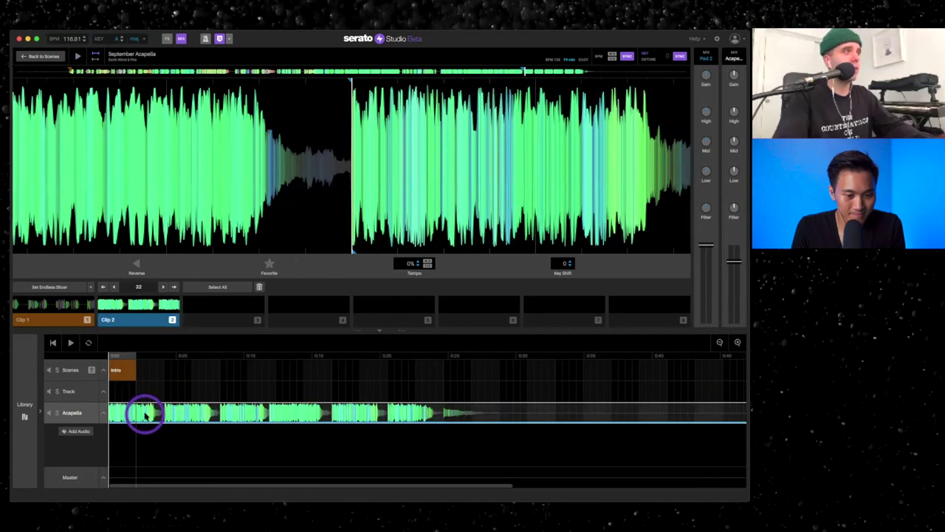
{"action": "left_click", "coordinate": [719, 342]}
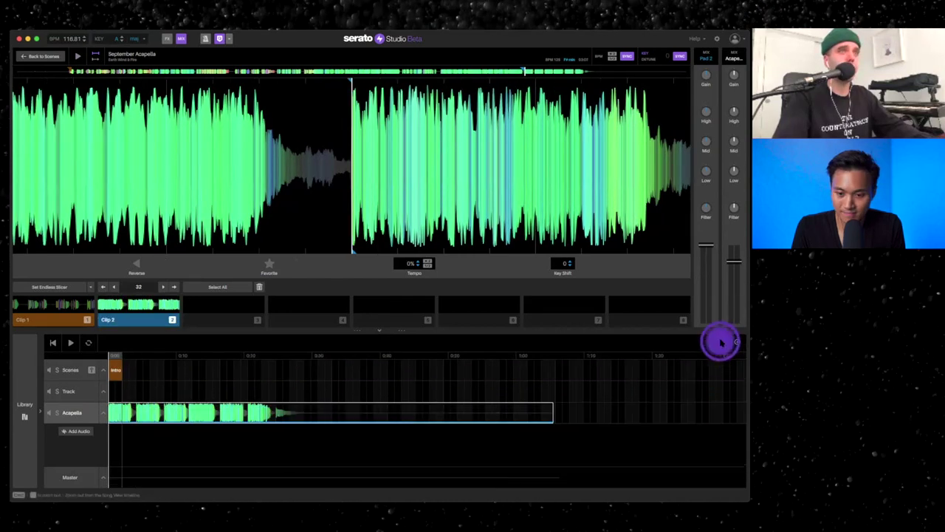
{"action": "left_click", "coordinate": [720, 342]}
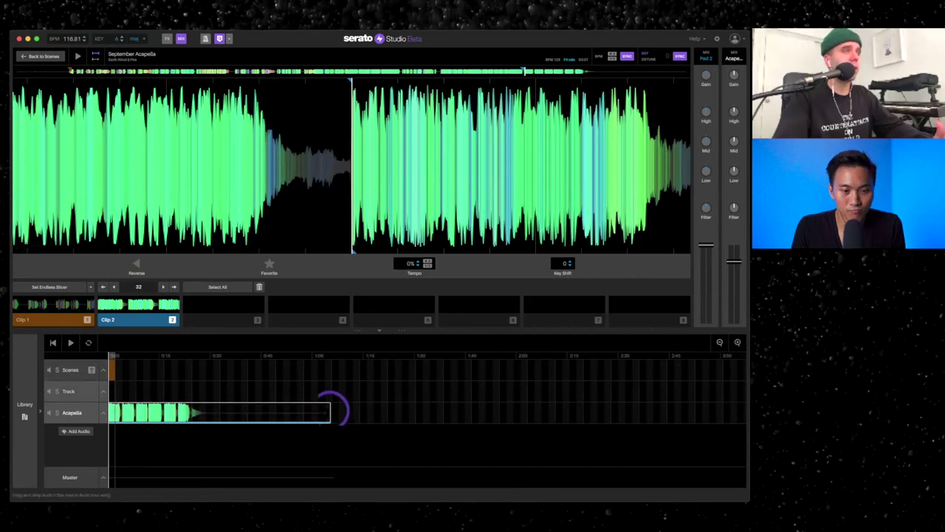
{"action": "left_click_drag", "start_coordinate": [328, 411], "coordinate": [157, 415]}
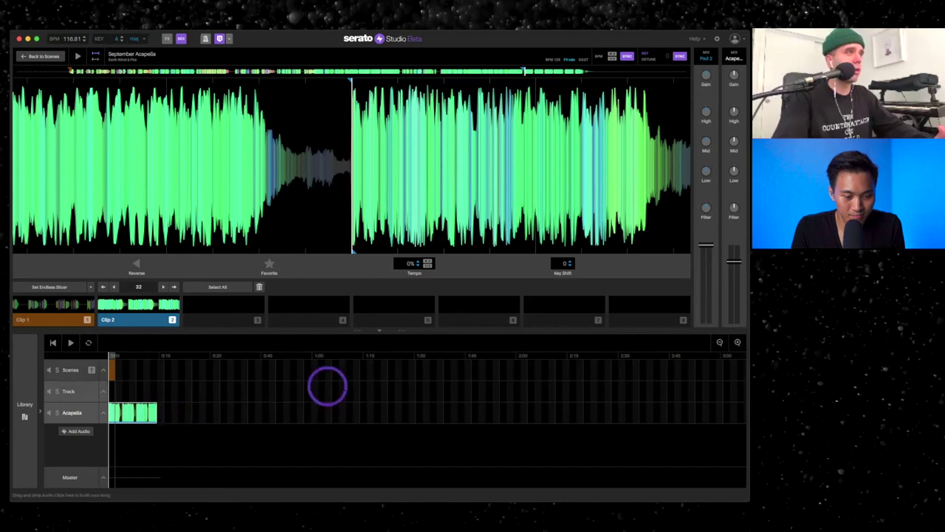
Step: Extend the Acapella clip's end to about 0:16, including the tail of the fourth vocal phrase
{"action": "left_click", "coordinate": [737, 341]}
{"action": "left_click", "coordinate": [737, 341]}
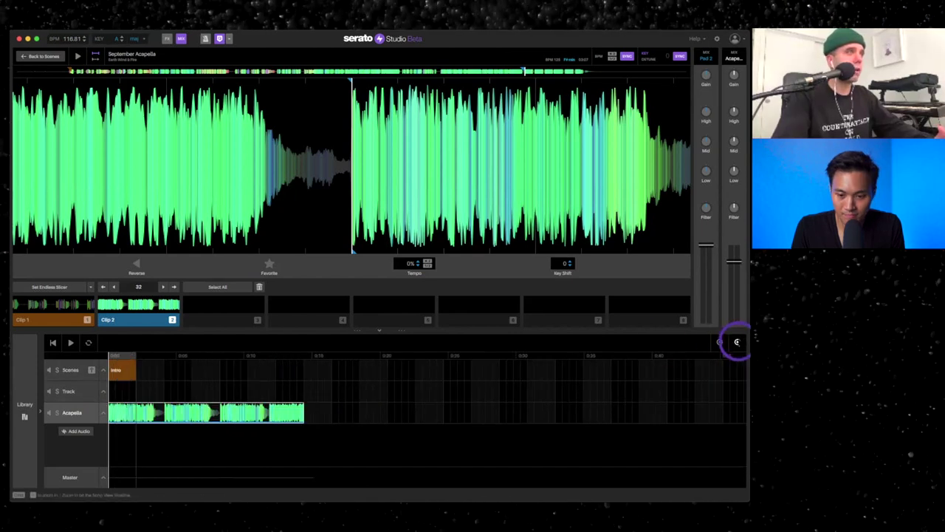
{"action": "left_click_drag", "start_coordinate": [304, 408], "coordinate": [333, 408]}
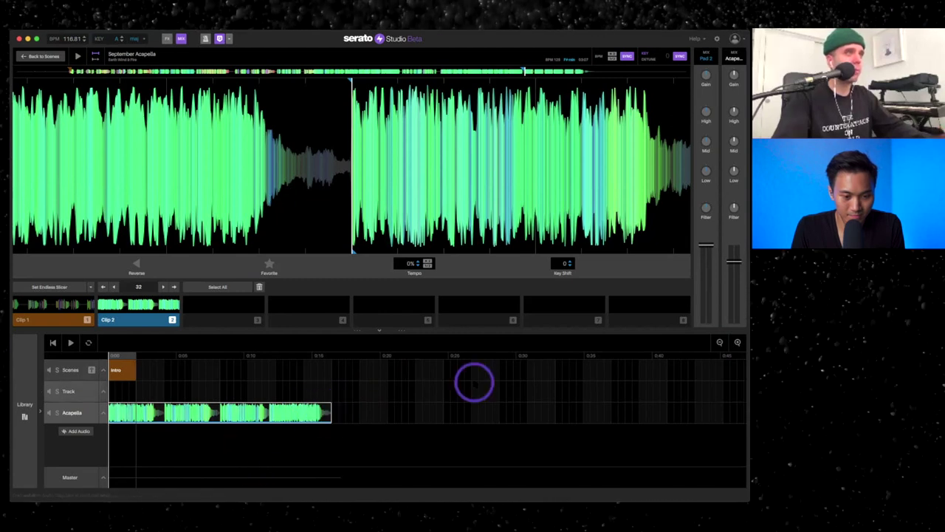
{"action": "left_click", "coordinate": [737, 341]}
{"action": "scroll", "coordinate": [629, 432], "scroll_direction": "right", "scroll_amount": 5}
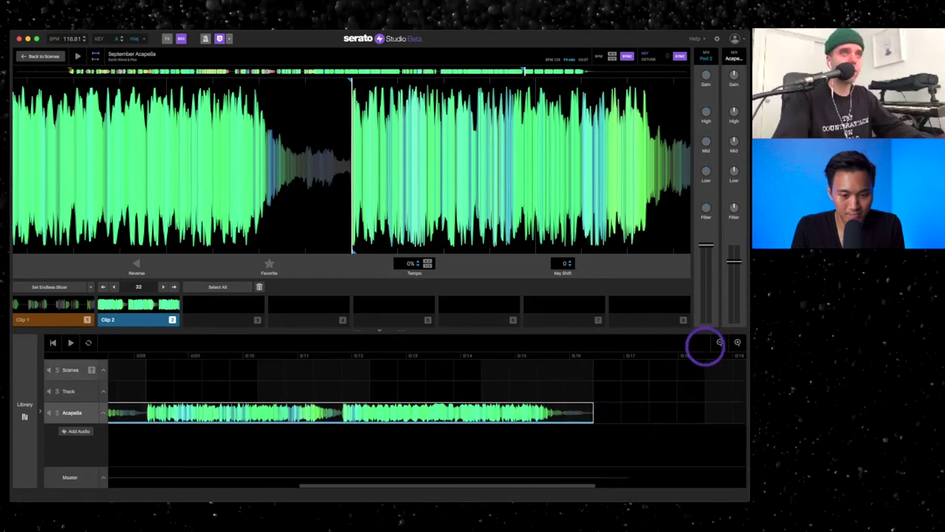
{"action": "left_click", "coordinate": [719, 341]}
{"action": "left_click", "coordinate": [719, 342]}
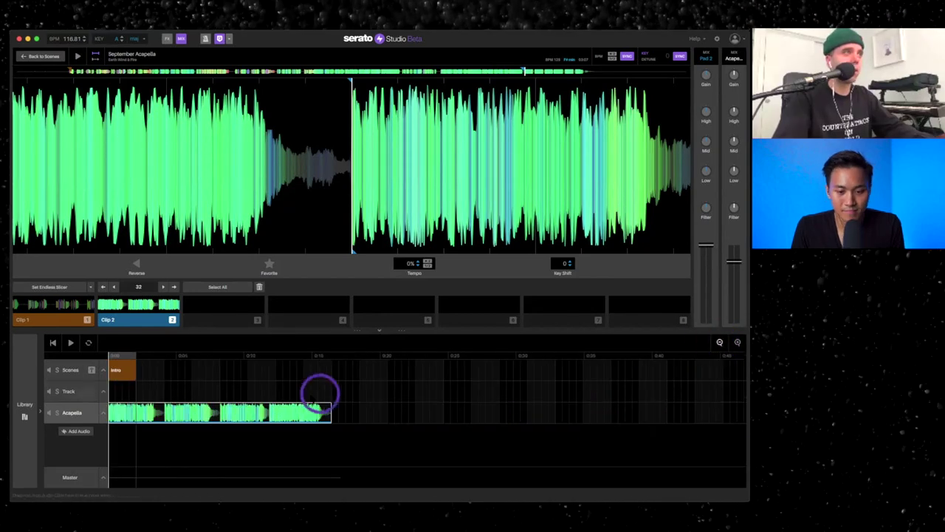
{"action": "left_click", "coordinate": [200, 413]}
{"action": "key", "text": "super+d"}
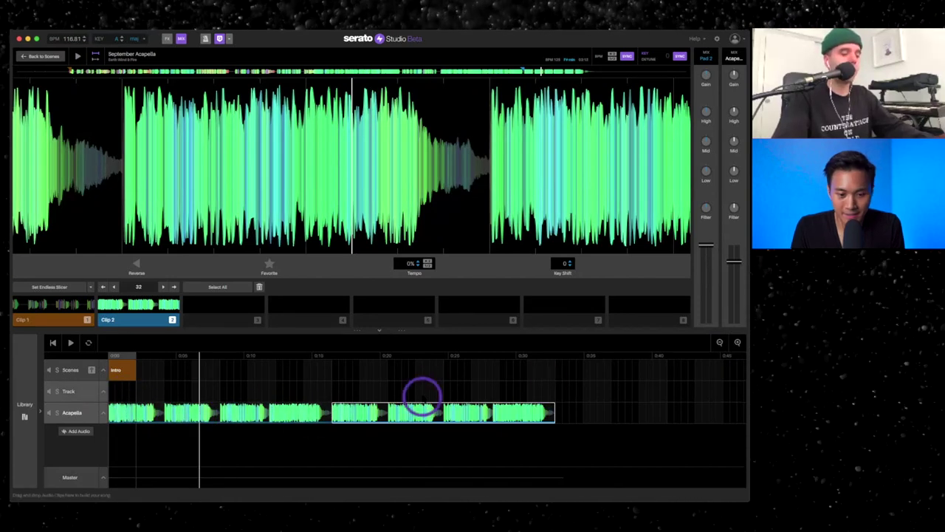
{"action": "key", "text": "BackSpace"}
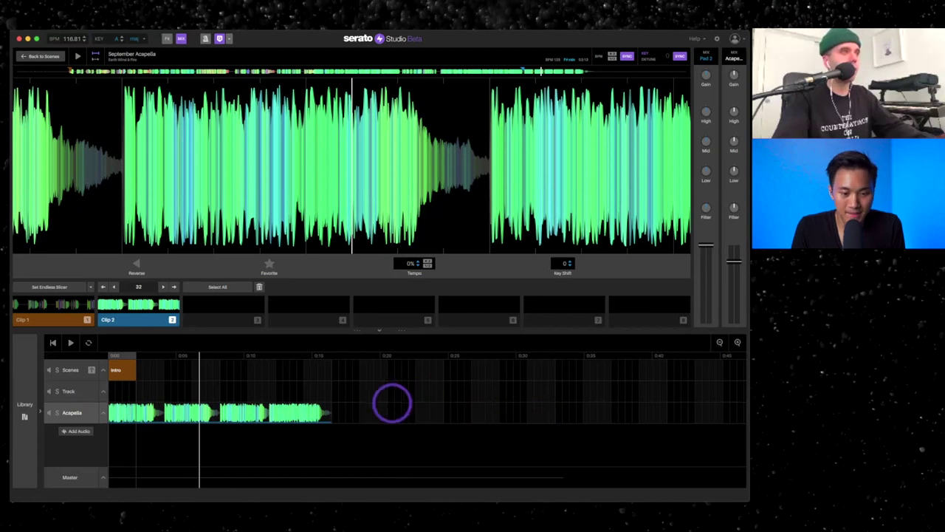
{"action": "left_click", "coordinate": [250, 414]}
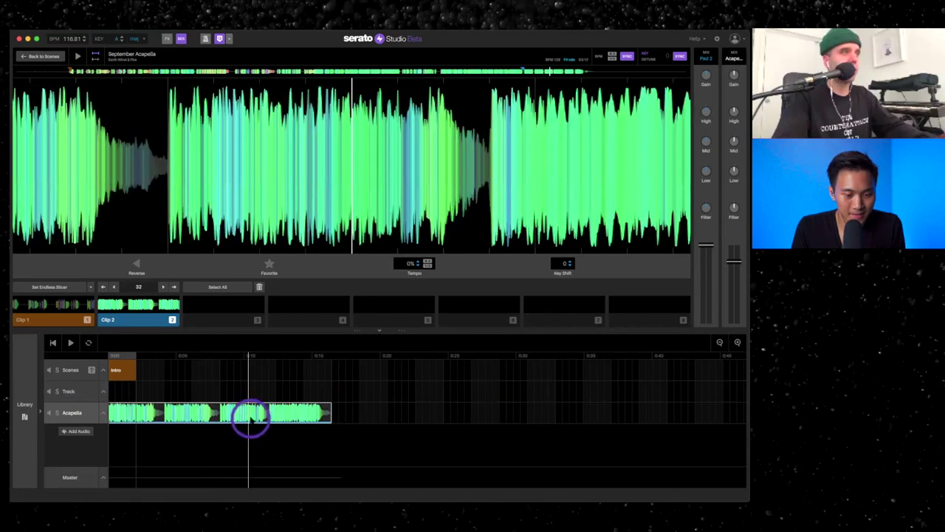
{"action": "key", "text": "super+d"}
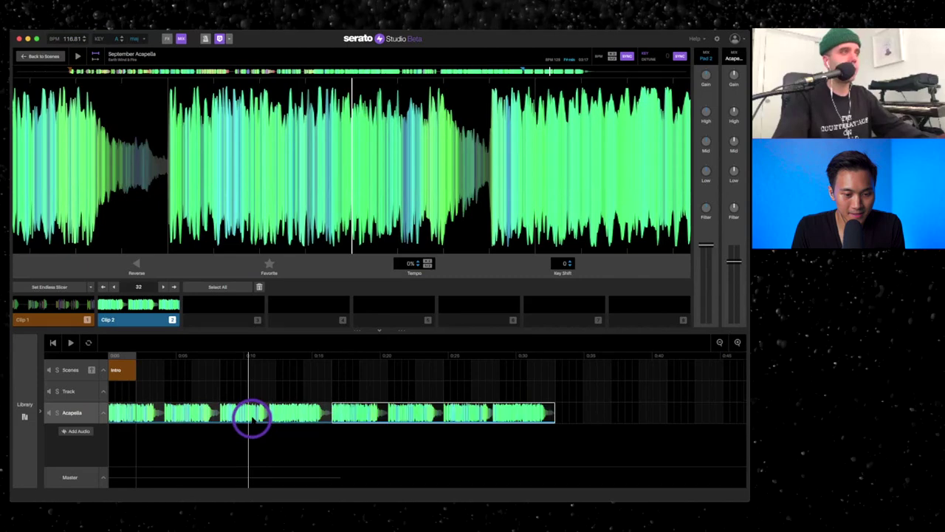
{"action": "key", "text": "BackSpace"}
{"action": "left_click_drag", "start_coordinate": [146, 319], "coordinate": [382, 407]}
{"action": "scroll", "coordinate": [458, 407], "scroll_direction": "right", "scroll_amount": 5}
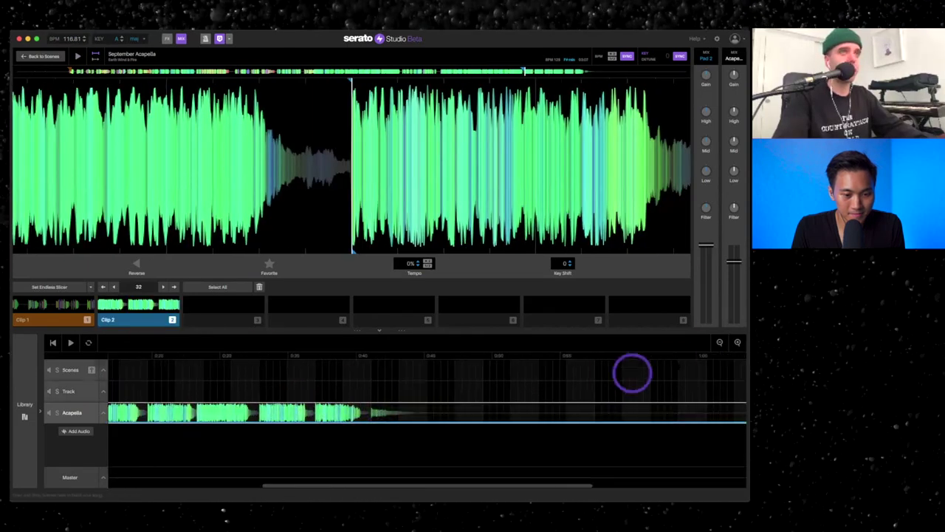
{"action": "left_click", "coordinate": [719, 342]}
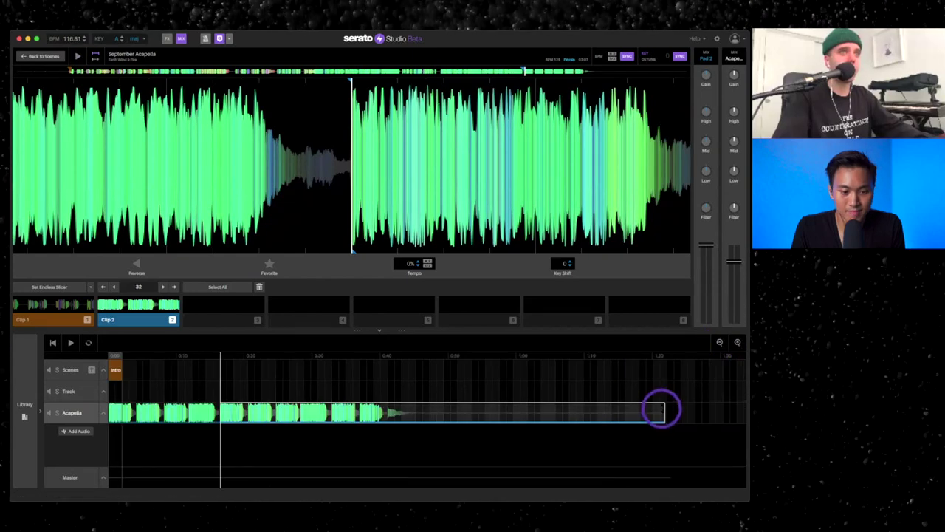
{"action": "left_click", "coordinate": [665, 412]}
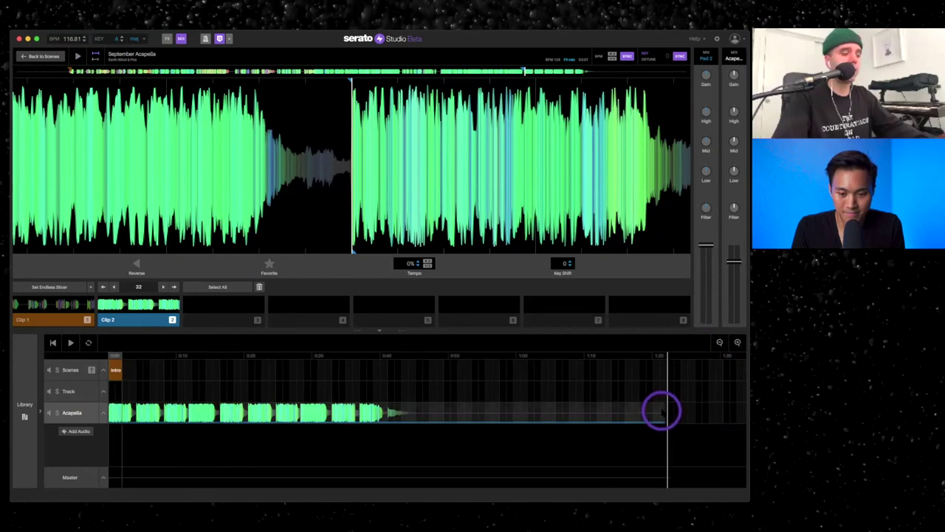
{"action": "key", "text": "super+z"}
Step: Duplicate the trimmed Acapella clip directly after itself and play the arrangement from the beginning
{"action": "left_click", "coordinate": [158, 413]}
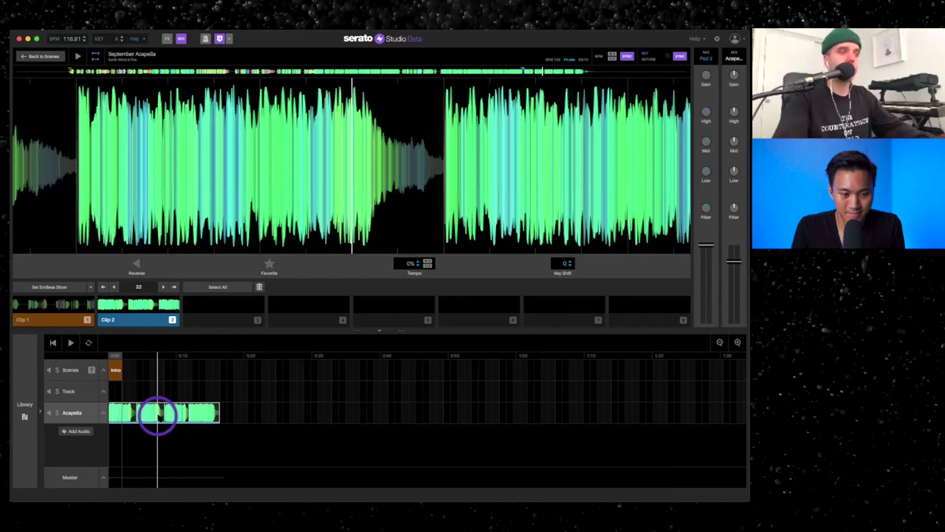
{"action": "key", "text": "super+d"}
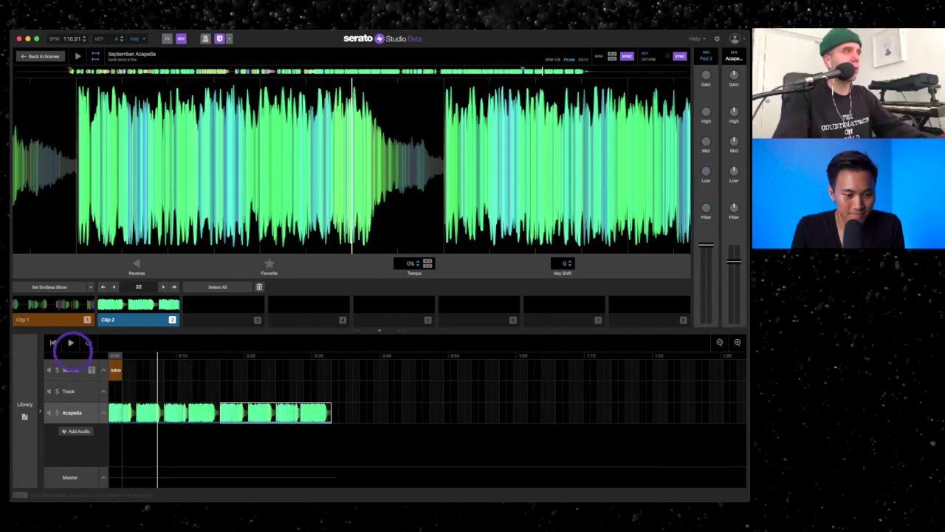
{"action": "left_click", "coordinate": [52, 342]}
{"action": "left_click", "coordinate": [70, 342]}
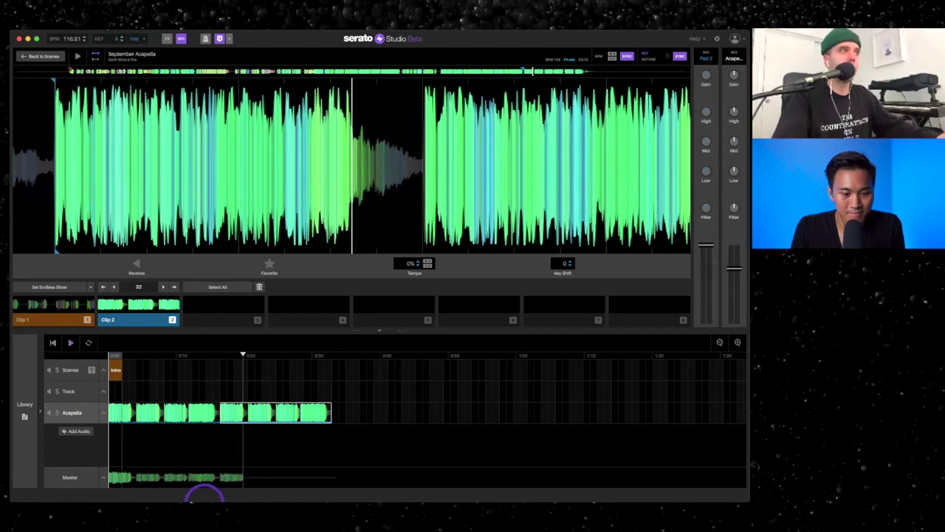
Step: Open the Track audio track, trigger its first cue clip, and fine-tune the cue's start to the song's first beat
{"action": "left_click", "coordinate": [72, 395]}
{"action": "left_click", "coordinate": [62, 324]}
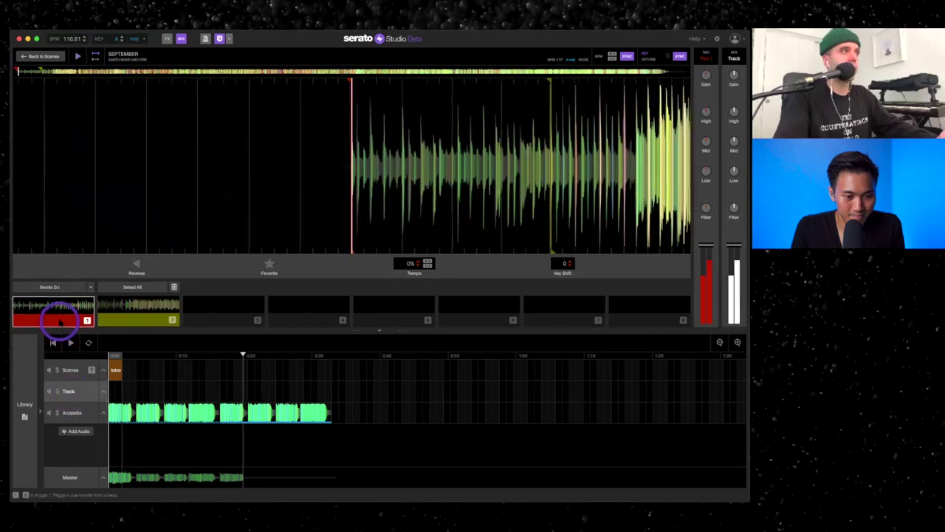
{"action": "scroll", "coordinate": [399, 142], "scroll_direction": "up", "scroll_amount": 3}
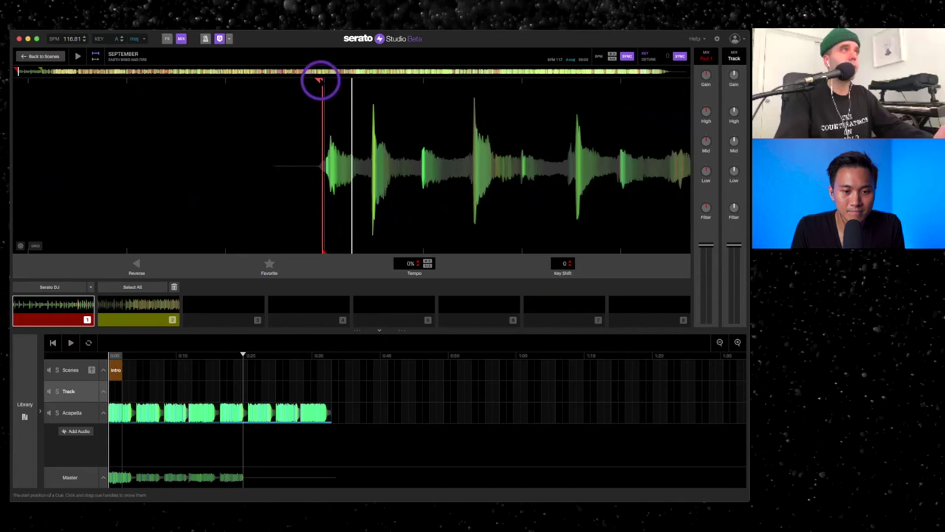
{"action": "left_click_drag", "start_coordinate": [320, 79], "coordinate": [323, 79]}
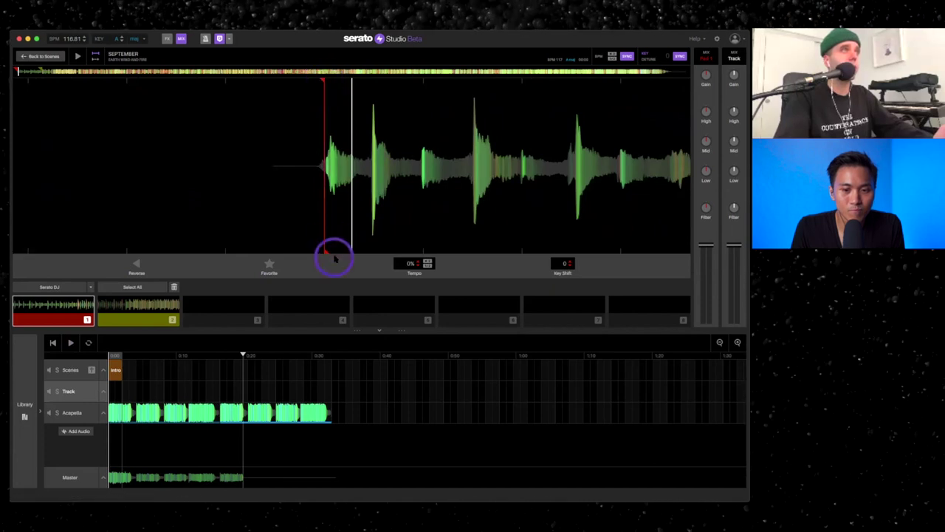
Step: Set the end of the first September cue clip at the start of the second cue
{"action": "scroll", "coordinate": [335, 228], "scroll_direction": "down", "scroll_amount": 2}
{"action": "left_click_drag", "start_coordinate": [339, 250], "coordinate": [500, 246]}
{"action": "scroll", "coordinate": [498, 200], "scroll_direction": "down", "scroll_amount": 2}
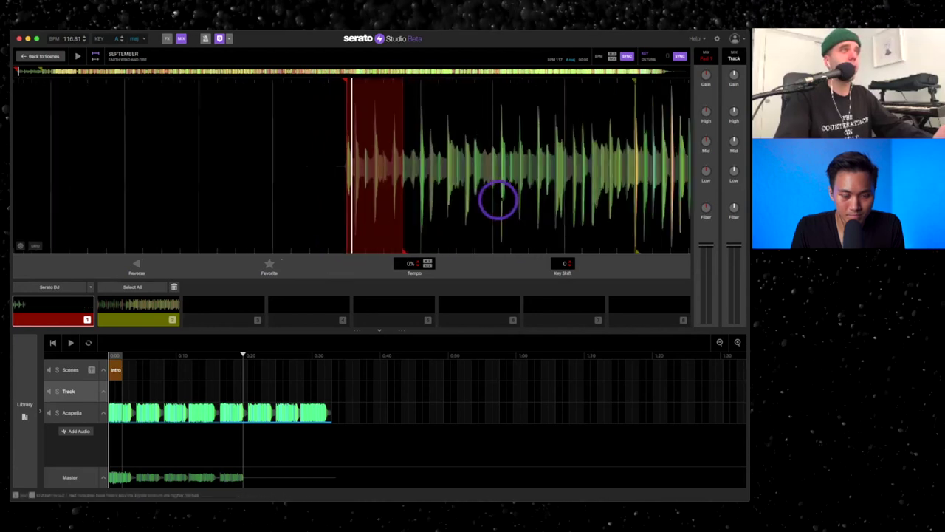
{"action": "scroll", "coordinate": [498, 200], "scroll_direction": "down", "scroll_amount": 2}
{"action": "left_click_drag", "start_coordinate": [393, 251], "coordinate": [567, 250]}
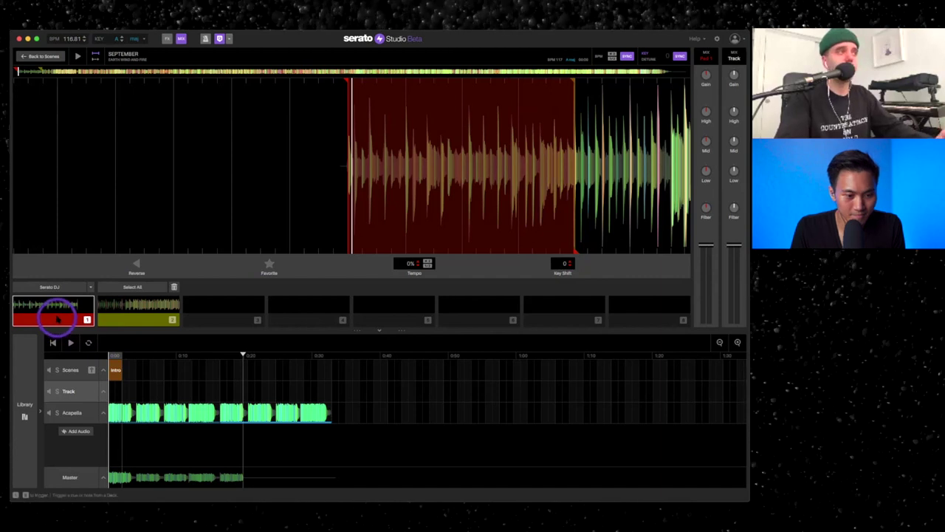
Step: Place the first September clip on Track at about 0:16, under playback, and add another copy at about 0:20
{"action": "left_click_drag", "start_coordinate": [57, 317], "coordinate": [264, 386]}
{"action": "key", "text": "space"}
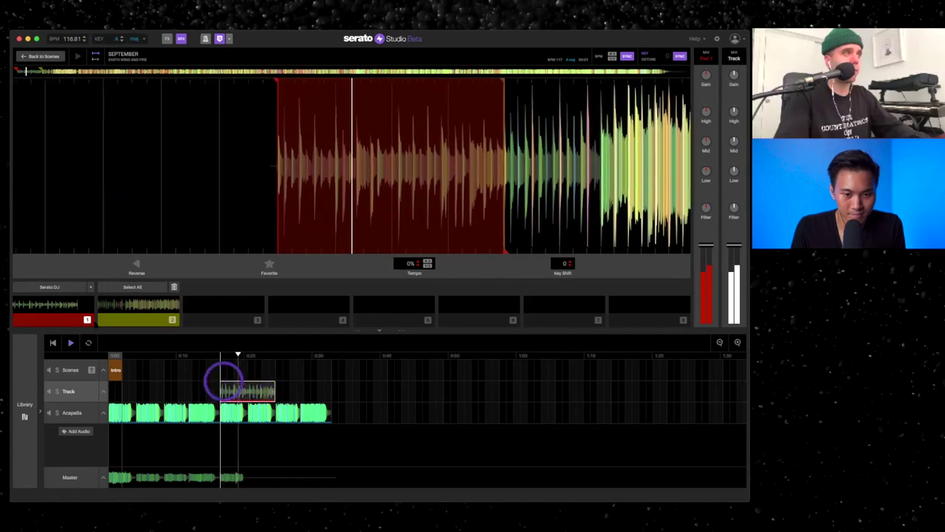
{"action": "left_click_drag", "start_coordinate": [64, 312], "coordinate": [295, 382]}
{"action": "left_click", "coordinate": [246, 386]}
Step: Play the arrangement from the first September clip at about 0:16 and show the Track deck during playback
{"action": "left_click", "coordinate": [737, 342]}
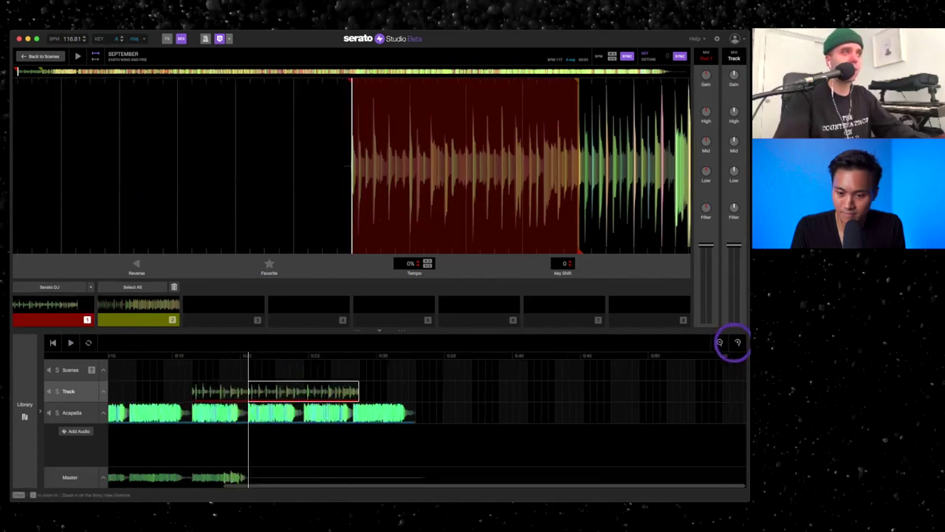
{"action": "left_click", "coordinate": [737, 342]}
{"action": "left_click", "coordinate": [451, 369]}
{"action": "scroll", "coordinate": [451, 369], "scroll_direction": "left", "scroll_amount": 2}
{"action": "left_click", "coordinate": [234, 391]}
{"action": "left_click", "coordinate": [172, 363]}
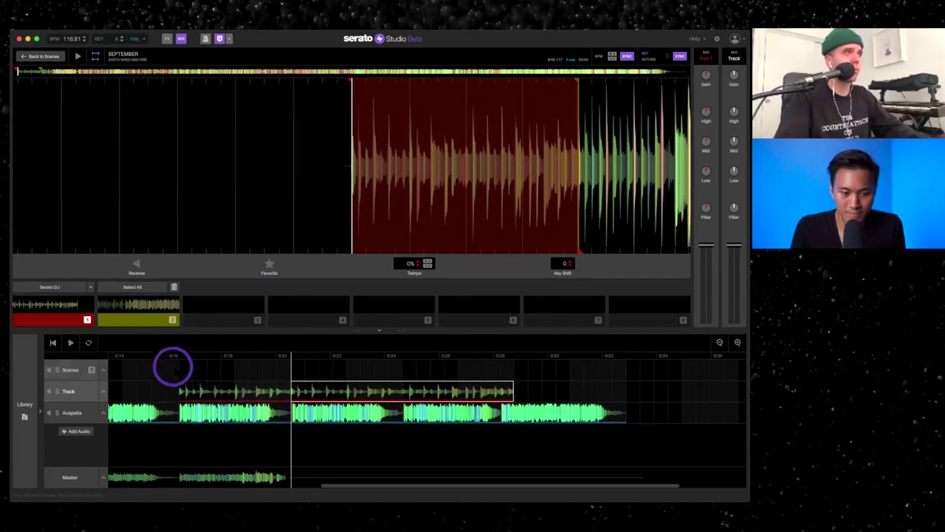
{"action": "left_click", "coordinate": [177, 372]}
{"action": "left_click", "coordinate": [401, 392]}
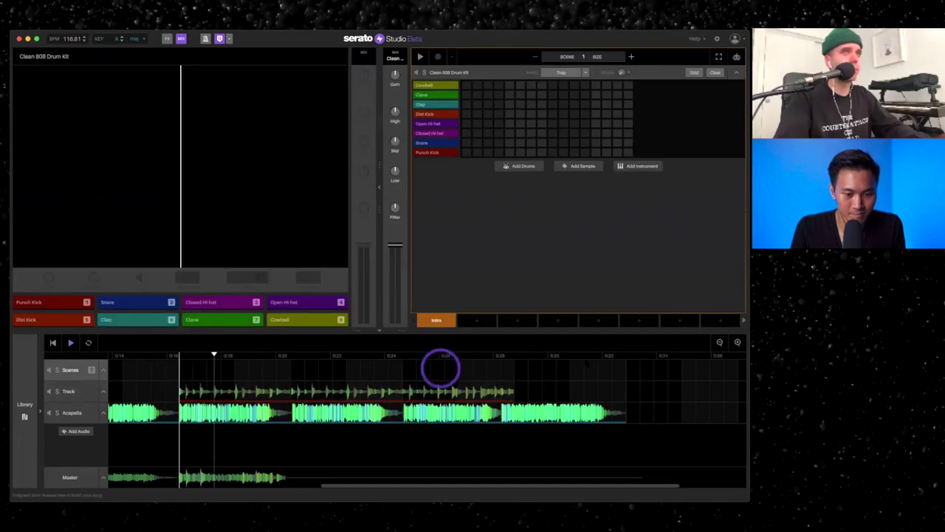
{"action": "left_click", "coordinate": [74, 391]}
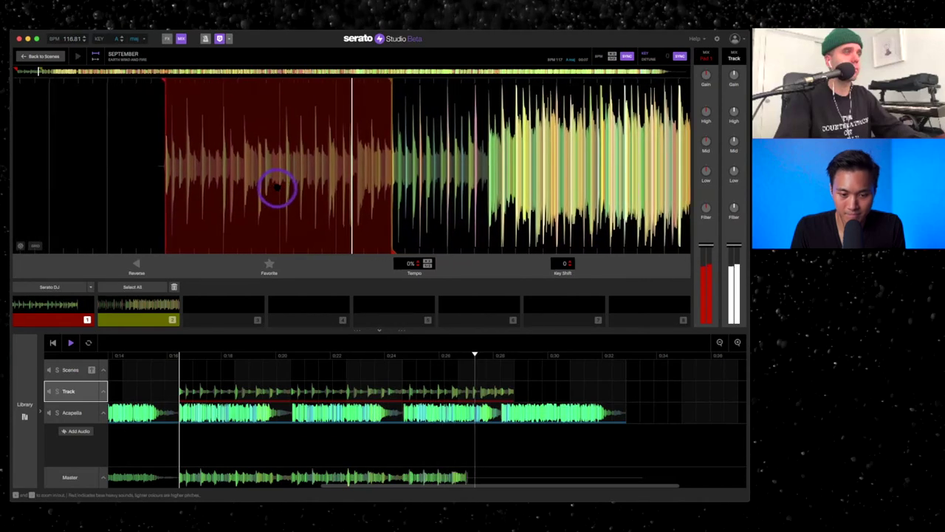
Step: Stop playback, check the start of the first September cue on the waveform, and replay the arrangement from the first September clip
{"action": "key", "text": "space"}
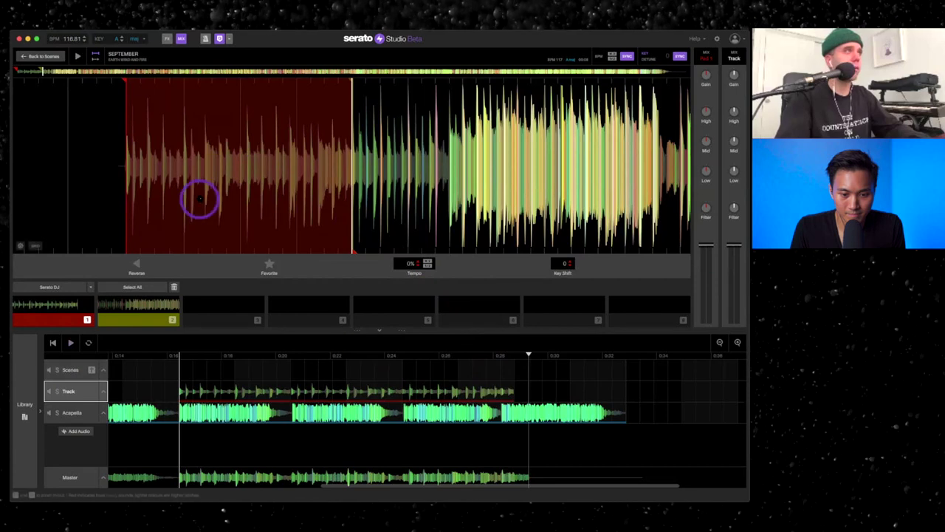
{"action": "scroll", "coordinate": [200, 198], "scroll_direction": "up", "scroll_amount": 3}
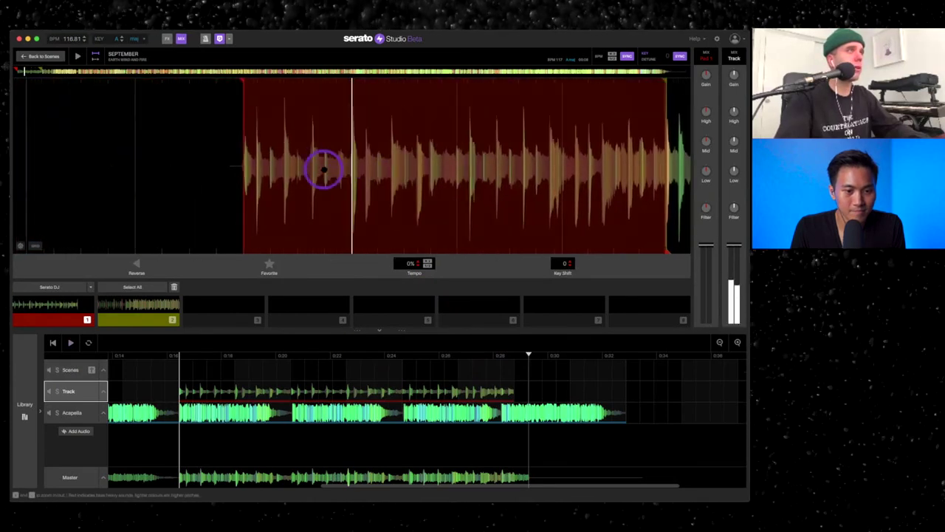
{"action": "scroll", "coordinate": [323, 169], "scroll_direction": "up", "scroll_amount": 2}
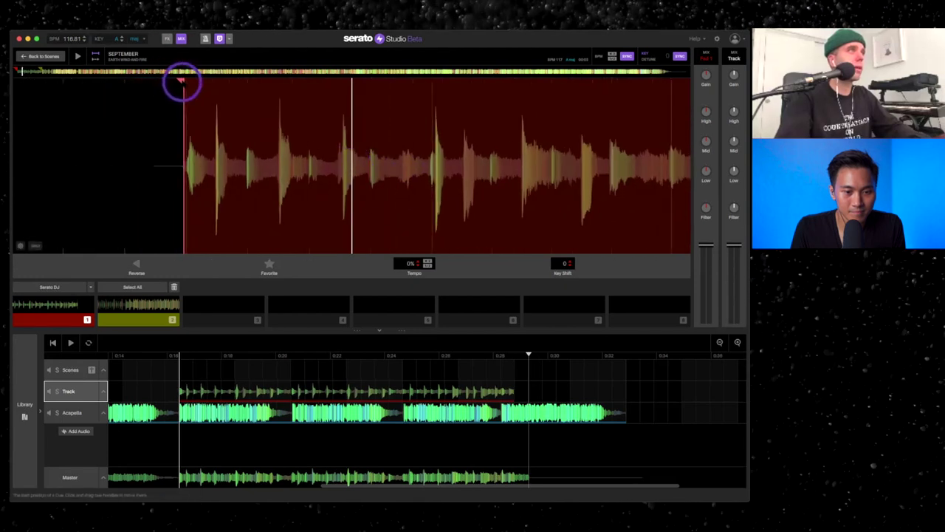
{"action": "left_click", "coordinate": [182, 83]}
{"action": "key", "text": "space"}
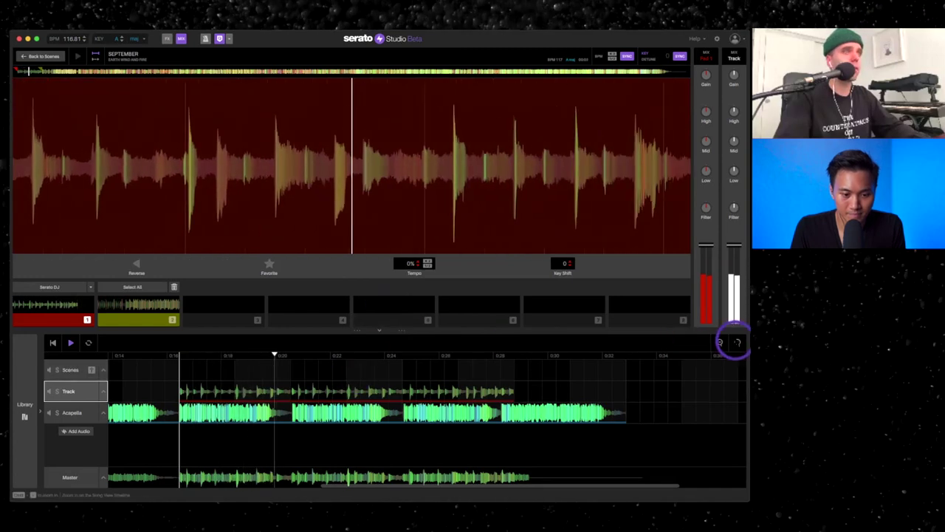
{"action": "left_click", "coordinate": [736, 342]}
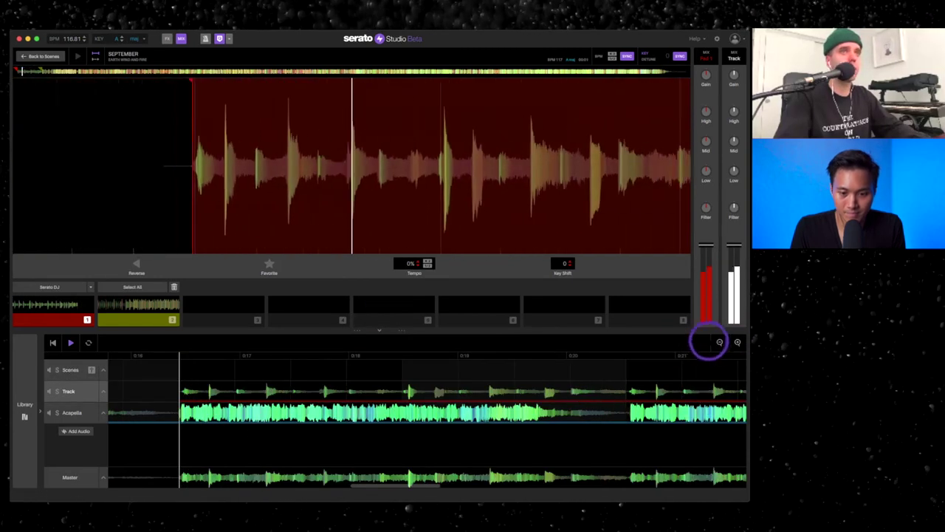
{"action": "left_click", "coordinate": [719, 342]}
{"action": "left_click", "coordinate": [720, 341]}
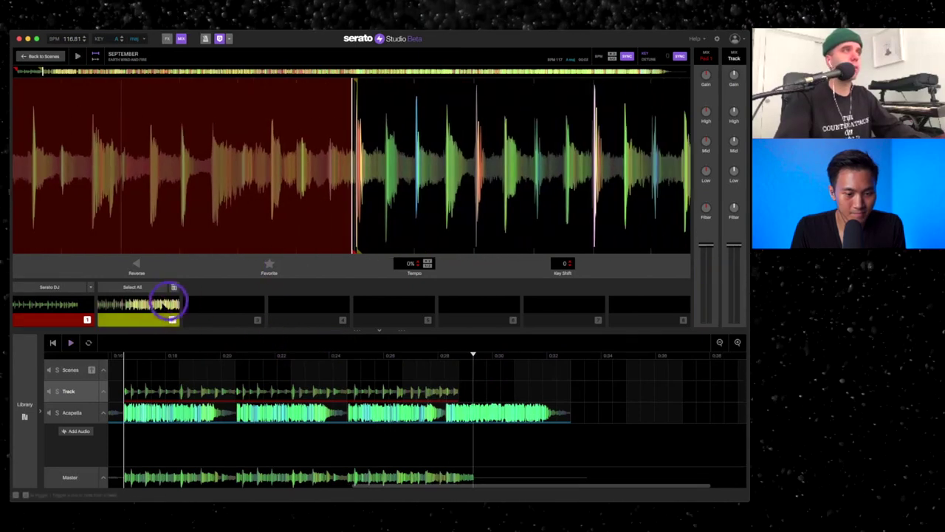
Step: Place the second September cue on Track at about 0:28 and split it into a new clip where the full groove enters, about 0:32
{"action": "left_click_drag", "start_coordinate": [153, 317], "coordinate": [512, 390]}
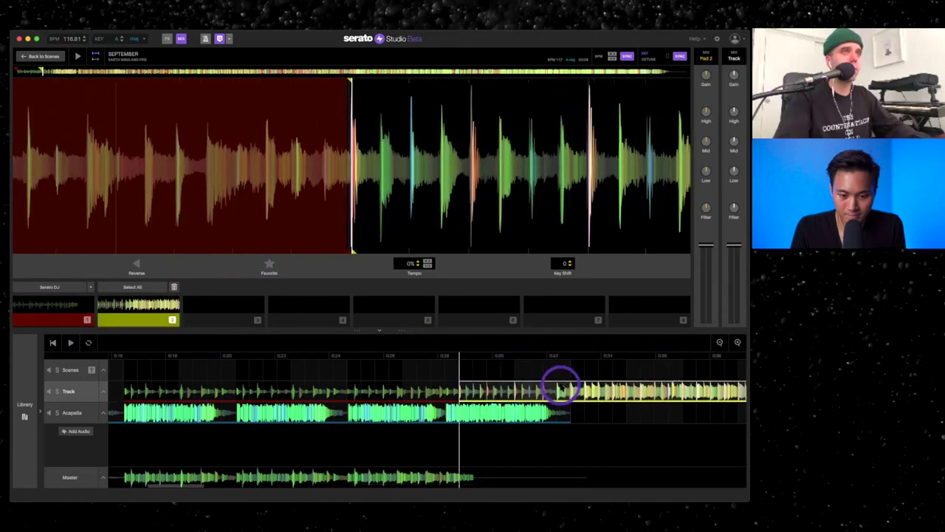
{"action": "left_click", "coordinate": [557, 391]}
{"action": "key", "text": "space"}
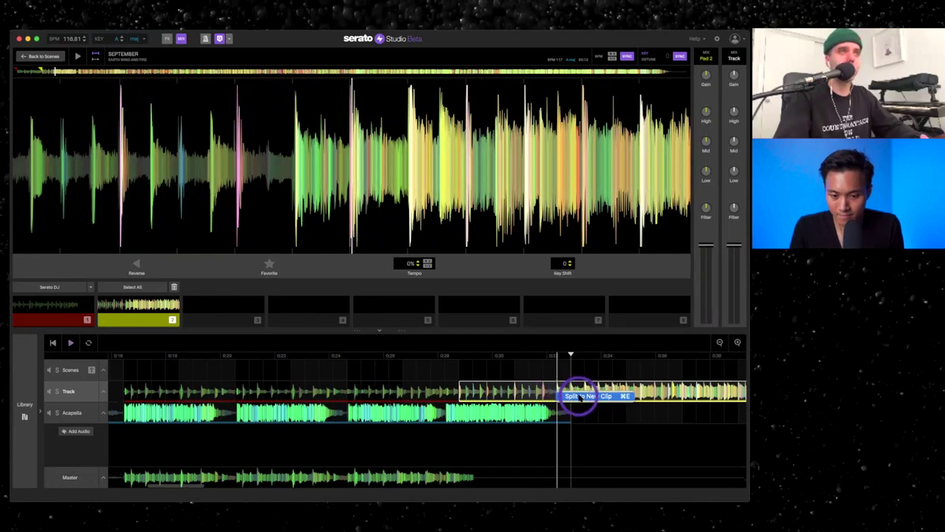
{"action": "left_click", "coordinate": [581, 396]}
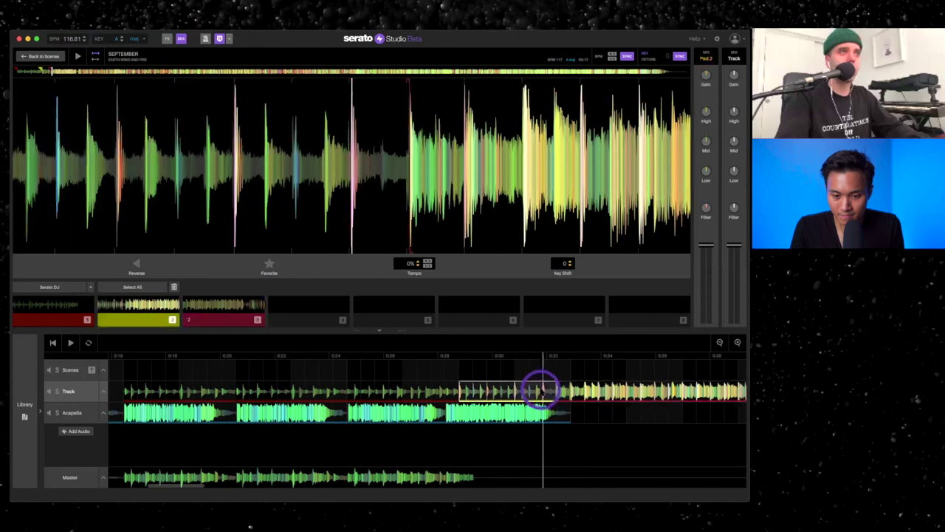
Step: Move the new full-groove clip to about 0:28 on Track, in place of the quieter section, and play it with the acapella
{"action": "left_click_drag", "start_coordinate": [599, 386], "coordinate": [491, 392]}
{"action": "key", "text": "space"}
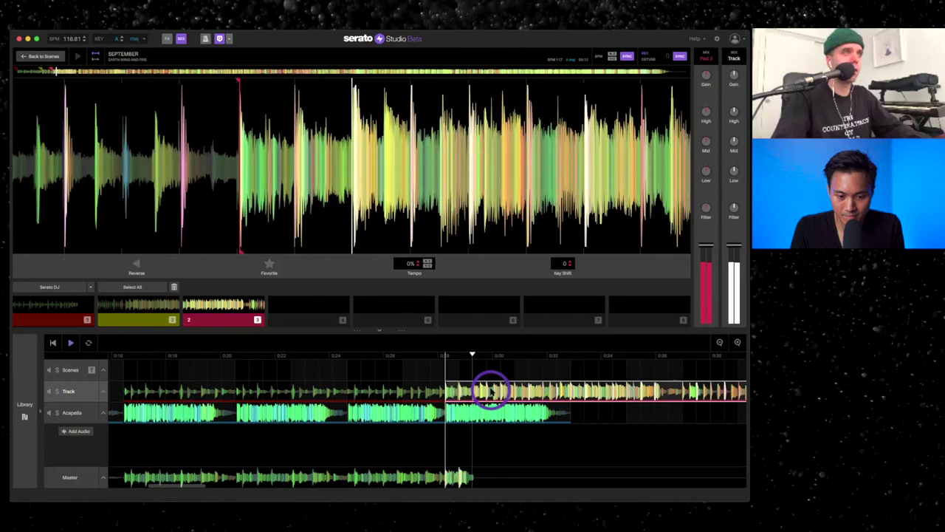
{"action": "left_click", "coordinate": [406, 385]}
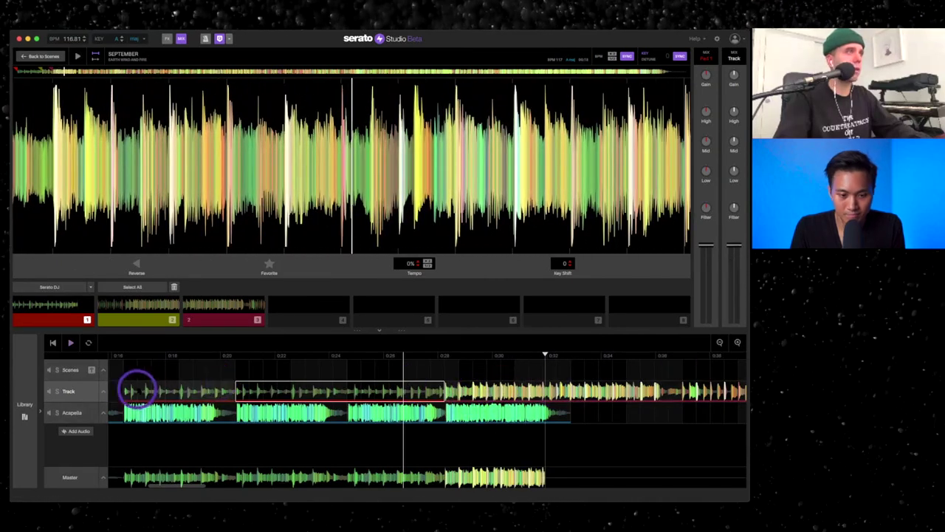
Step: Play the arrangement from the first September clip at about 0:16 and examine the alignment up to the full-groove clip
{"action": "left_click", "coordinate": [126, 390]}
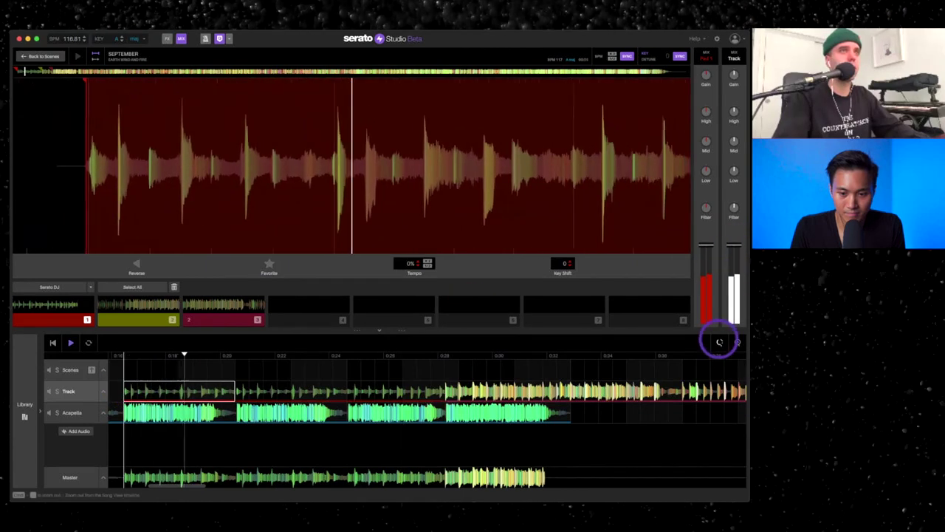
{"action": "left_click", "coordinate": [719, 342]}
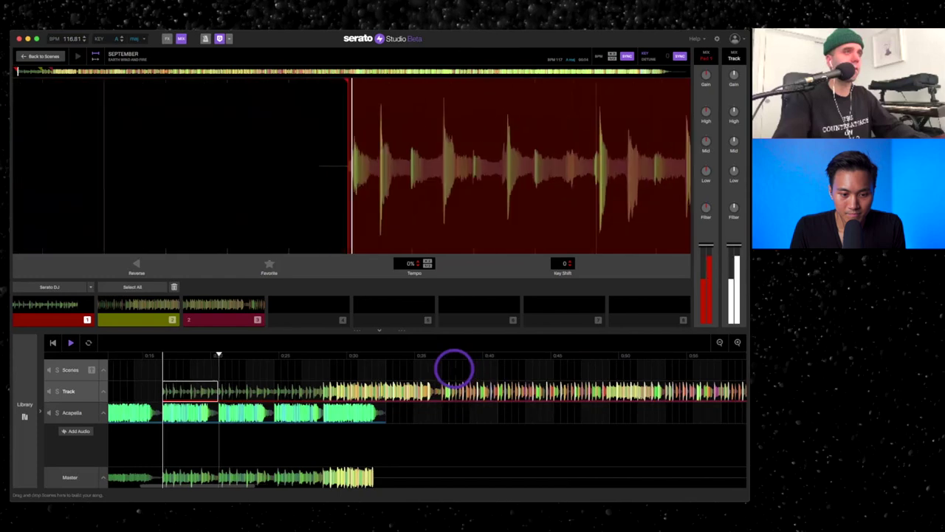
{"action": "left_click", "coordinate": [737, 342]}
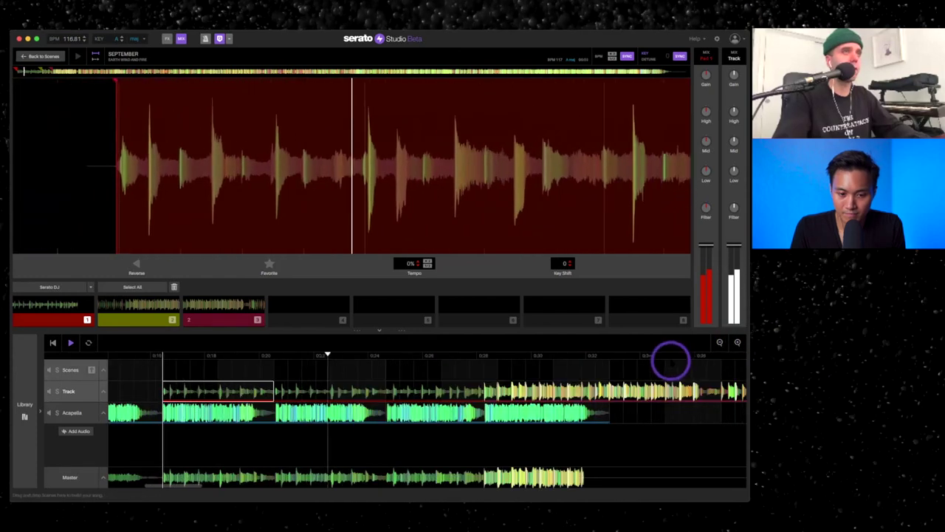
{"action": "scroll", "coordinate": [671, 361], "scroll_direction": "right", "scroll_amount": 3}
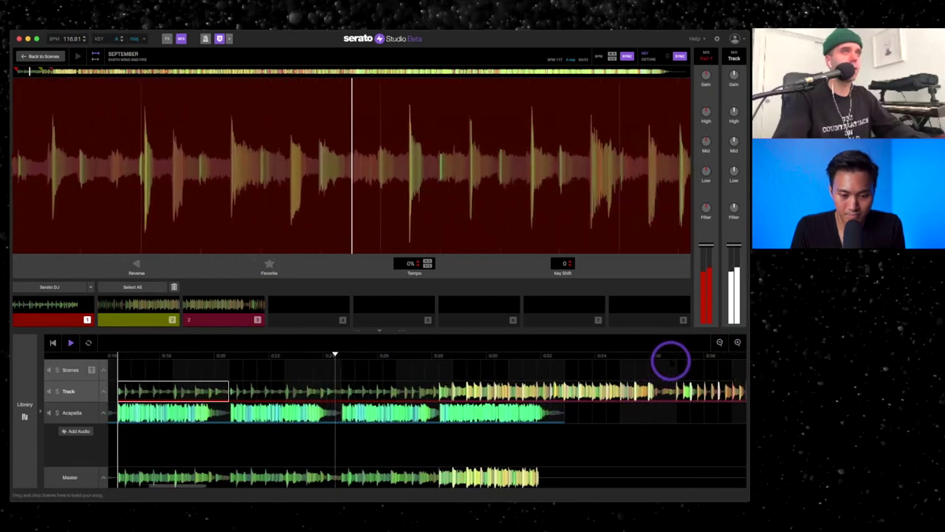
{"action": "left_click", "coordinate": [737, 342]}
{"action": "scroll", "coordinate": [727, 358], "scroll_direction": "right", "scroll_amount": 5}
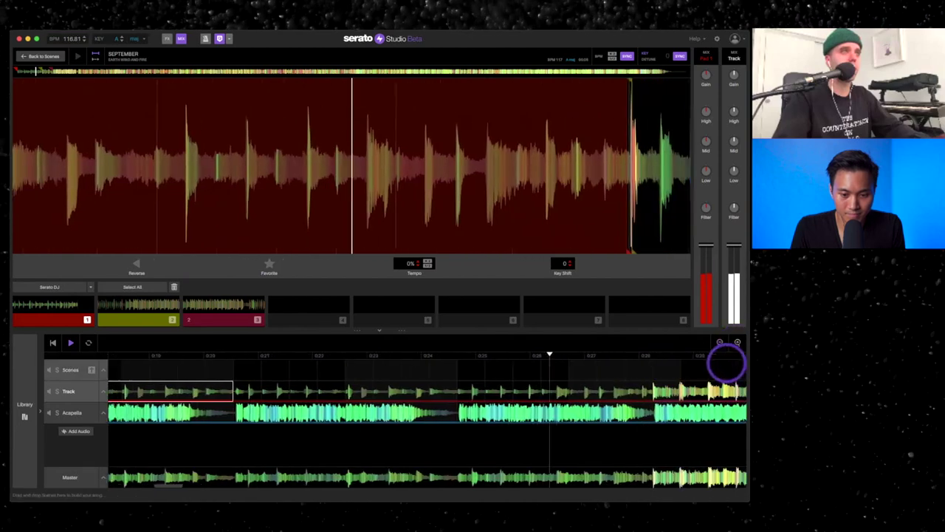
{"action": "scroll", "coordinate": [620, 381], "scroll_direction": "right", "scroll_amount": 1}
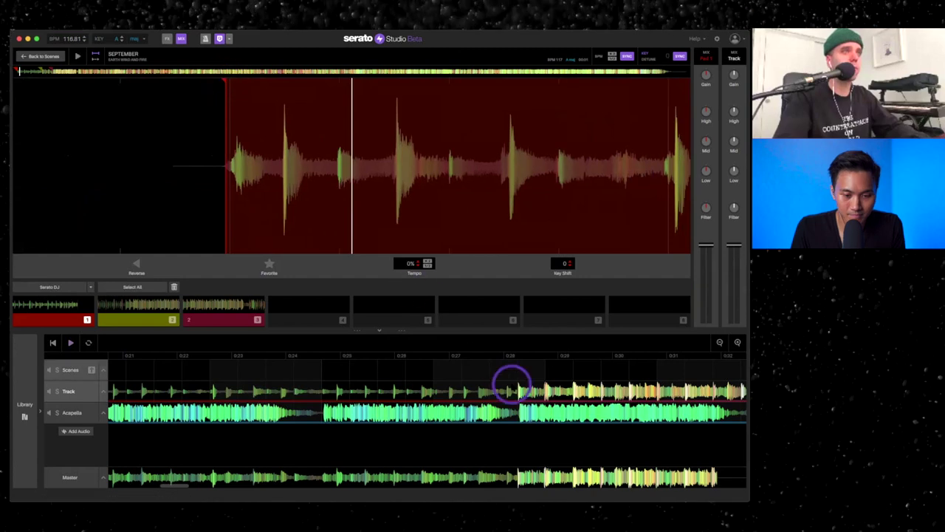
Step: Play from the full-groove clip at about 0:28 and split the September clip at about 0:37, where its waveform thins out
{"action": "left_click", "coordinate": [511, 389]}
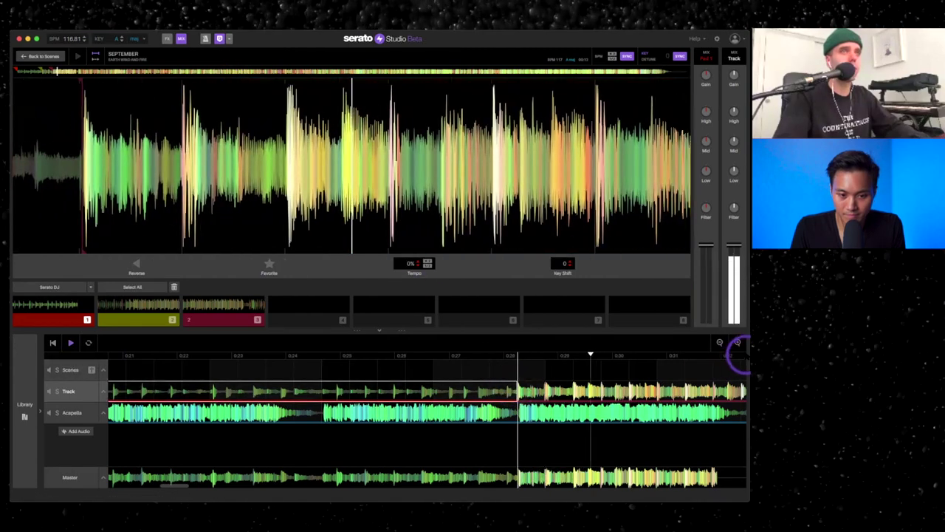
{"action": "scroll", "coordinate": [709, 355], "scroll_direction": "right", "scroll_amount": 2}
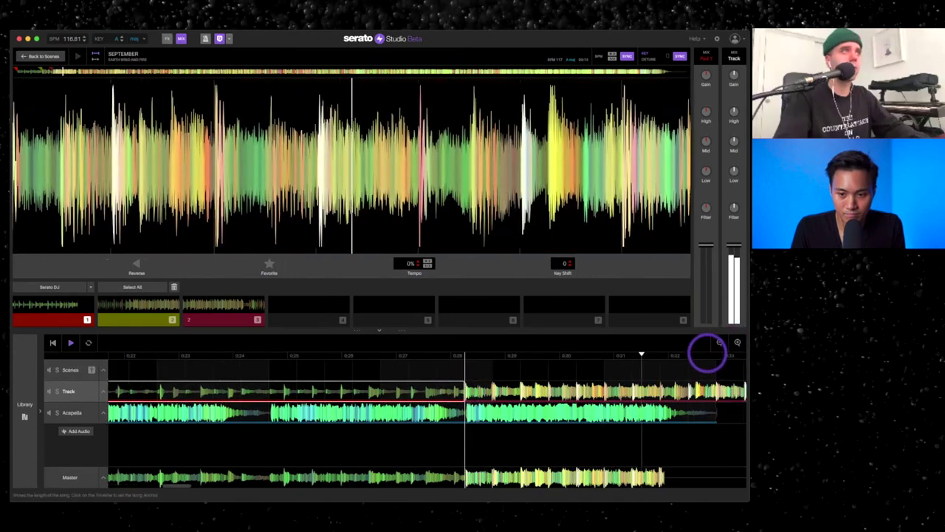
{"action": "left_click", "coordinate": [718, 342]}
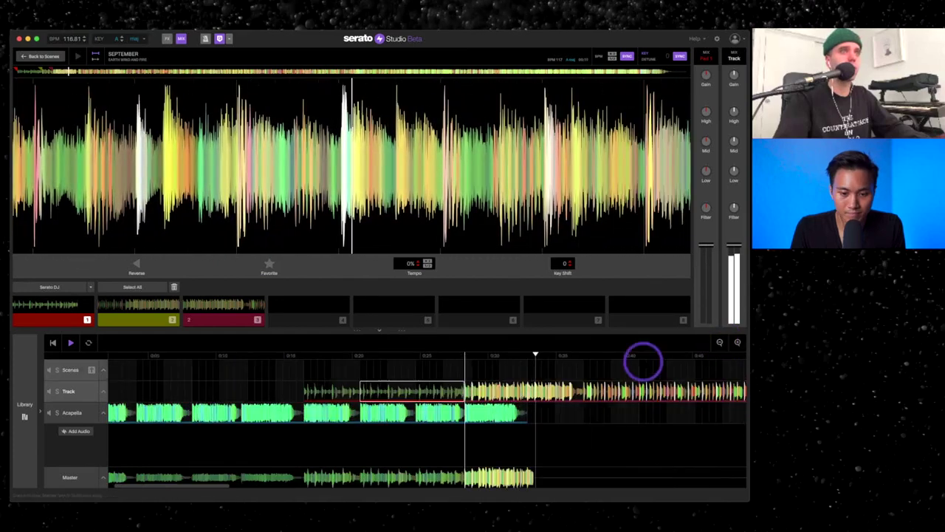
{"action": "scroll", "coordinate": [630, 362], "scroll_direction": "right", "scroll_amount": 4}
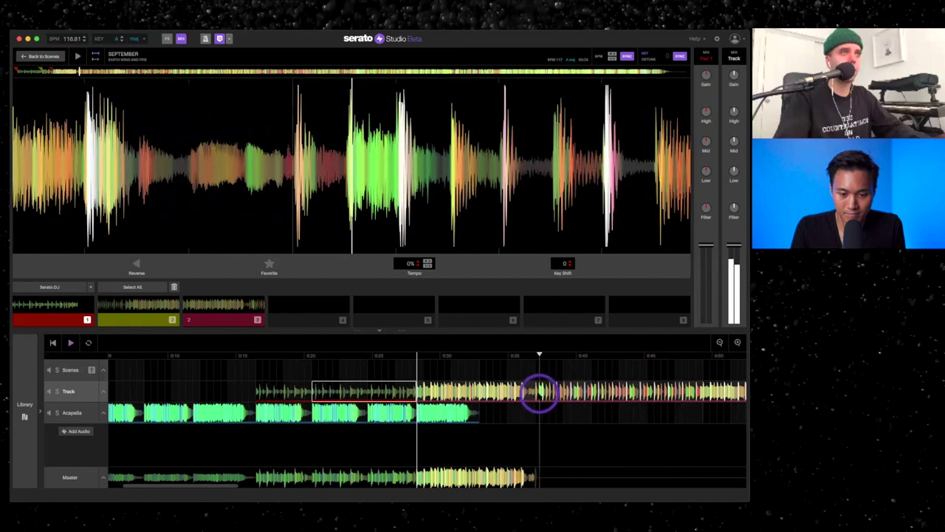
{"action": "left_click", "coordinate": [536, 392]}
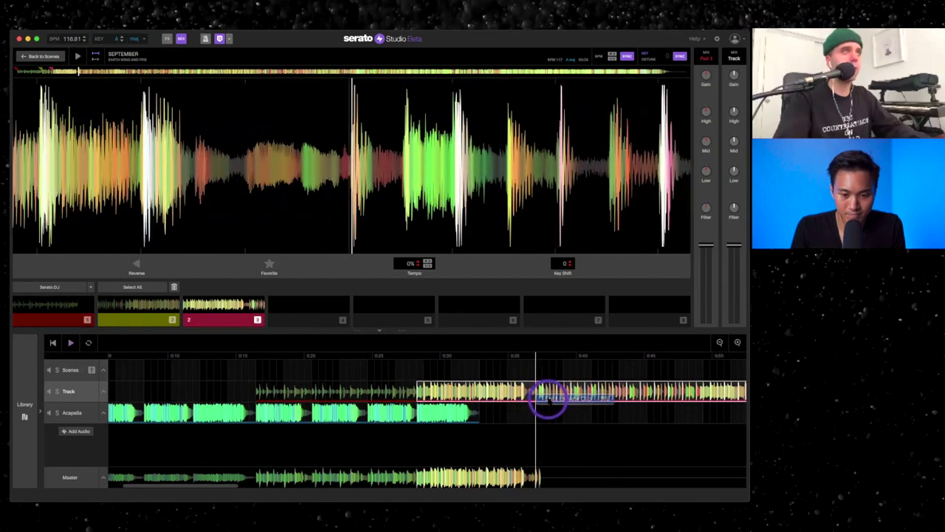
{"action": "left_click", "coordinate": [549, 400]}
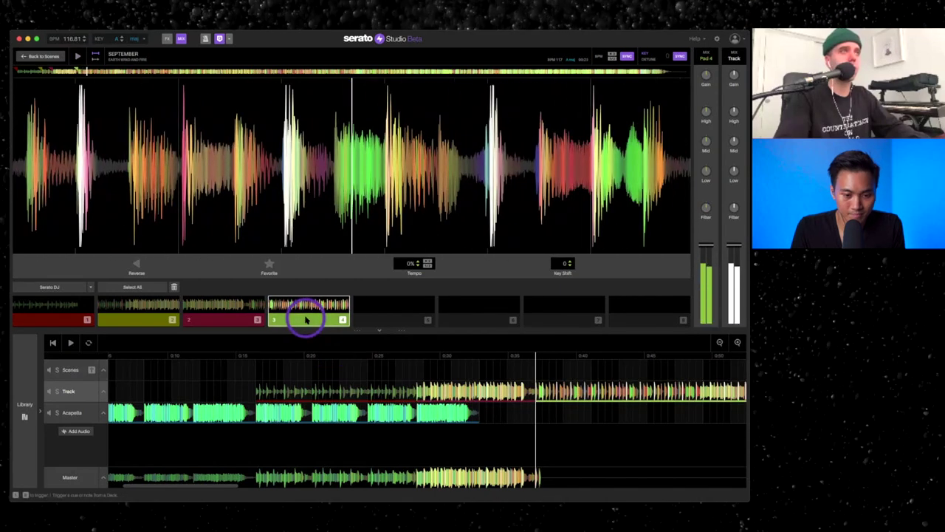
Step: Audition the cue in slot 4, find the later section at about 1:09 on Track, and split the September clip there into a new cue
{"action": "left_click", "coordinate": [307, 319]}
{"action": "scroll", "coordinate": [581, 389], "scroll_direction": "right", "scroll_amount": 1}
{"action": "scroll", "coordinate": [581, 389], "scroll_direction": "right", "scroll_amount": 6}
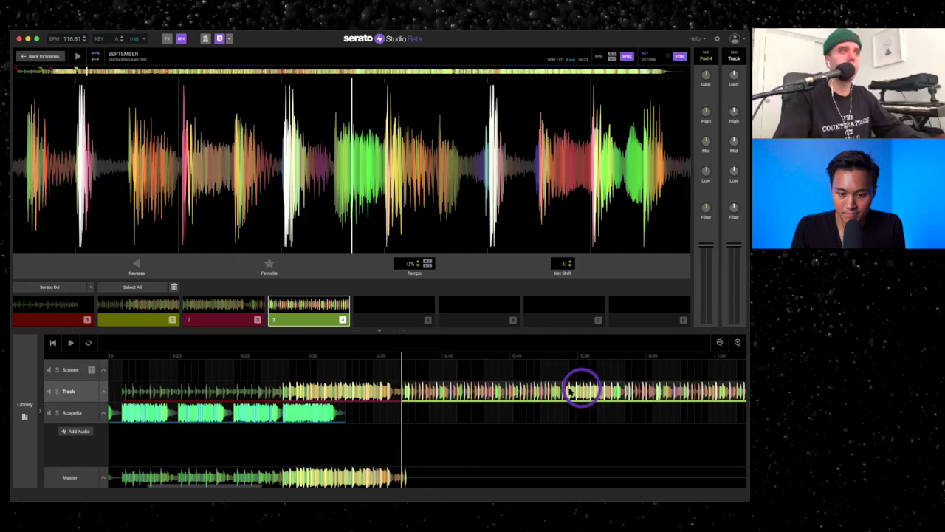
{"action": "scroll", "coordinate": [580, 392], "scroll_direction": "right", "scroll_amount": 12}
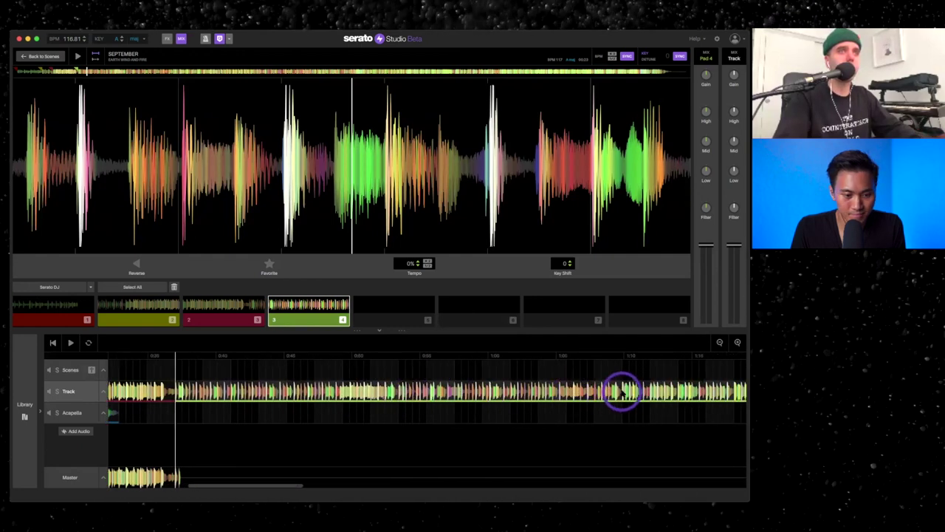
{"action": "left_click", "coordinate": [622, 391]}
{"action": "key", "text": "space"}
{"action": "key", "text": "space"}
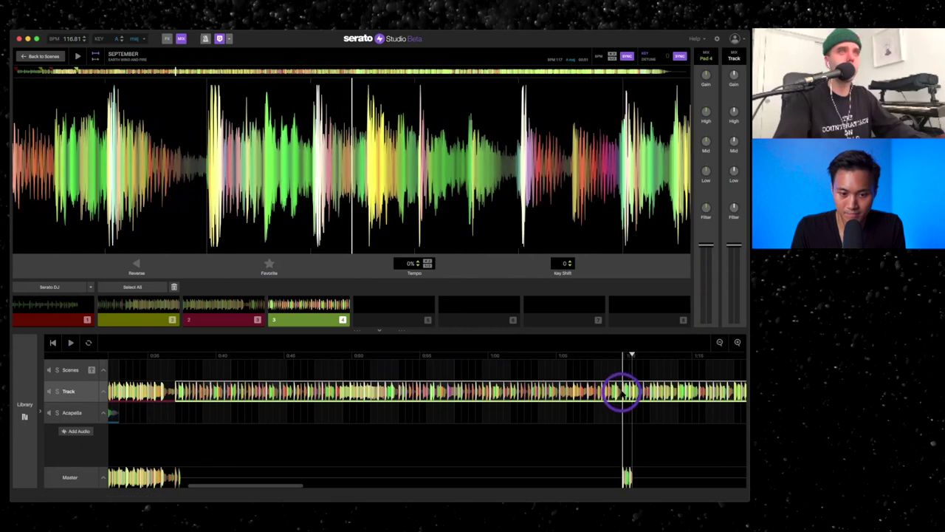
{"action": "left_click_drag", "start_coordinate": [637, 396], "coordinate": [405, 322]}
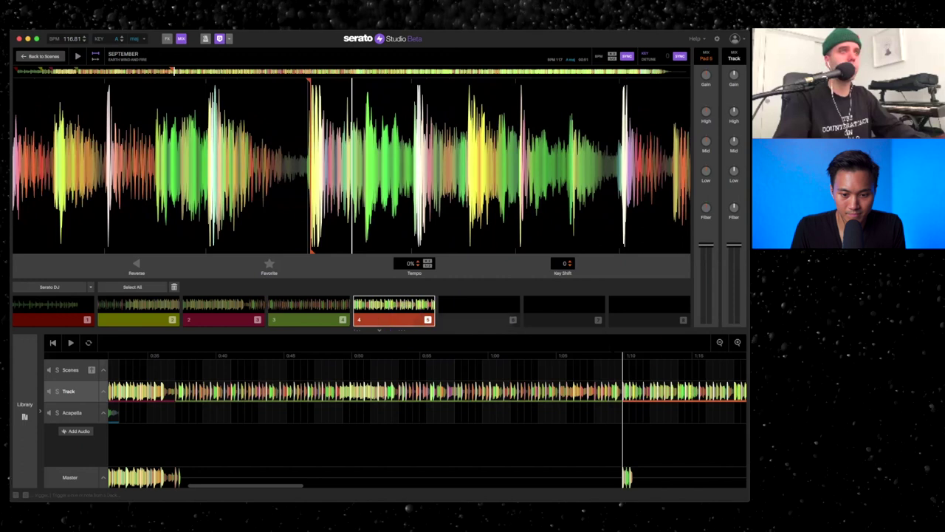
Step: Show the whole song timeline and play the arrangement from the beginning
{"action": "left_click", "coordinate": [719, 342]}
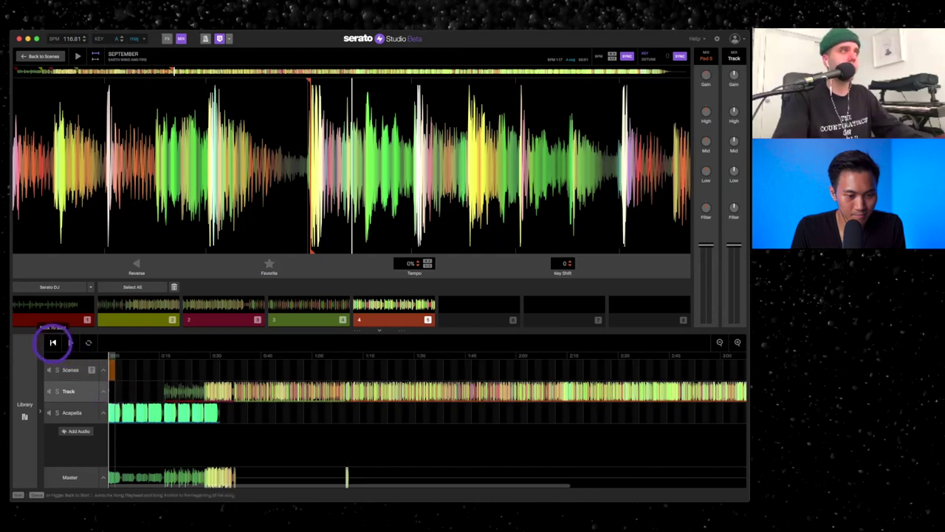
{"action": "left_click", "coordinate": [70, 342]}
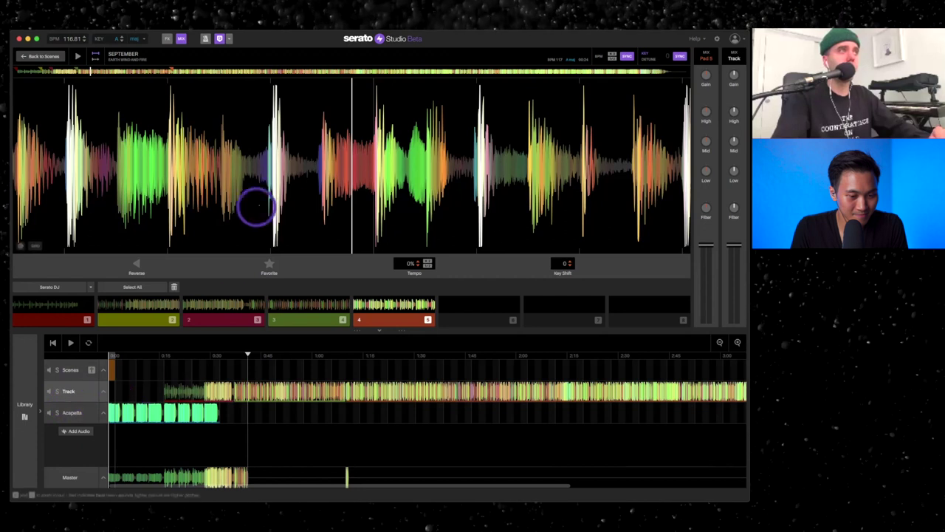
Step: Open the song's Scenes and audition the Clean 808 Drum Kit sounds, including Snare and Cowbell
{"action": "left_click", "coordinate": [70, 371]}
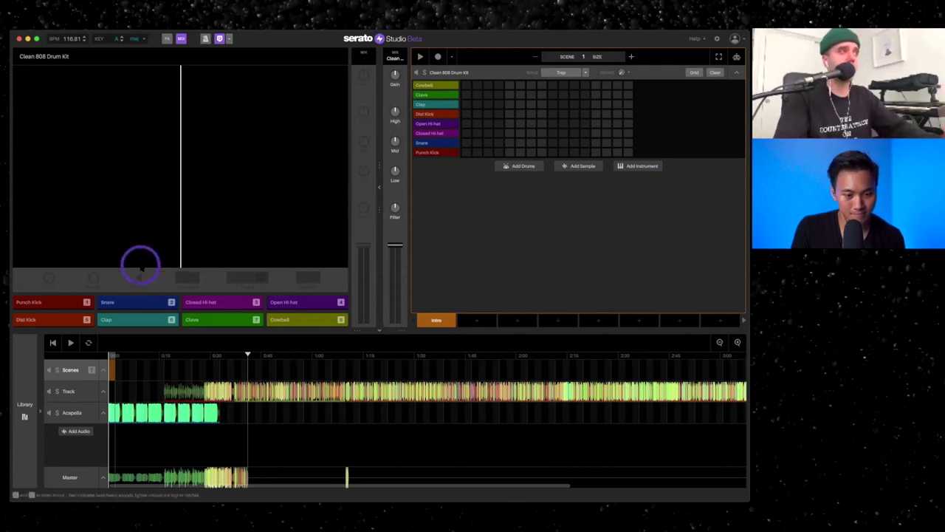
{"action": "key", "text": "5"}
{"action": "key", "text": "3"}
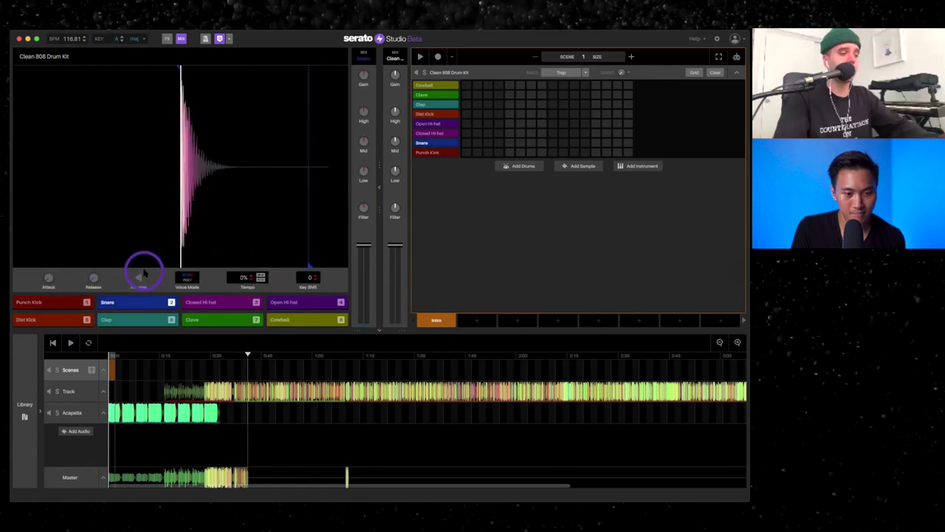
{"action": "key", "text": "4"}
{"action": "key", "text": "5"}
{"action": "key", "text": "8"}
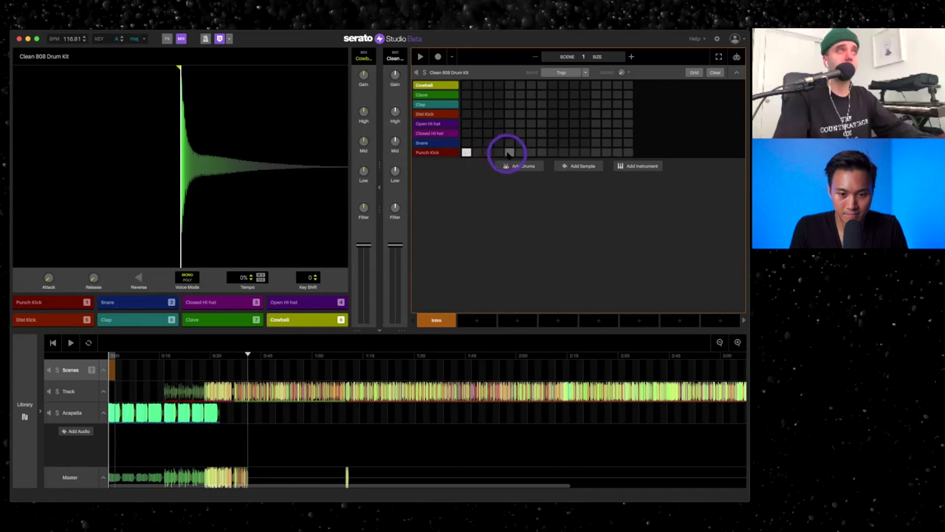
Step: Place Punch Kick hits on steps 1, 5, 9 and 13 of the Intro scene and play the pattern
{"action": "left_click", "coordinate": [597, 151]}
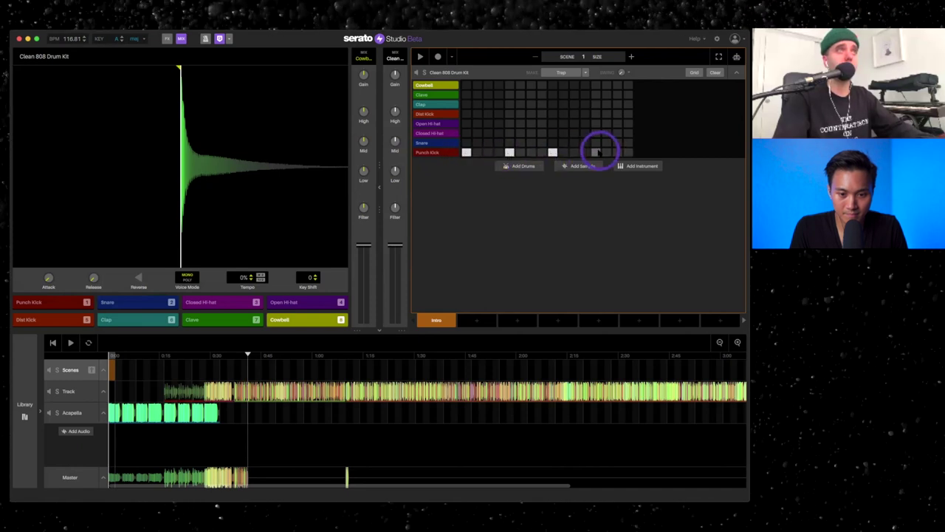
{"action": "key", "text": "space"}
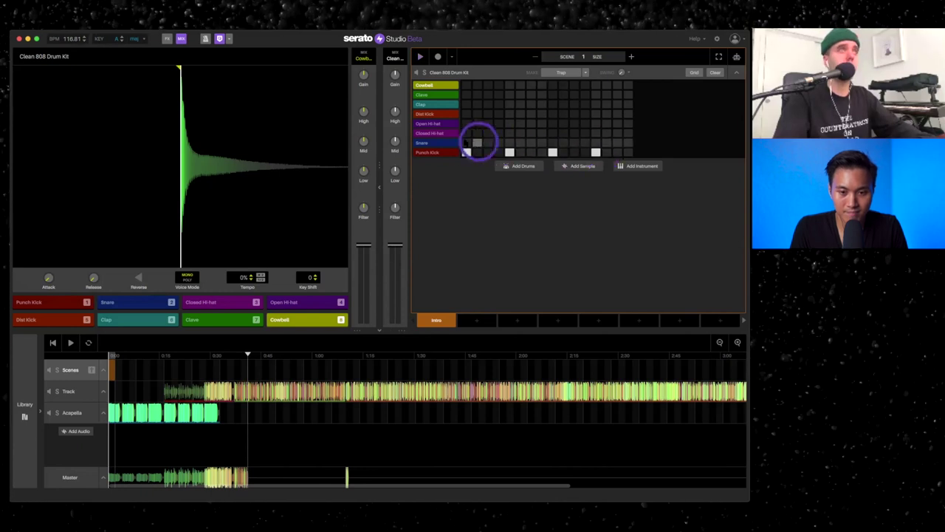
Step: Clear the Punch Kick row in the Intro scene, refill it with 1/4 hits and play the pattern
{"action": "right_click", "coordinate": [444, 152]}
{"action": "left_click", "coordinate": [502, 180]}
{"action": "right_click", "coordinate": [444, 152]}
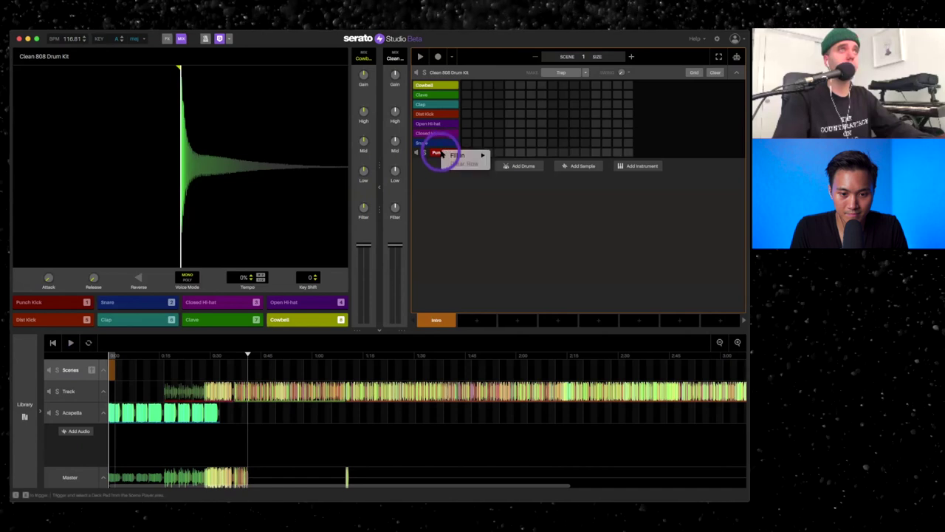
{"action": "mouse_move", "coordinate": [464, 155]}
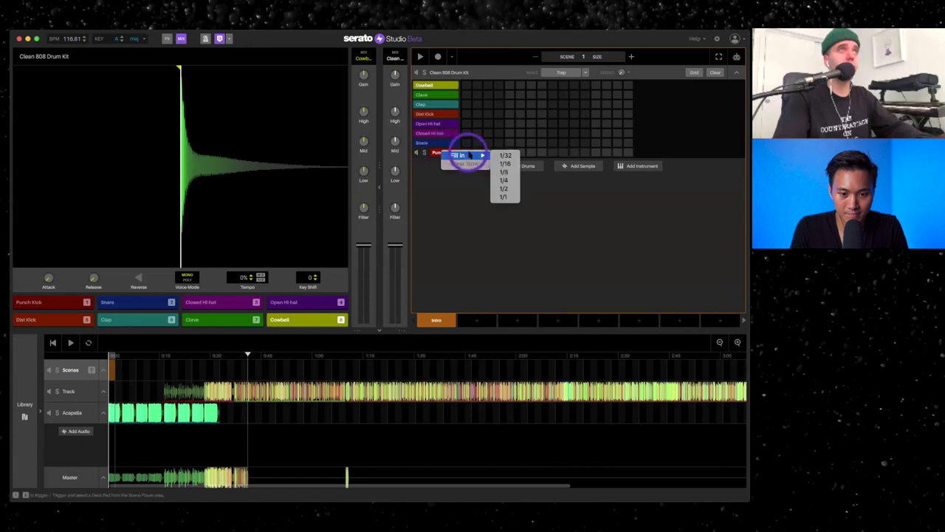
{"action": "left_click", "coordinate": [503, 181]}
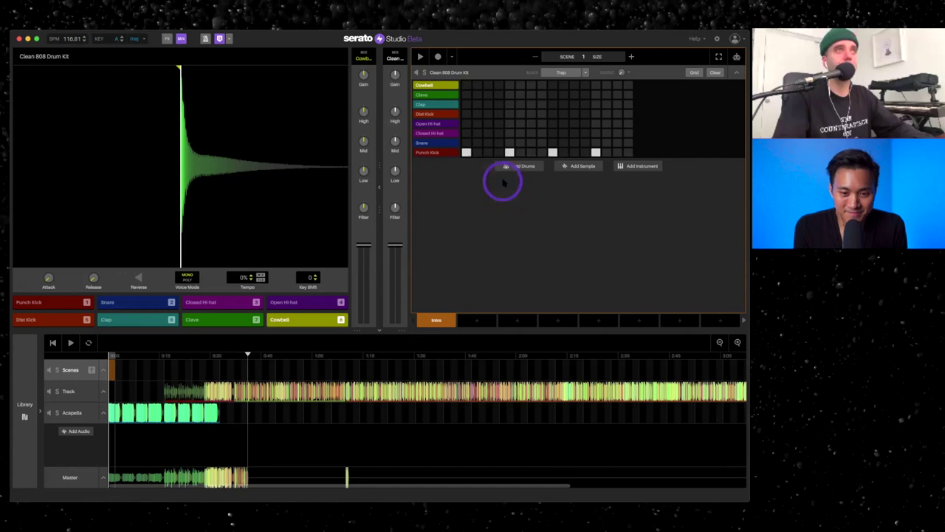
{"action": "key", "text": "space"}
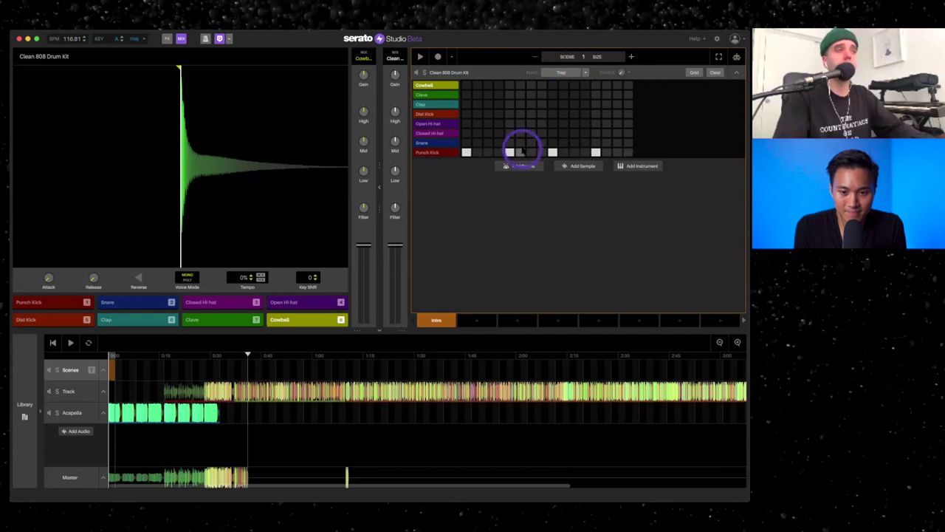
Step: Extend the Intro scene to two bars and place four copies on the Scenes track from about 0:15 to 0:31
{"action": "left_click", "coordinate": [630, 56]}
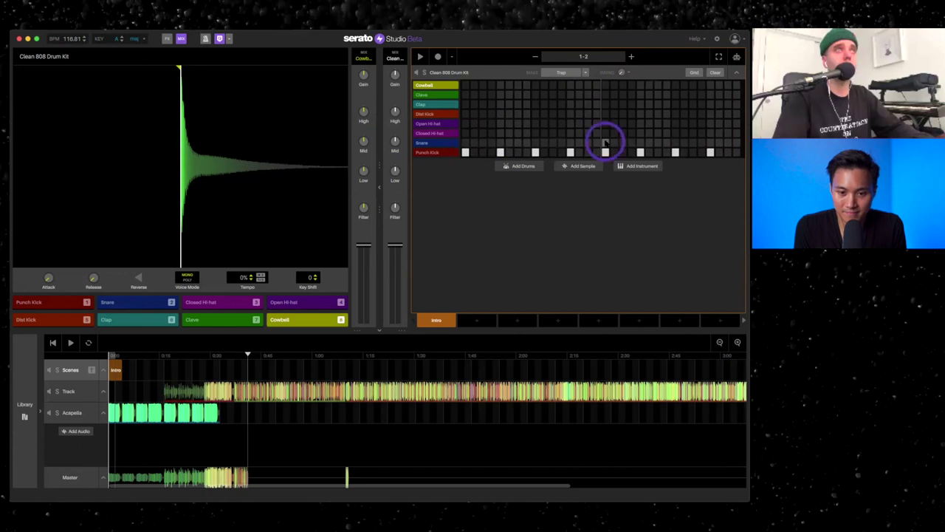
{"action": "left_click_drag", "start_coordinate": [435, 323], "coordinate": [120, 369]}
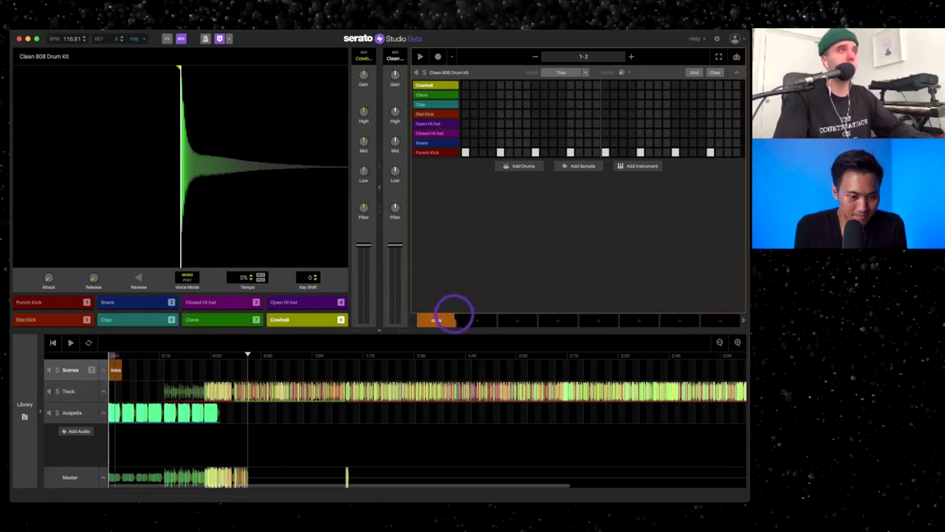
{"action": "left_click_drag", "start_coordinate": [436, 320], "coordinate": [200, 364]}
{"action": "left_click_drag", "start_coordinate": [433, 318], "coordinate": [212, 360]}
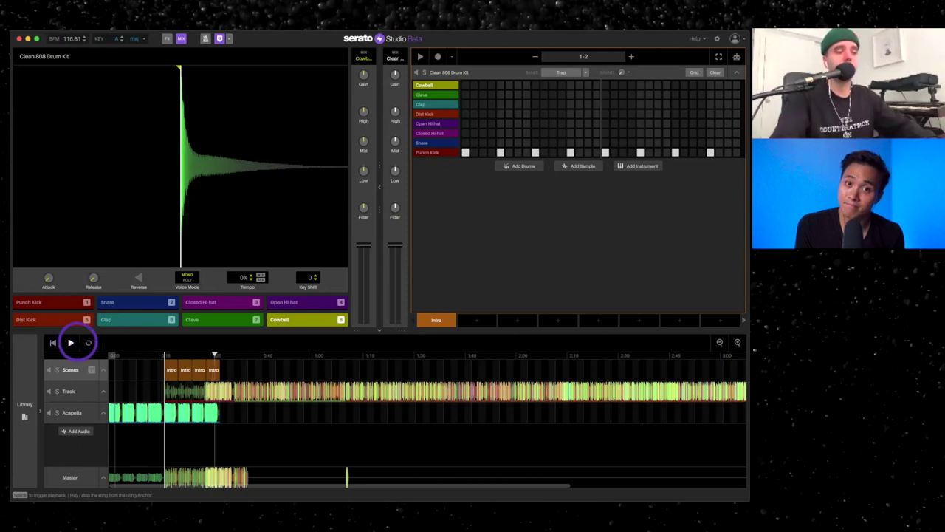
Step: Copy the Intro scene into the second slot and add Clap hits on steps 5, 13, 21 and 29
{"action": "left_click", "coordinate": [479, 320]}
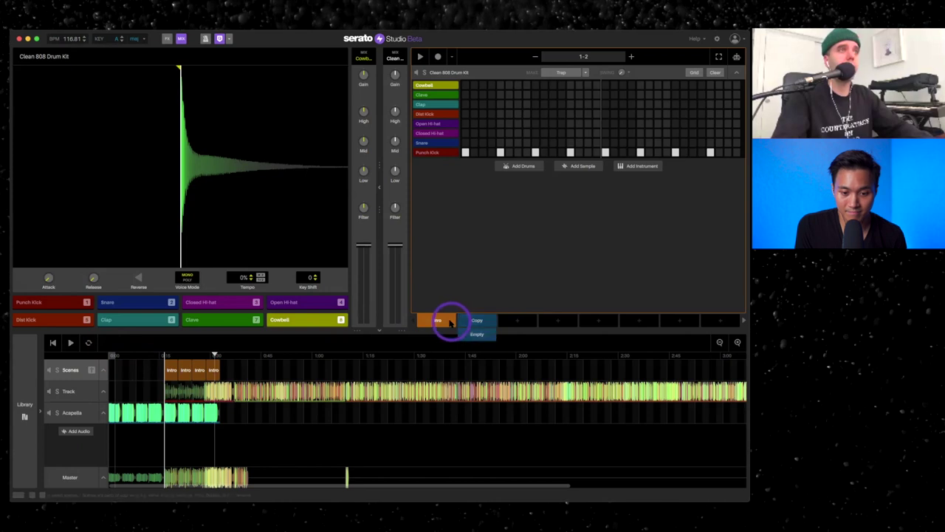
{"action": "left_click", "coordinate": [476, 320]}
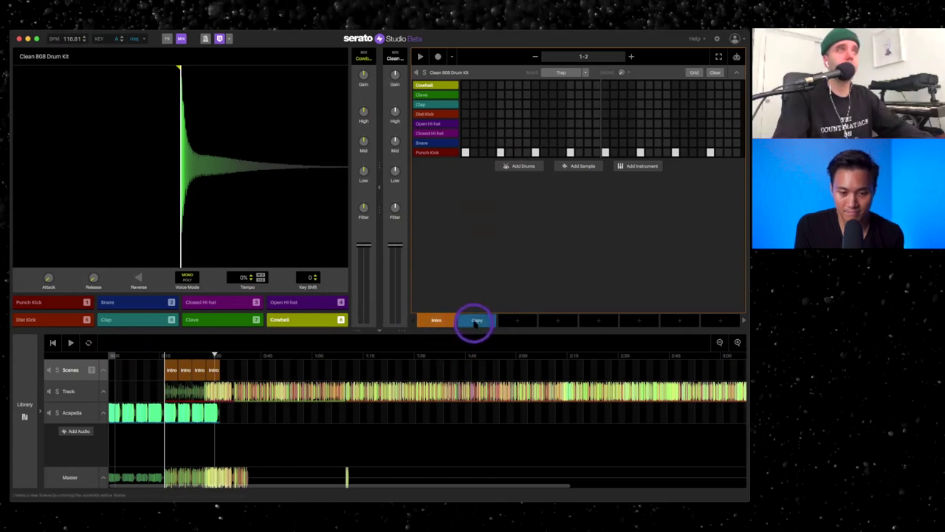
{"action": "left_click", "coordinate": [476, 322]}
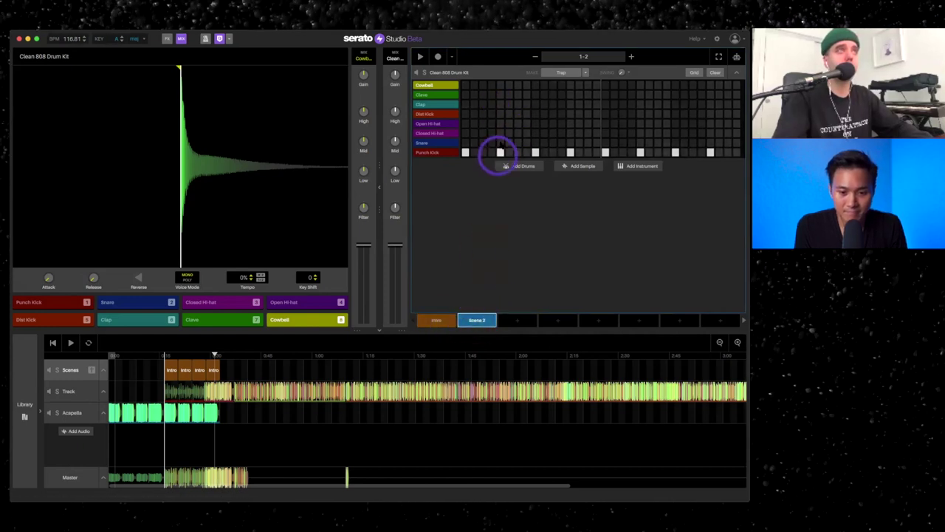
{"action": "left_click", "coordinate": [501, 105]}
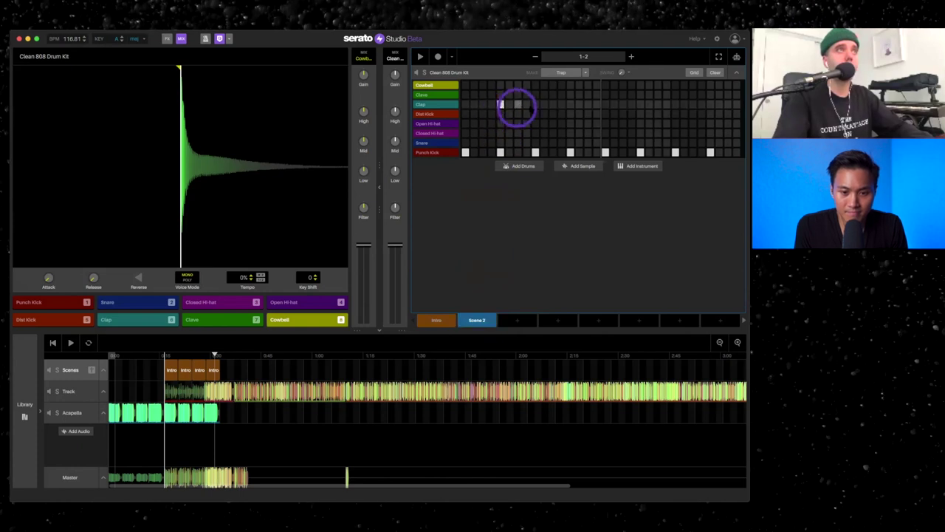
{"action": "left_click", "coordinate": [641, 104]}
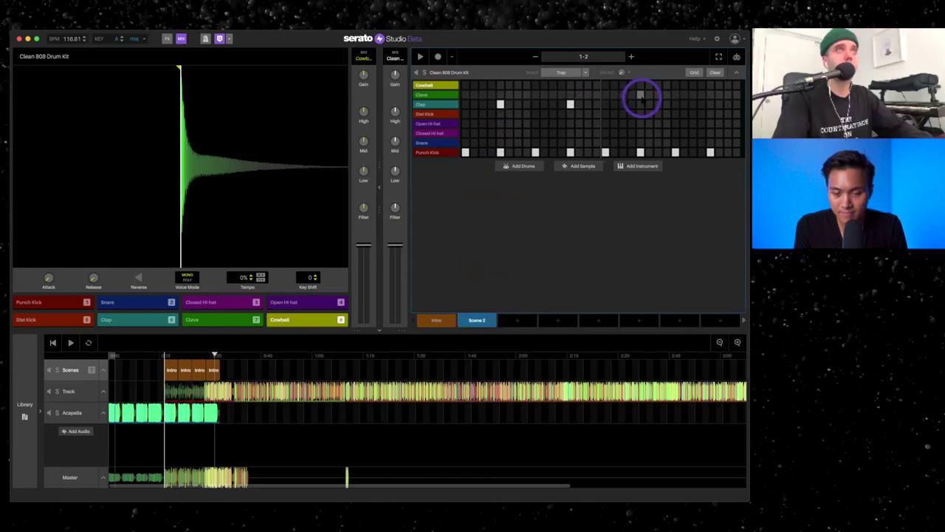
{"action": "left_click", "coordinate": [709, 104]}
Step: Switch between Intro and Scene 2 and play them to compare the kick-only and clap patterns
{"action": "left_click", "coordinate": [477, 320]}
{"action": "left_click", "coordinate": [443, 321]}
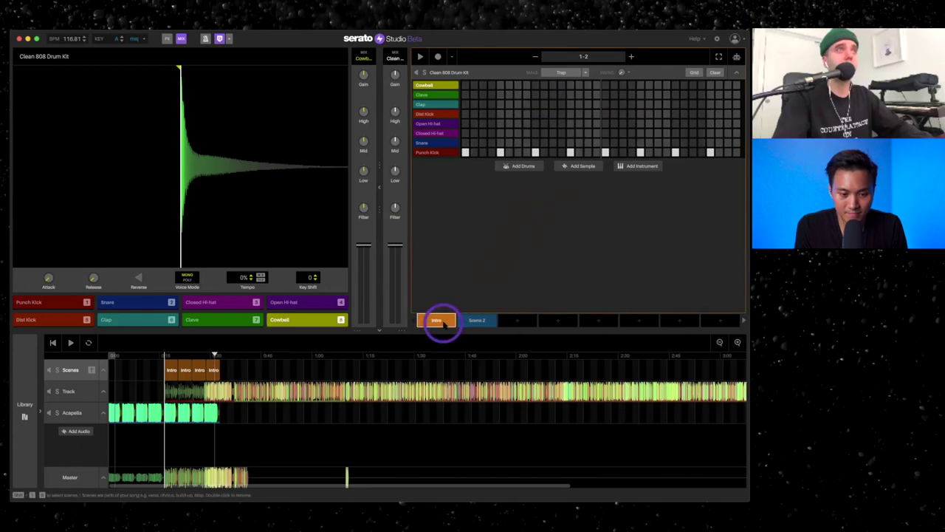
{"action": "left_click", "coordinate": [480, 321]}
{"action": "key", "text": "space"}
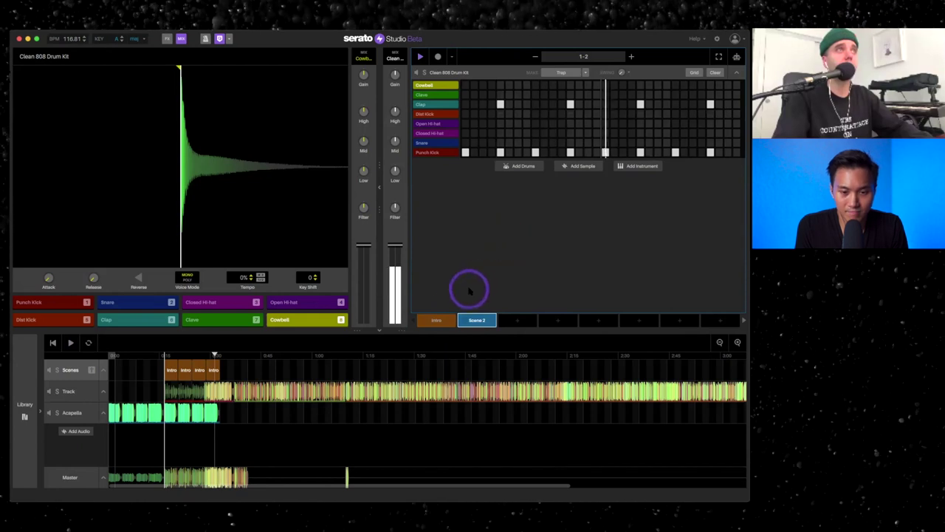
{"action": "left_click", "coordinate": [437, 322]}
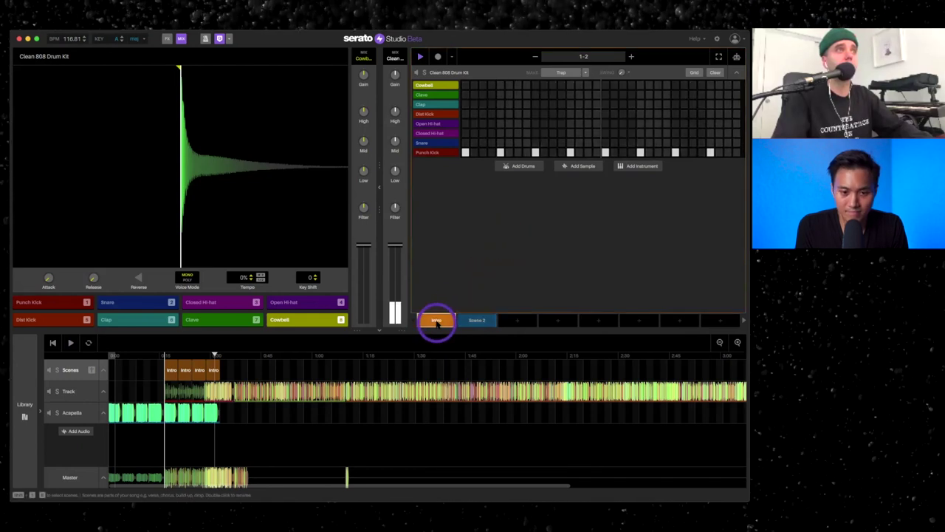
{"action": "left_click", "coordinate": [477, 320]}
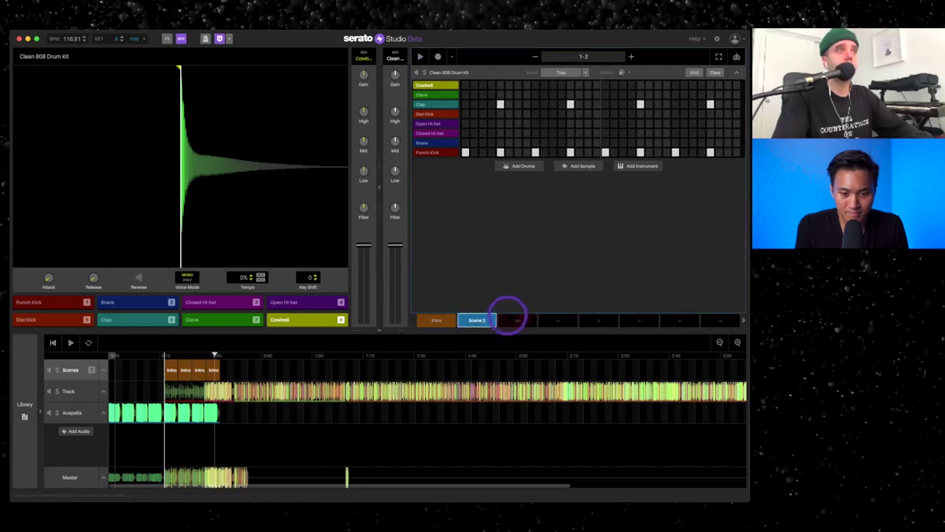
Step: Copy Scene 2 into a third scene and load Oliver_Percussion_Loop_Apple_Shaker_100bpm from Shaker loops into a new sample deck
{"action": "left_click", "coordinate": [519, 319]}
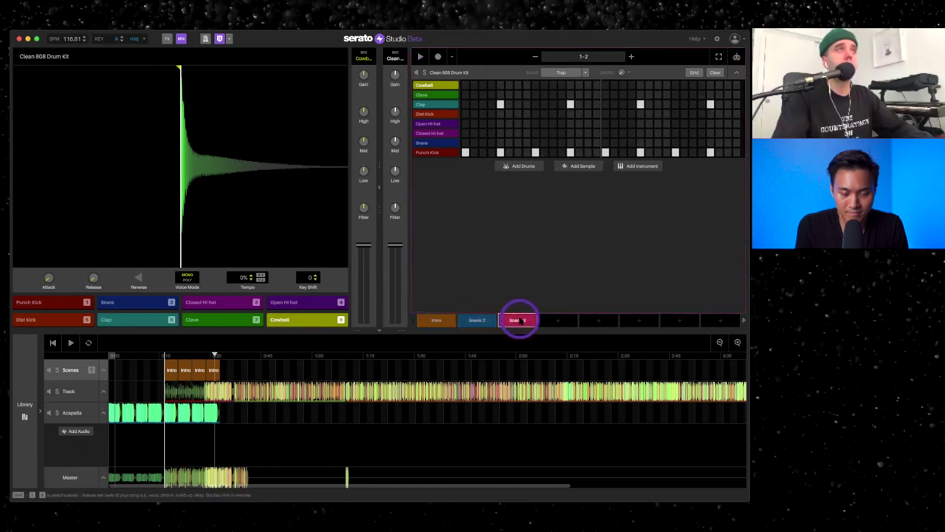
{"action": "left_click", "coordinate": [580, 167]}
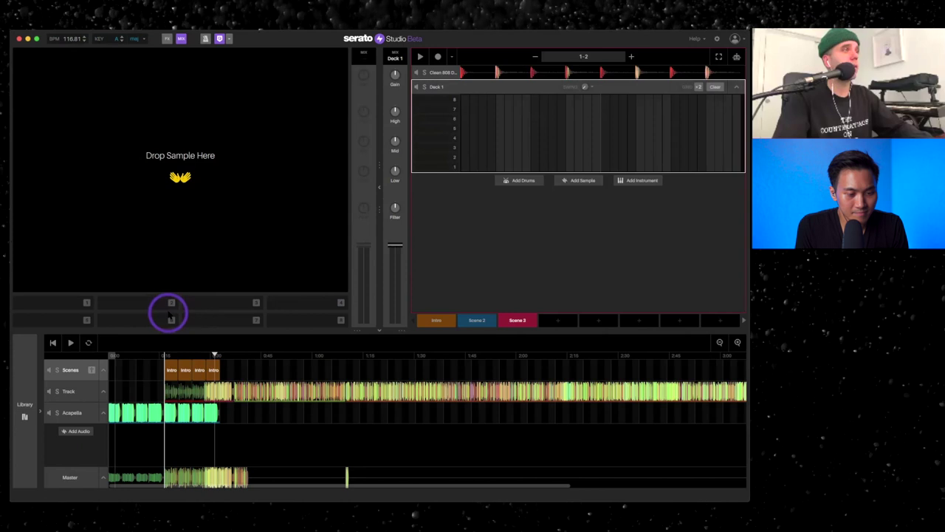
{"action": "left_click", "coordinate": [24, 407]}
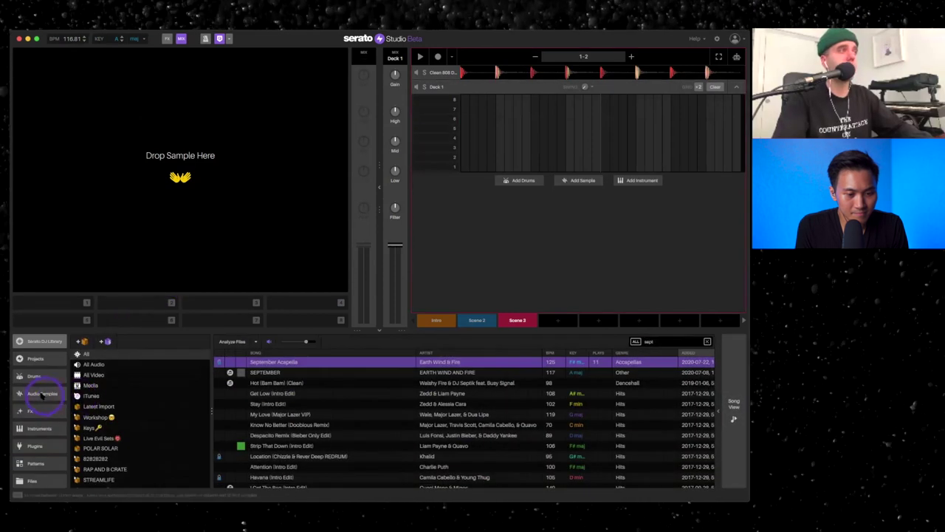
{"action": "left_click", "coordinate": [37, 394]}
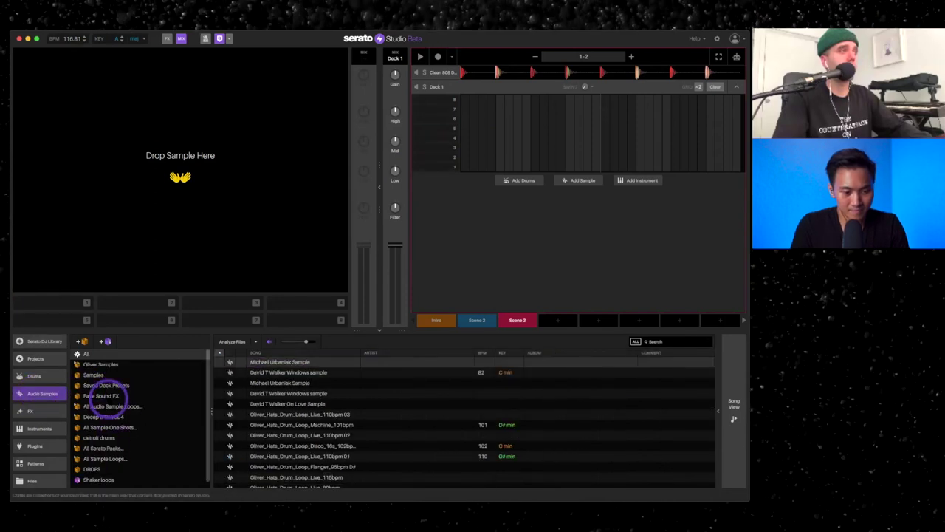
{"action": "left_click", "coordinate": [99, 479]}
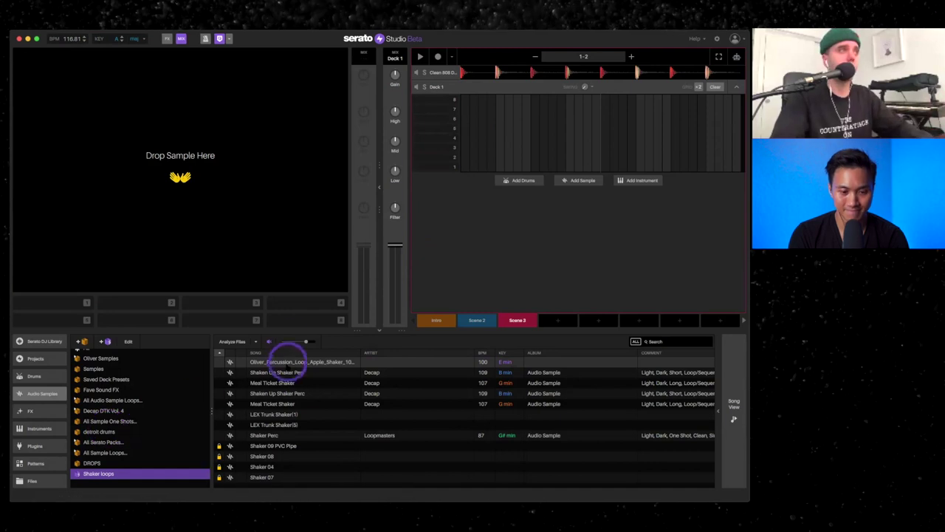
{"action": "left_click", "coordinate": [284, 362]}
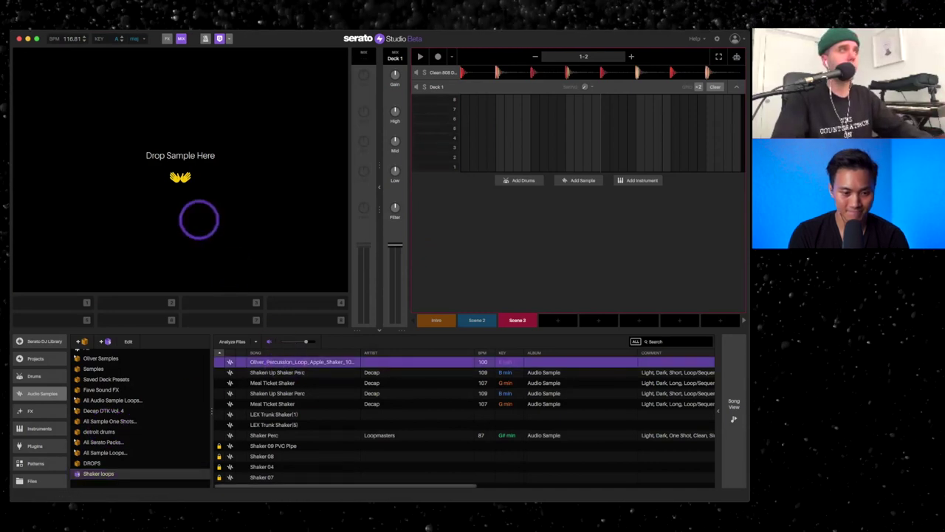
{"action": "left_click_drag", "start_coordinate": [274, 362], "coordinate": [218, 247]}
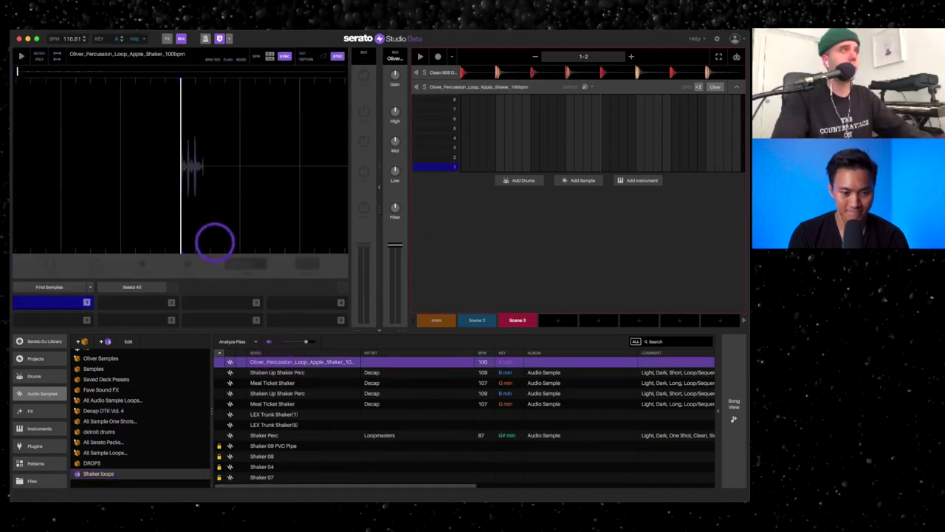
Step: Audition the shaker loop's cue 1 and place it as one note spanning both bars of the third scene
{"action": "left_click", "coordinate": [87, 301]}
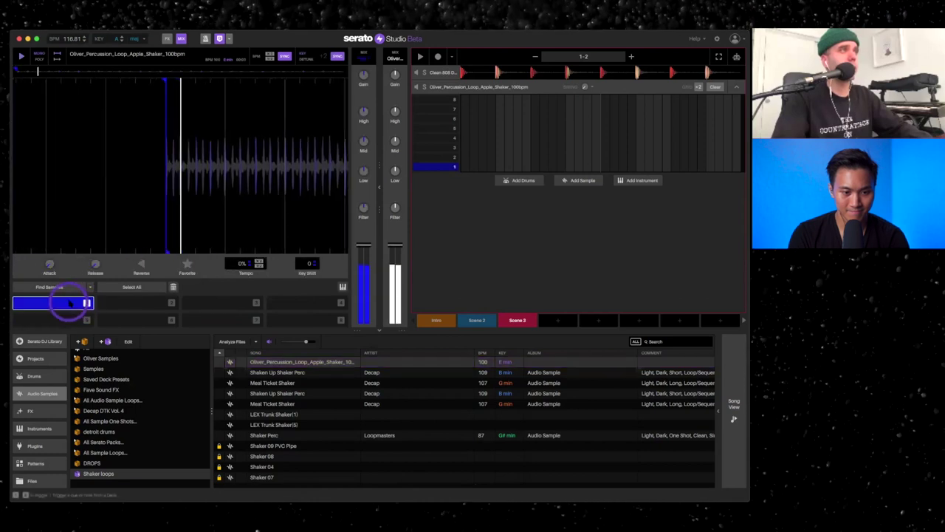
{"action": "left_click", "coordinate": [70, 302]}
{"action": "left_click", "coordinate": [463, 168]}
{"action": "key", "text": "space"}
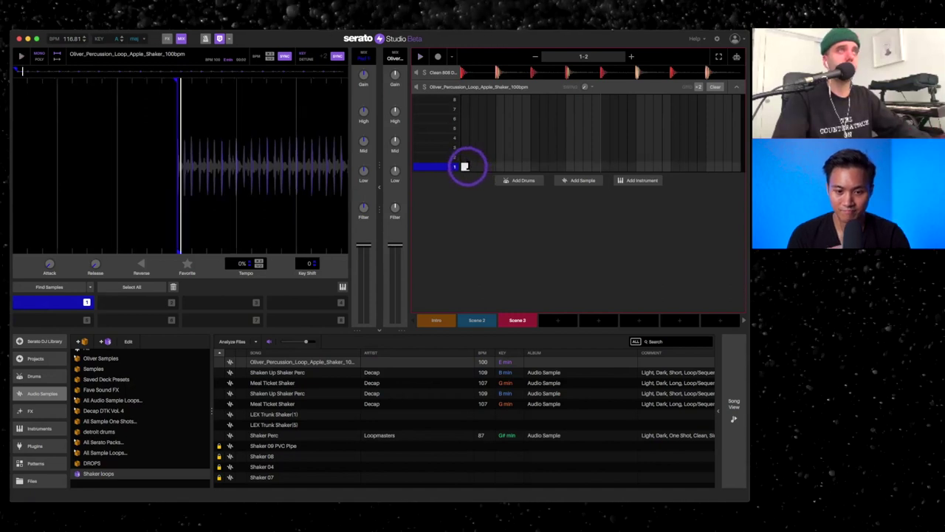
{"action": "left_click_drag", "start_coordinate": [464, 167], "coordinate": [740, 166]}
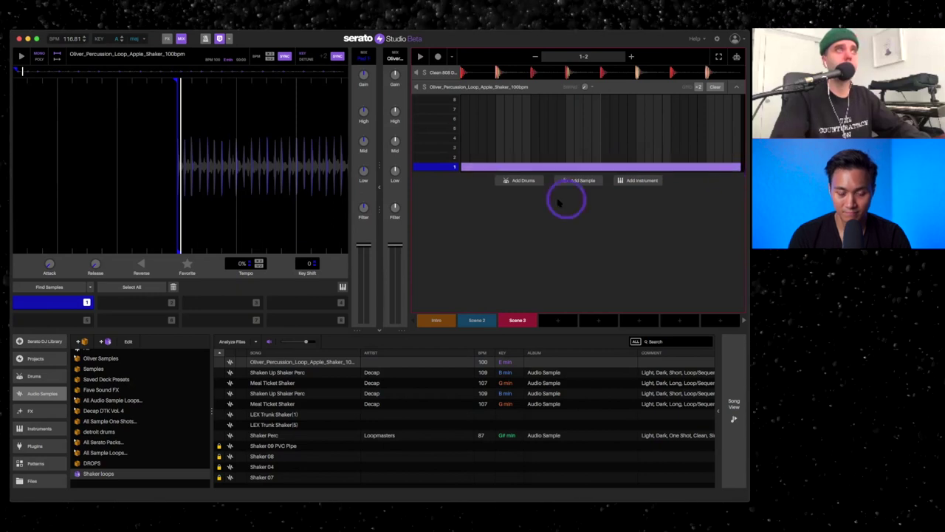
Step: Play the third scene with the shaker, turn off the loop's key sync and play the scene again
{"action": "key", "text": "space"}
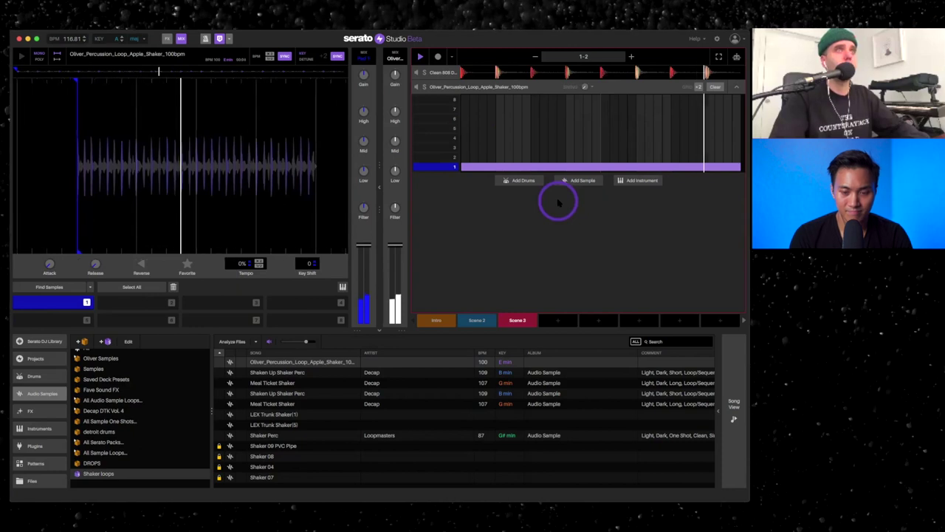
{"action": "key", "text": "space"}
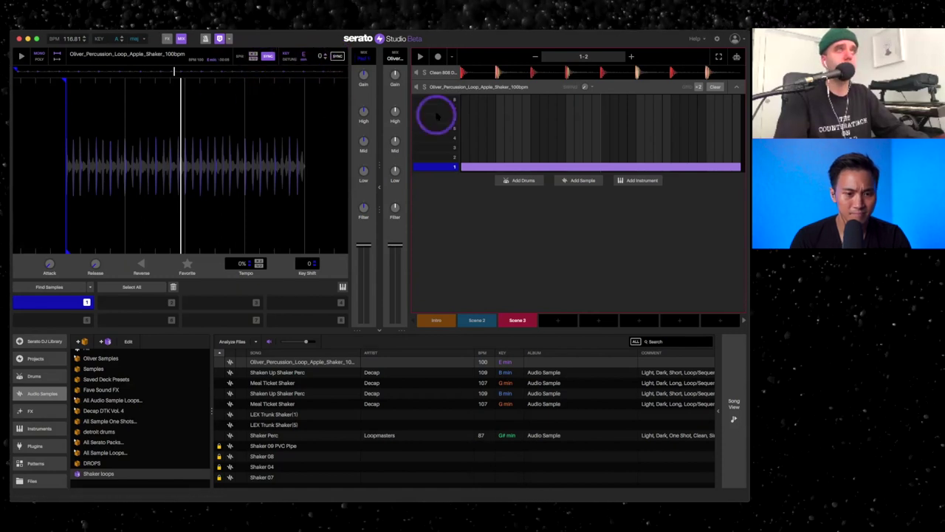
{"action": "key", "text": "space"}
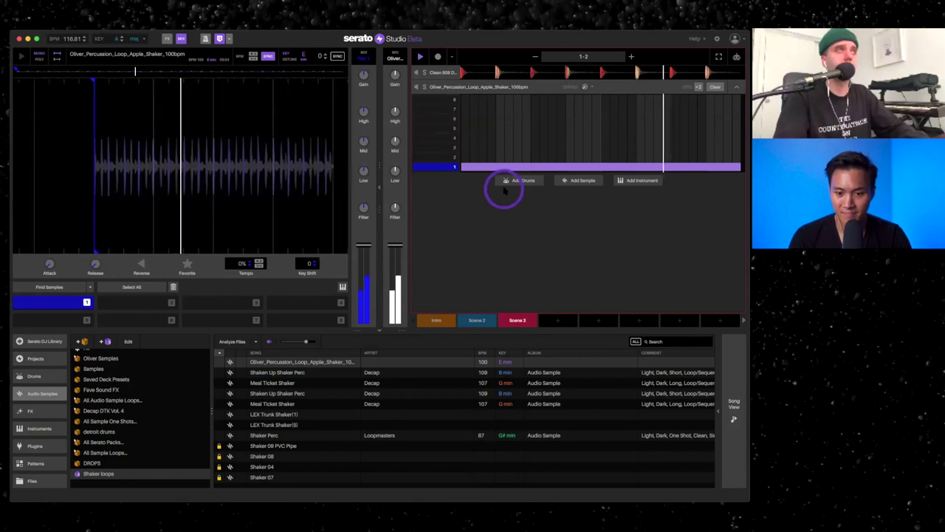
{"action": "key", "text": "space"}
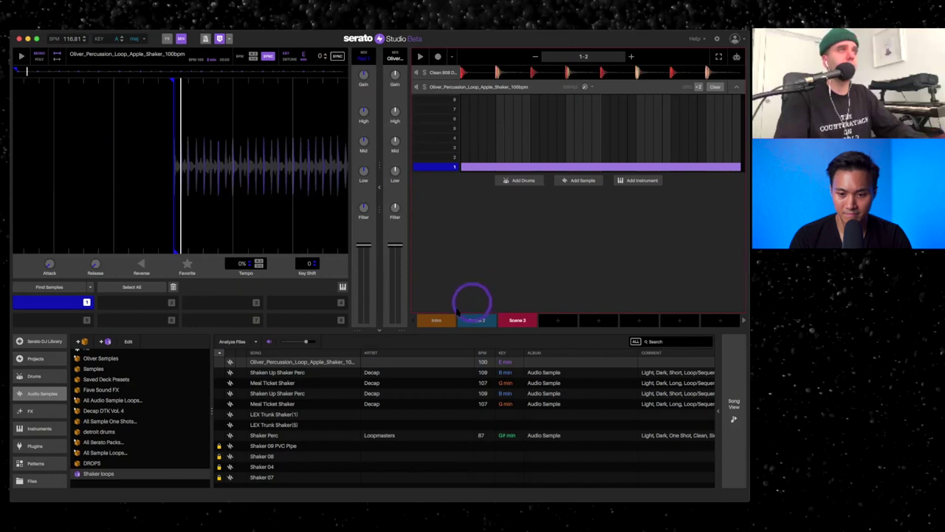
Step: Compare the second and third scenes, and rename the third scene as Shaker
{"action": "left_click", "coordinate": [475, 320]}
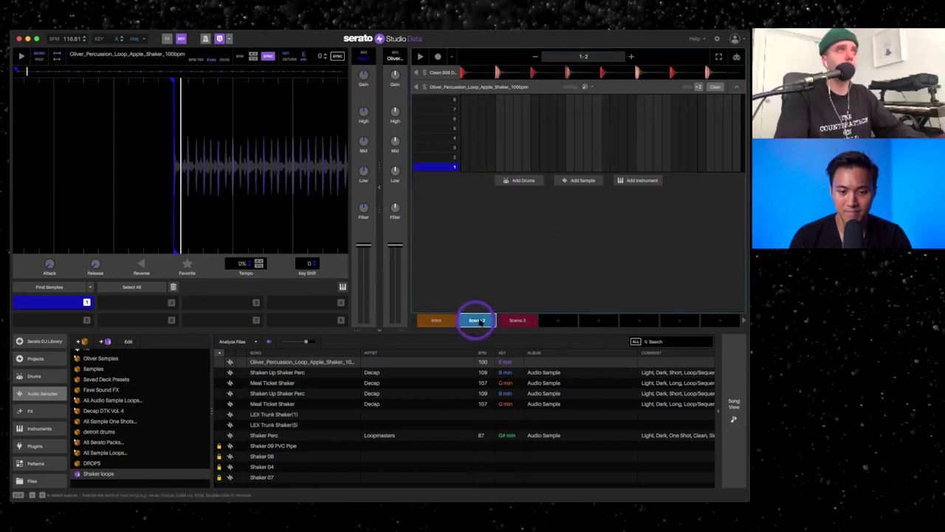
{"action": "left_click", "coordinate": [516, 320]}
{"action": "left_click", "coordinate": [518, 322]}
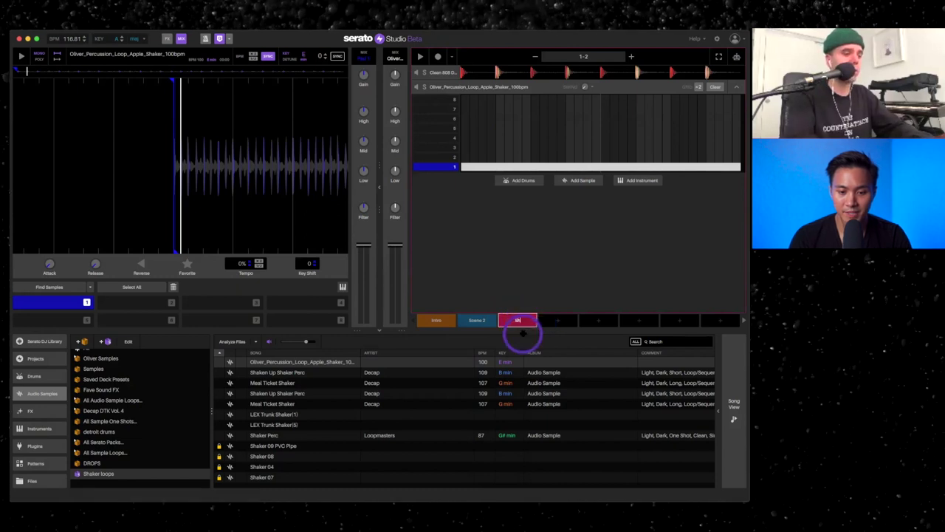
Step: Return to the song timeline and place Scene 2 on the Scenes track at about 0:35
{"action": "left_click", "coordinate": [729, 403]}
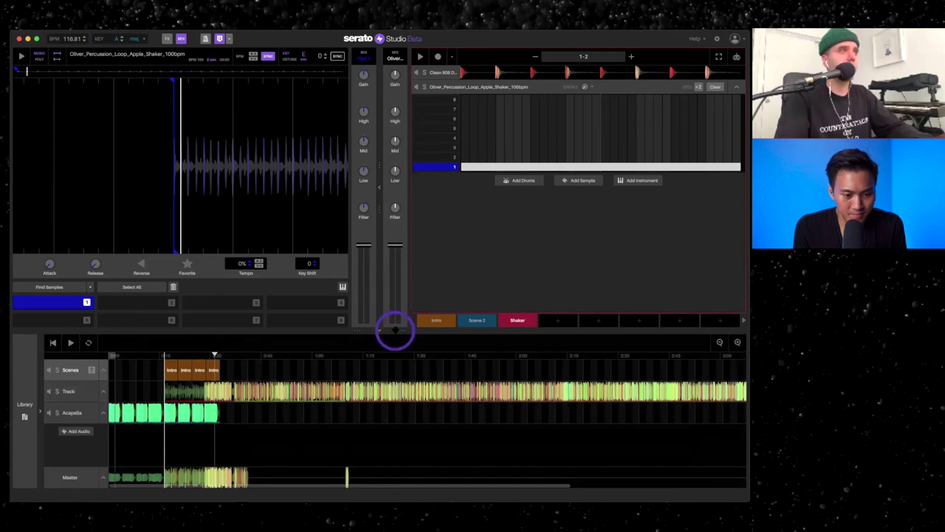
{"action": "left_click_drag", "start_coordinate": [474, 321], "coordinate": [169, 370]}
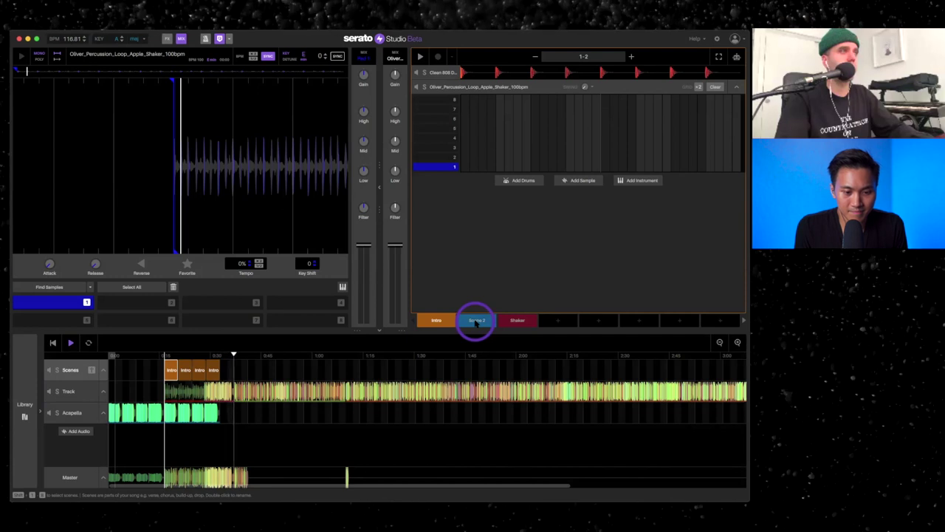
{"action": "left_click_drag", "start_coordinate": [477, 322], "coordinate": [242, 370]}
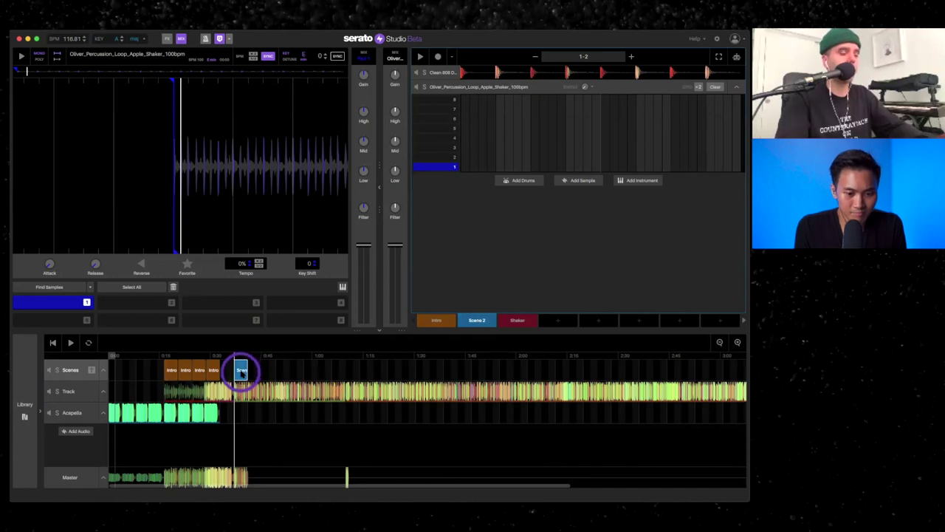
Step: Extend Scene 2 to six back-to-back clips on the Scenes track, ending at about 1:01, and play the song from the first one
{"action": "left_click_drag", "start_coordinate": [468, 316], "coordinate": [257, 364]}
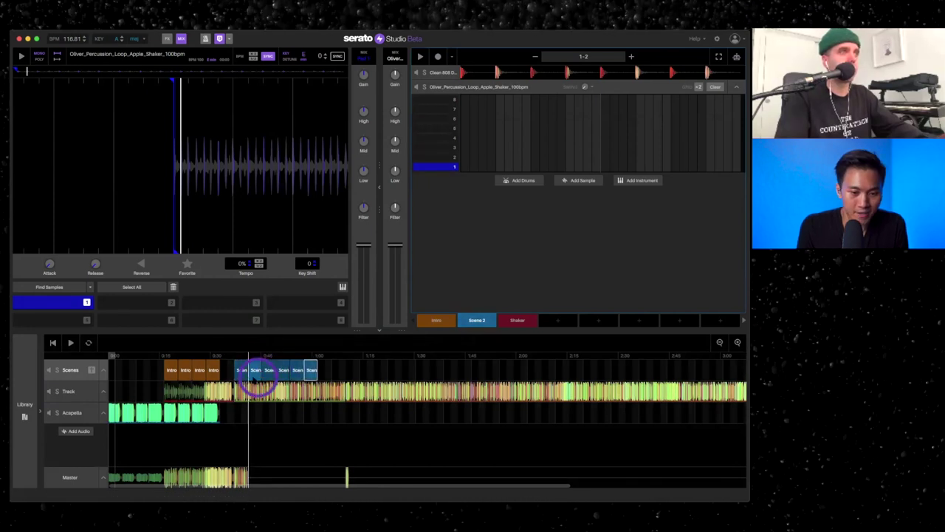
{"action": "left_click", "coordinate": [743, 322]}
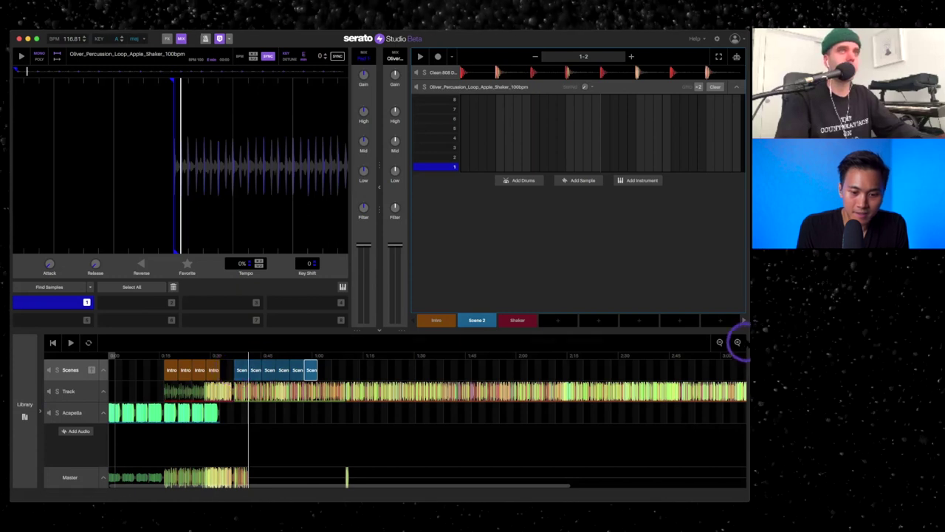
{"action": "left_click", "coordinate": [737, 342]}
{"action": "left_click", "coordinate": [179, 369]}
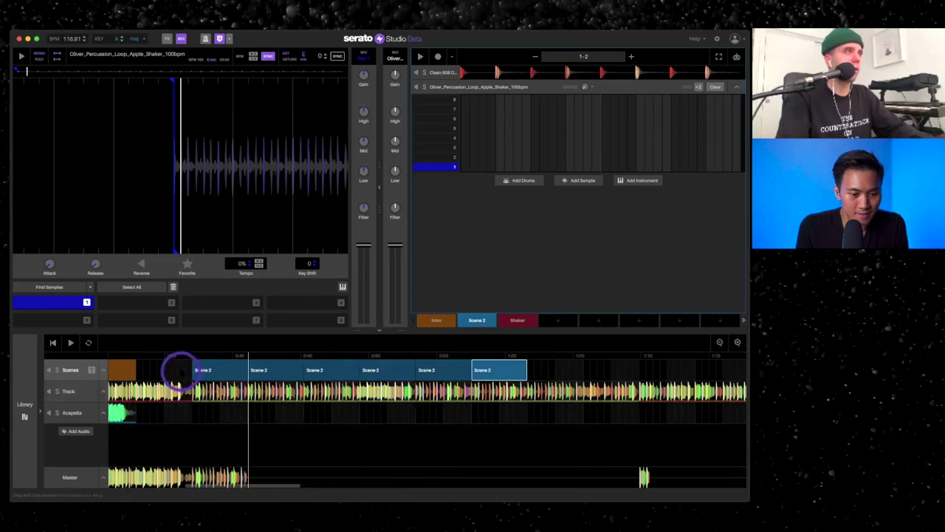
{"action": "key", "text": "space"}
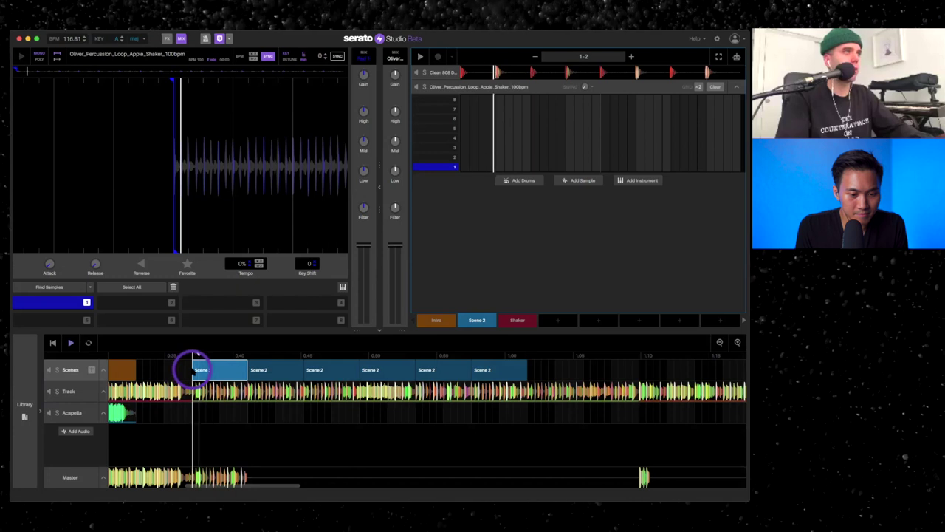
{"action": "left_click", "coordinate": [325, 379]}
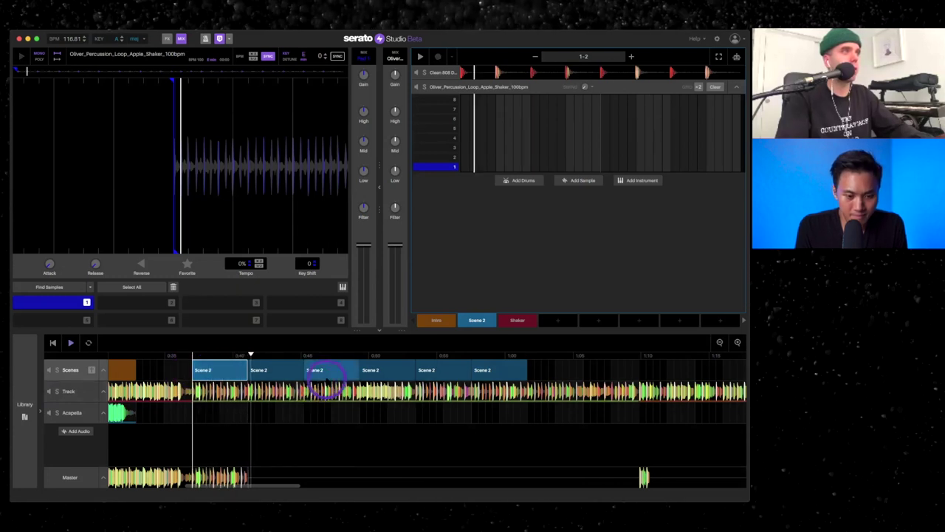
{"action": "left_click", "coordinate": [376, 382]}
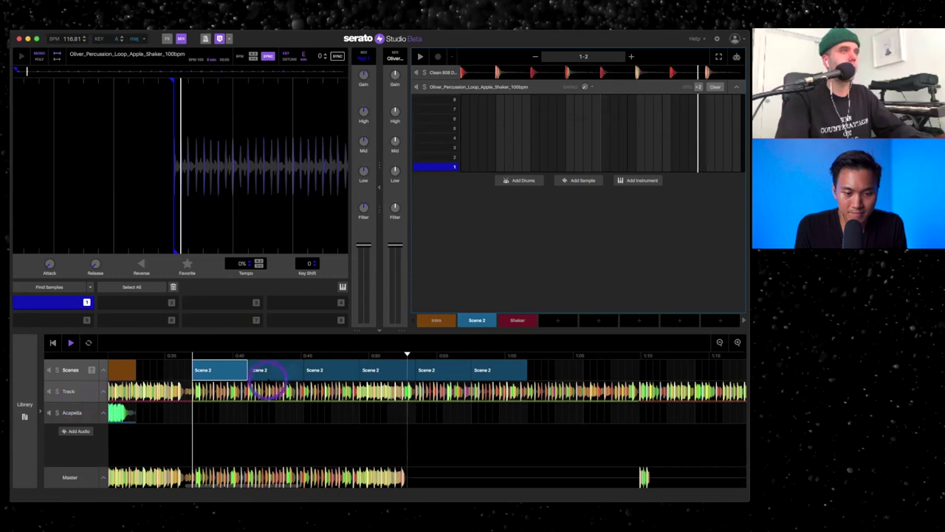
Step: Duplicate the last Scene 2 clip twice to make eight in a row, and play the song from the final copy
{"action": "left_click", "coordinate": [490, 373]}
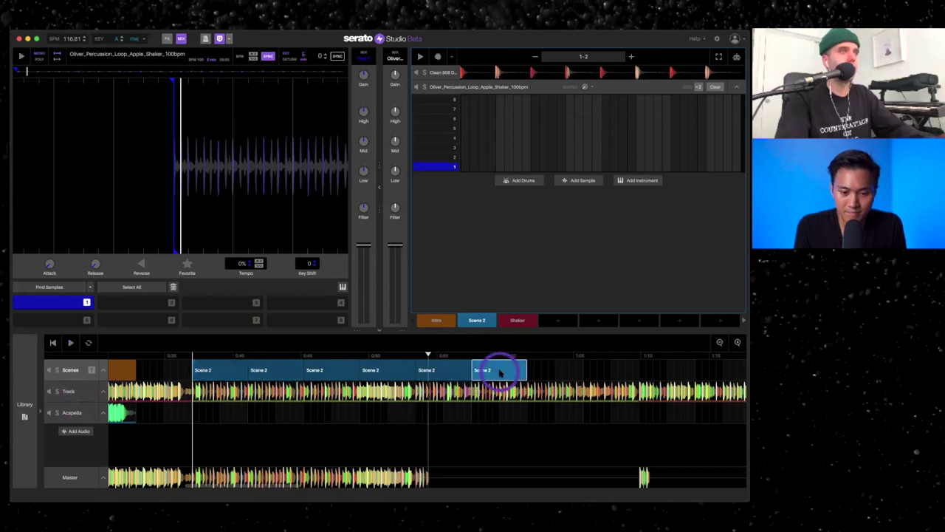
{"action": "key", "text": "super+d"}
{"action": "key", "text": "super+d"}
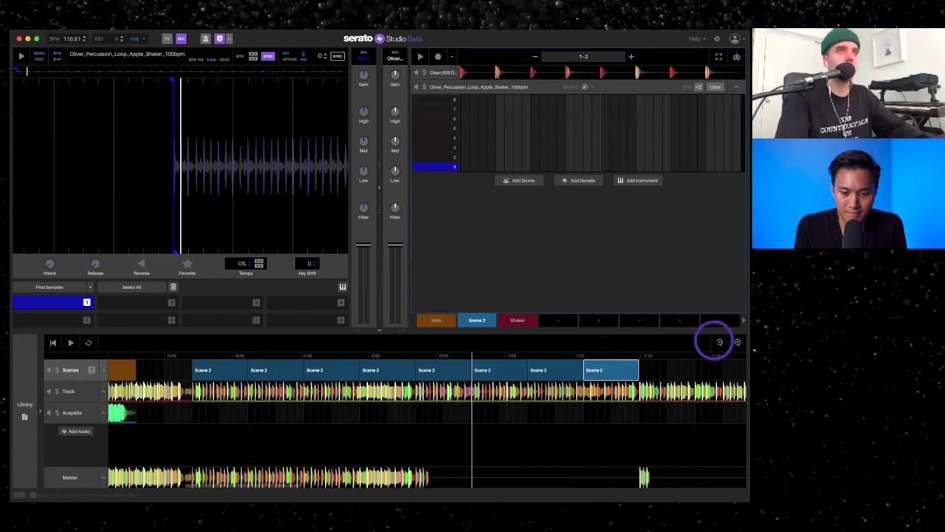
{"action": "left_click", "coordinate": [596, 373]}
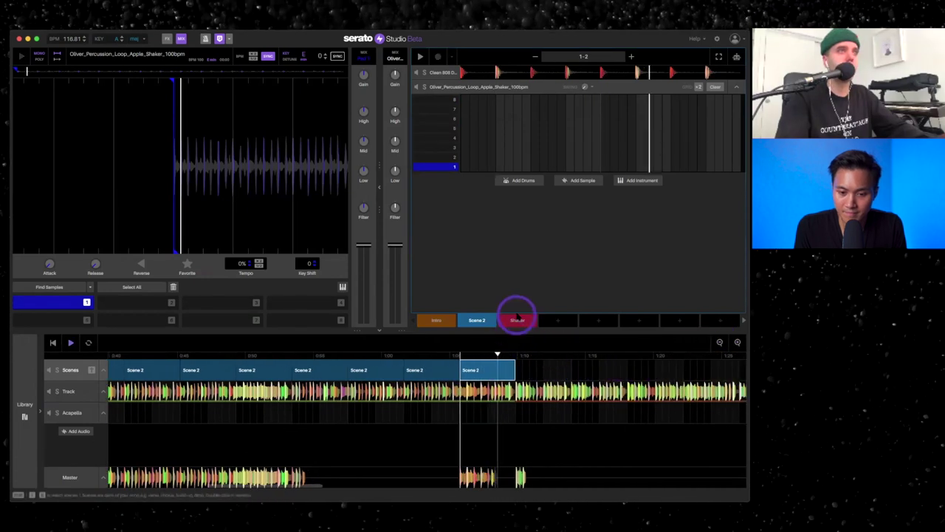
Step: Place the Shaker scene right after the Scene 2 block at about 1:10 and repeat it to eight clips while the song plays
{"action": "left_click_drag", "start_coordinate": [519, 321], "coordinate": [537, 367]}
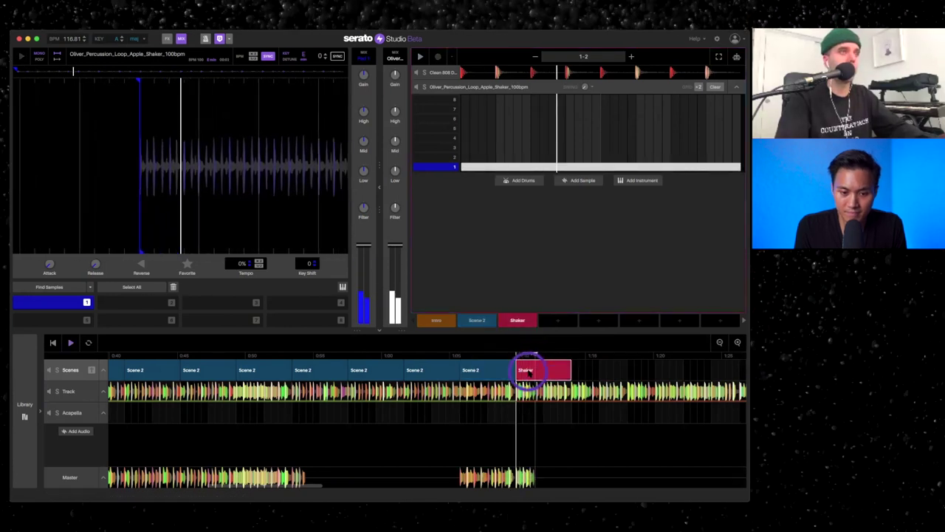
{"action": "key", "text": "super+d"}
{"action": "left_click", "coordinate": [591, 372]}
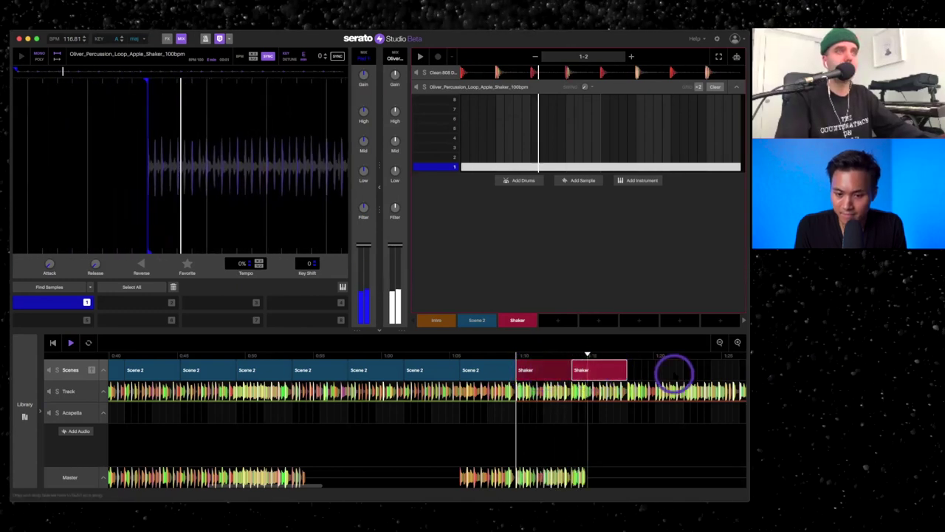
{"action": "scroll", "coordinate": [626, 371], "scroll_direction": "right", "scroll_amount": 3}
{"action": "key", "text": "super+d"}
{"action": "scroll", "coordinate": [664, 372], "scroll_direction": "right", "scroll_amount": 1}
{"action": "scroll", "coordinate": [674, 375], "scroll_direction": "right", "scroll_amount": 4}
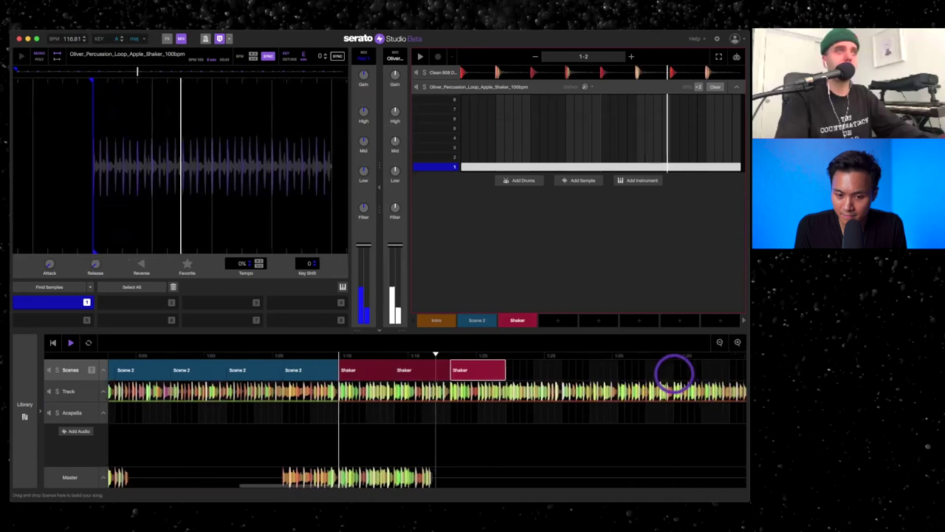
{"action": "key", "text": "super+d"}
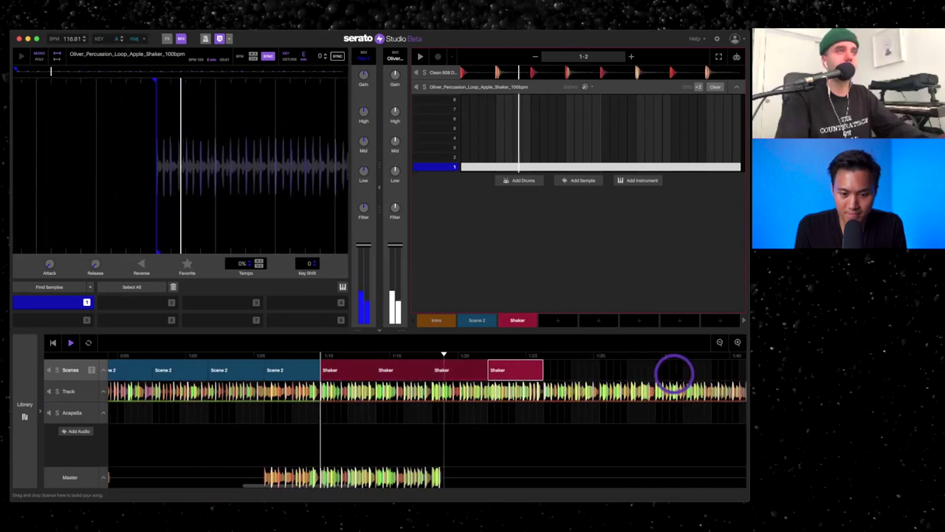
{"action": "scroll", "coordinate": [674, 375], "scroll_direction": "right", "scroll_amount": 1}
{"action": "left_click", "coordinate": [719, 341]}
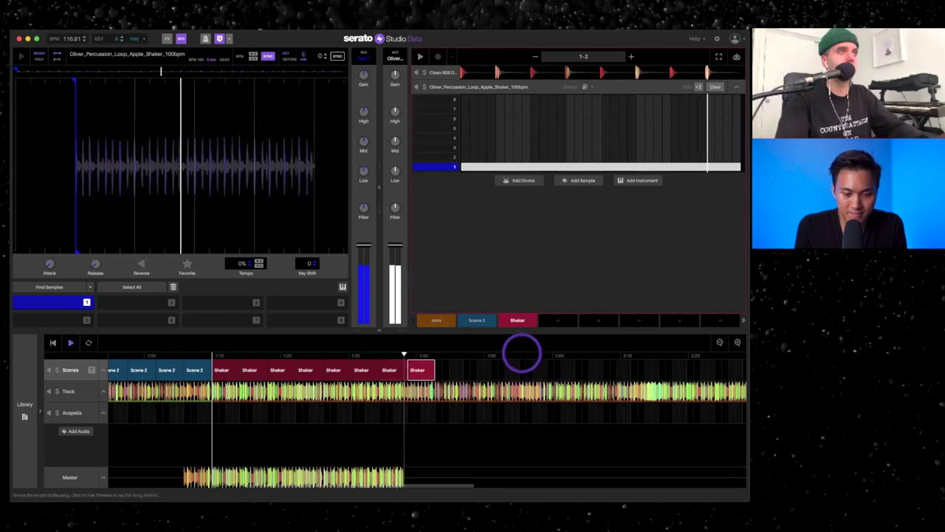
Step: Add eight Scene 2 clips from about 1:42, followed by eight Shaker clips from about 2:15
{"action": "left_click", "coordinate": [476, 321]}
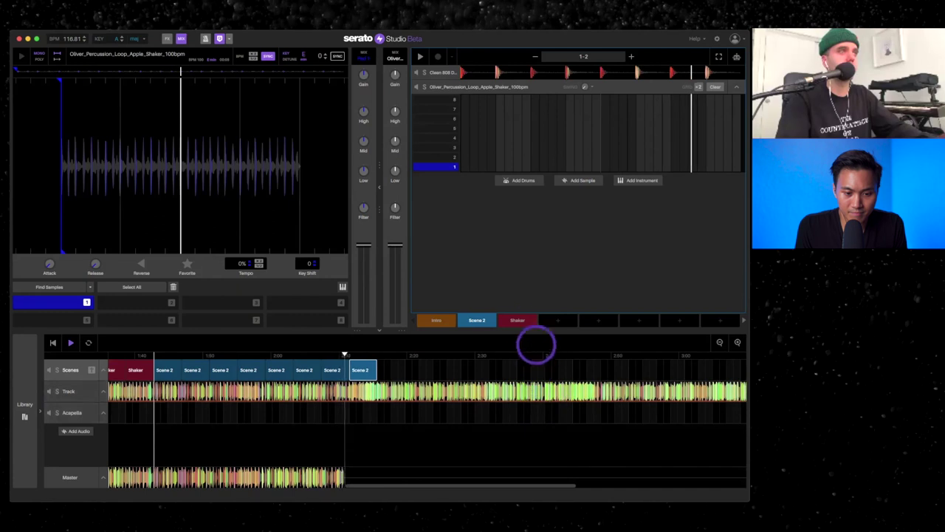
{"action": "left_click_drag", "start_coordinate": [521, 322], "coordinate": [399, 374]}
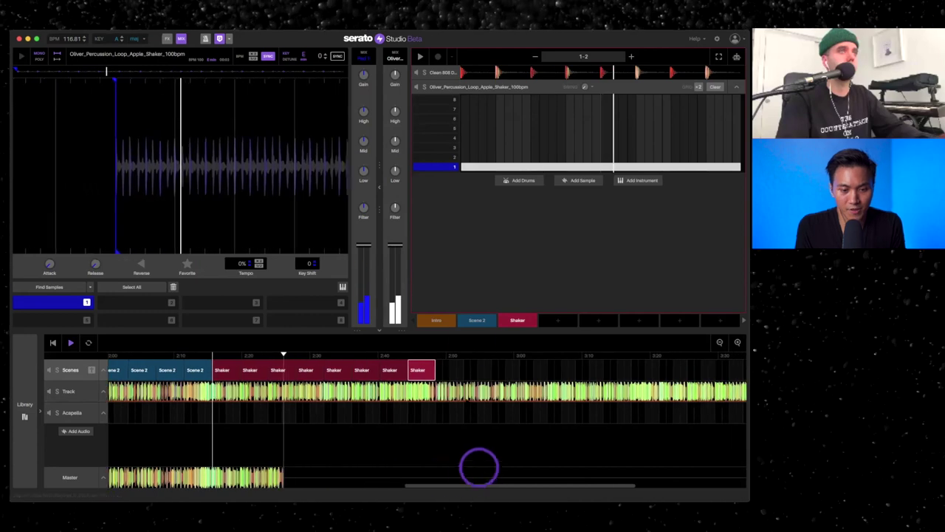
Step: Place Scene 2 after the second Shaker block at about 2:47, stop playback and look over the whole arrangement
{"action": "left_click_drag", "start_coordinate": [474, 325], "coordinate": [450, 373]}
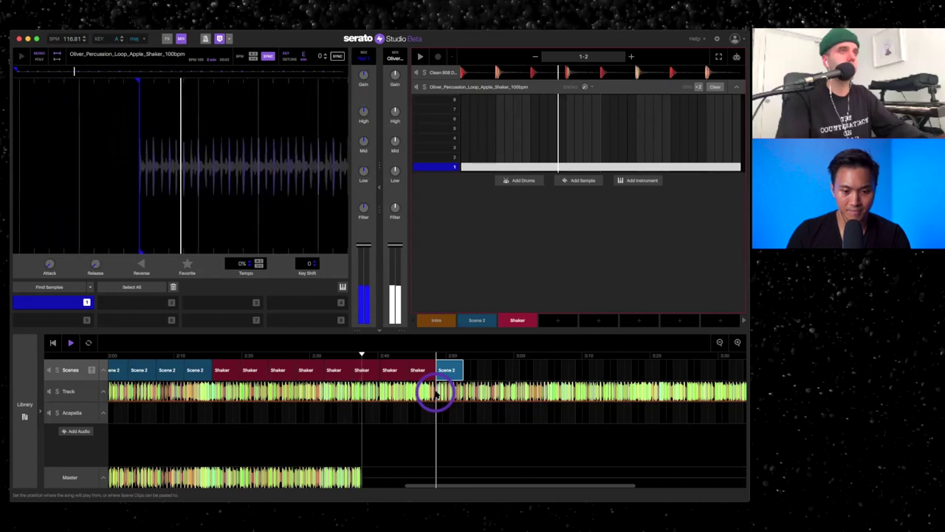
{"action": "key", "text": "space"}
{"action": "scroll", "coordinate": [436, 395], "scroll_direction": "left", "scroll_amount": 5}
{"action": "scroll", "coordinate": [436, 395], "scroll_direction": "left", "scroll_amount": 5}
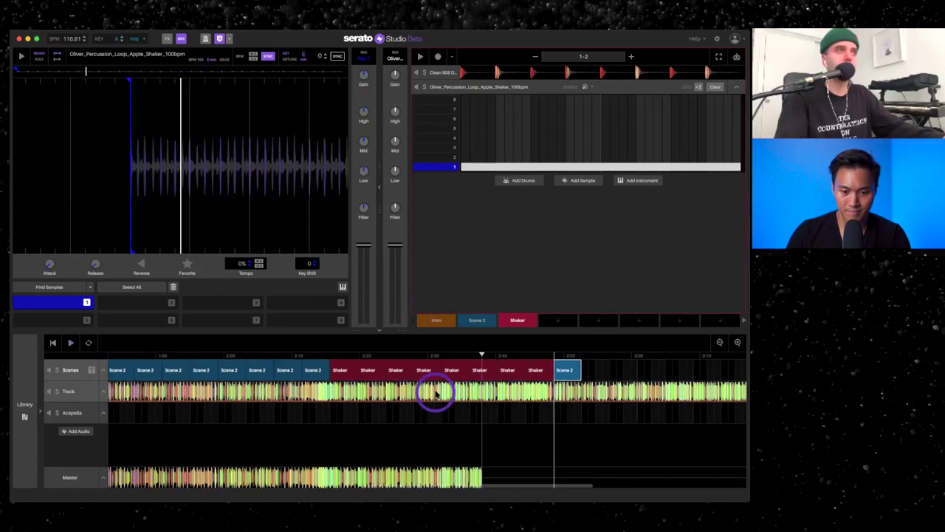
{"action": "scroll", "coordinate": [463, 394], "scroll_direction": "left", "scroll_amount": 5}
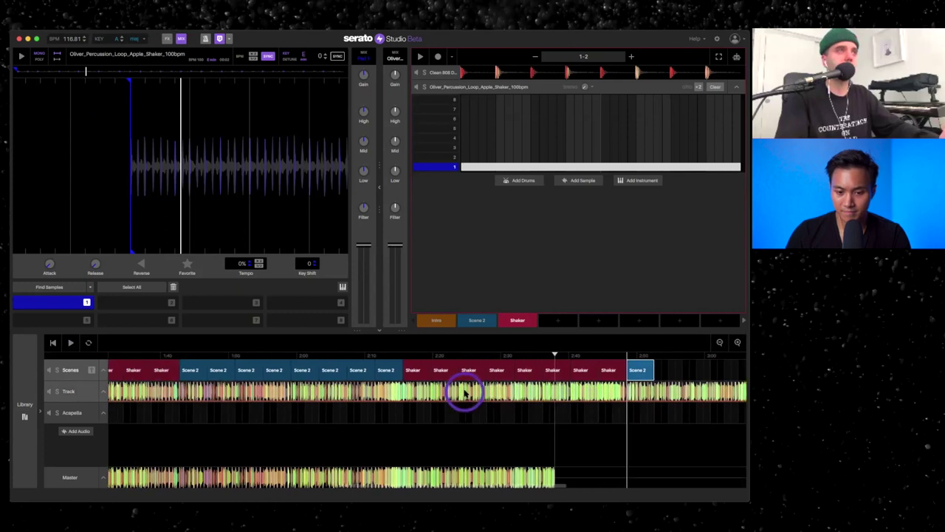
{"action": "left_click", "coordinate": [719, 342]}
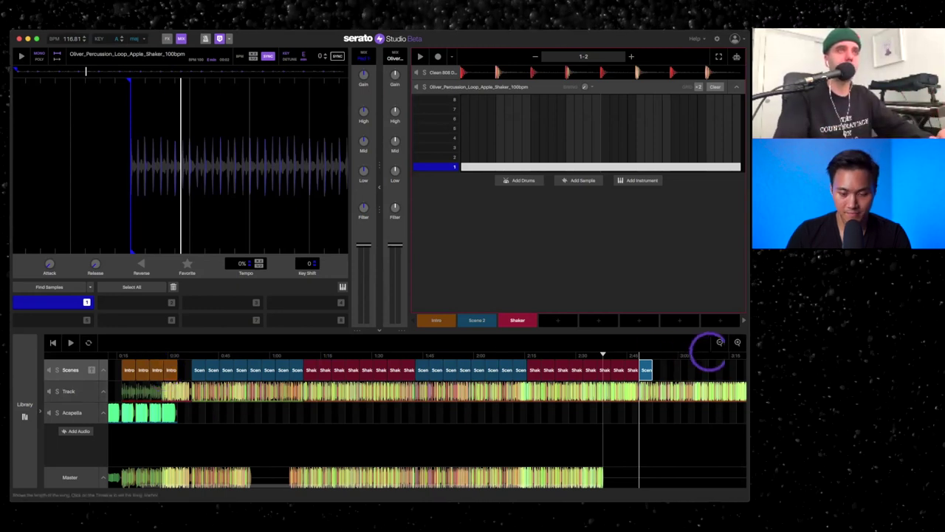
{"action": "left_click", "coordinate": [720, 342]}
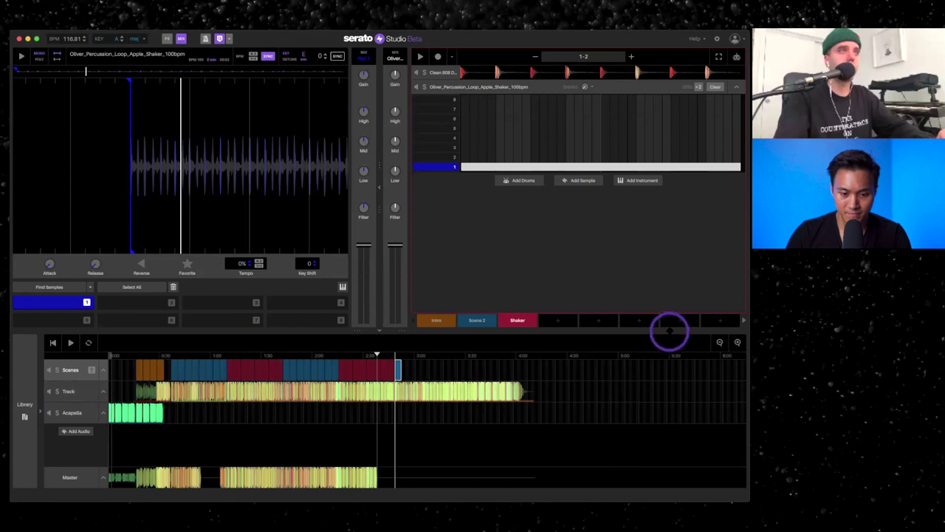
Step: Repeat the Scene 2 clip at about 2:47 until eight clips run to about 3:20
{"action": "left_click", "coordinate": [737, 342]}
{"action": "left_click", "coordinate": [737, 342]}
{"action": "left_click", "coordinate": [411, 370]}
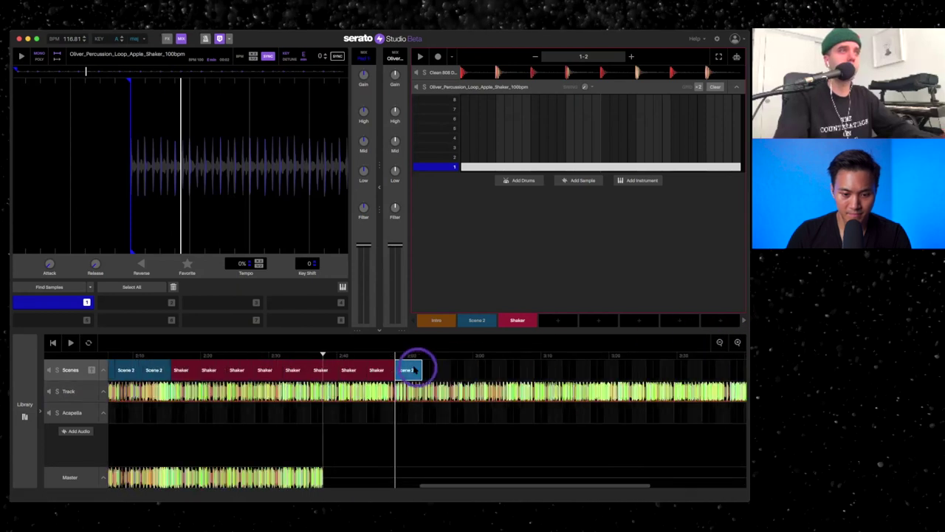
{"action": "left_click", "coordinate": [410, 370]}
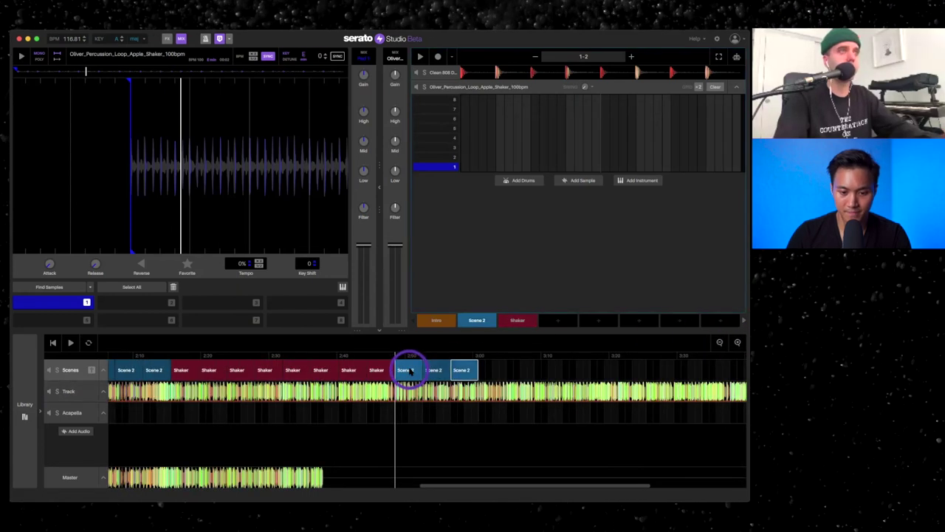
{"action": "left_click", "coordinate": [411, 370]}
{"action": "left_click", "coordinate": [492, 371]}
{"action": "left_click", "coordinate": [492, 371]}
{"action": "left_click", "coordinate": [493, 370]}
{"action": "left_click", "coordinate": [492, 370]}
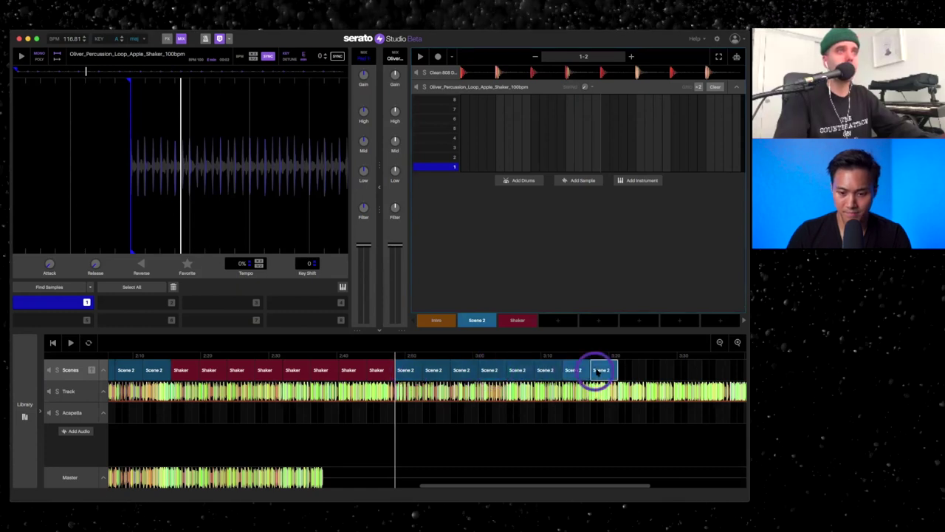
Step: Audition the track at about 3:20 and 3:04, and replace the last four Scene 2 clips with Shaker clips
{"action": "left_click", "coordinate": [619, 373]}
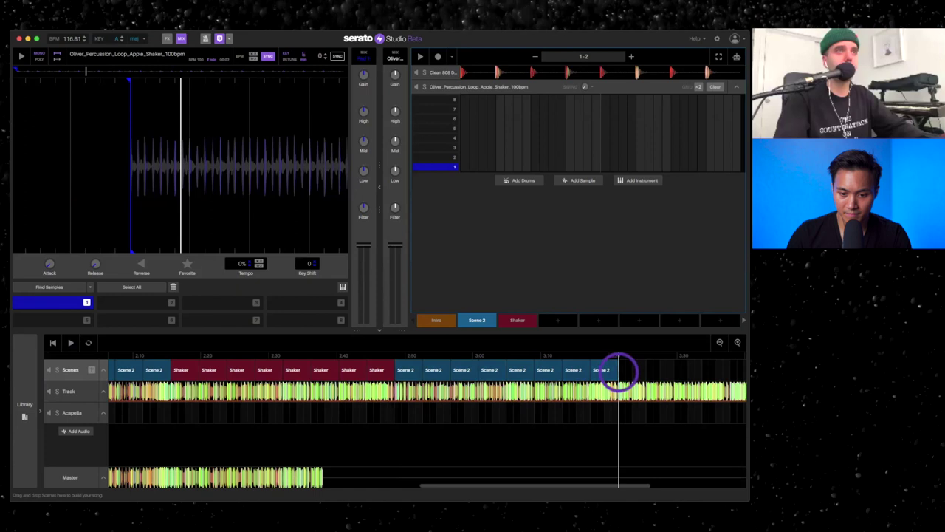
{"action": "left_click", "coordinate": [511, 373]}
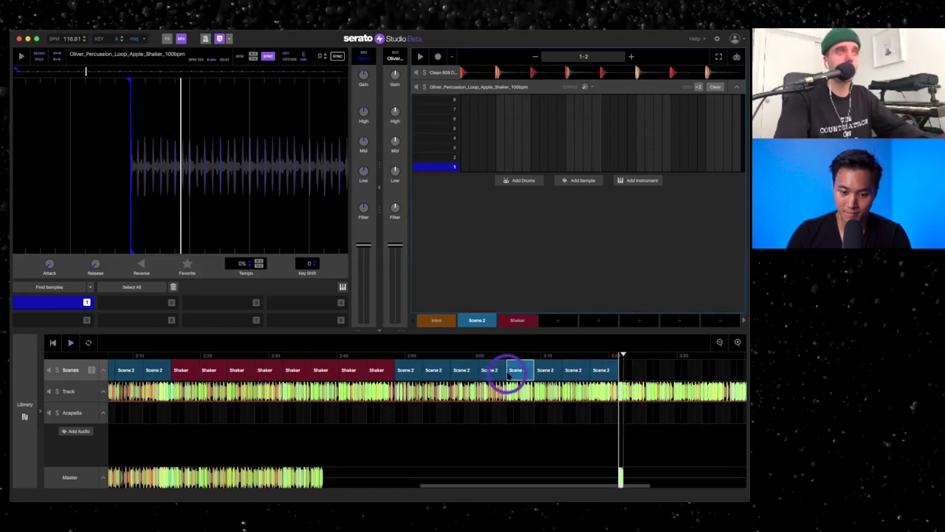
{"action": "left_click_drag", "start_coordinate": [507, 320], "coordinate": [521, 371]}
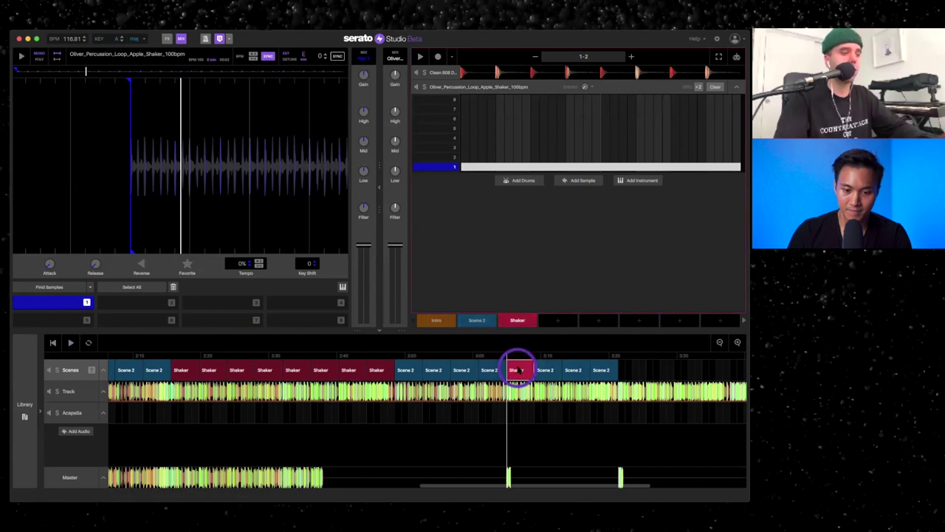
{"action": "scroll", "coordinate": [576, 371], "scroll_direction": "right", "scroll_amount": 5}
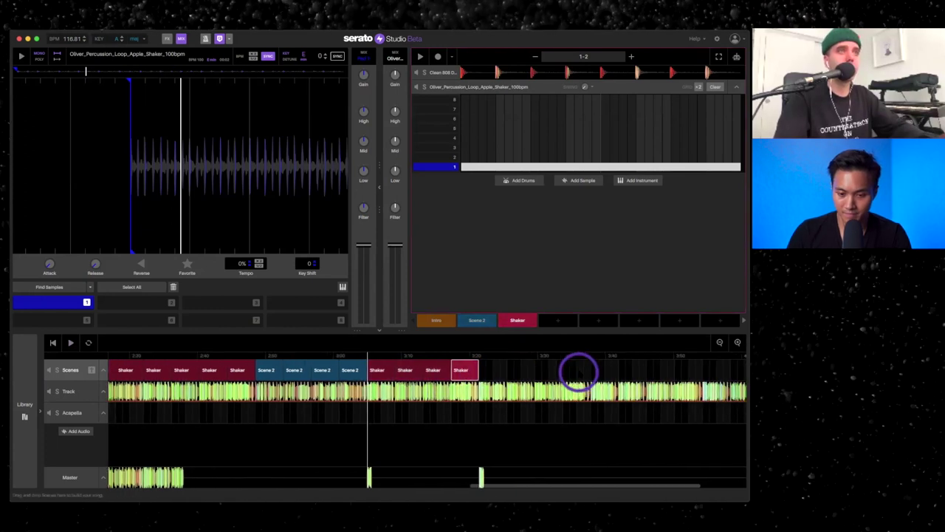
Step: Keep repeating the Shaker clips back to back up to the track's fade-out at about 4:05
{"action": "left_click", "coordinate": [579, 373]}
{"action": "left_click", "coordinate": [579, 372]}
{"action": "left_click", "coordinate": [579, 371]}
{"action": "left_click", "coordinate": [579, 372]}
{"action": "left_click", "coordinate": [579, 372]}
{"action": "left_click", "coordinate": [579, 372]}
{"action": "scroll", "coordinate": [582, 373], "scroll_direction": "right", "scroll_amount": 1}
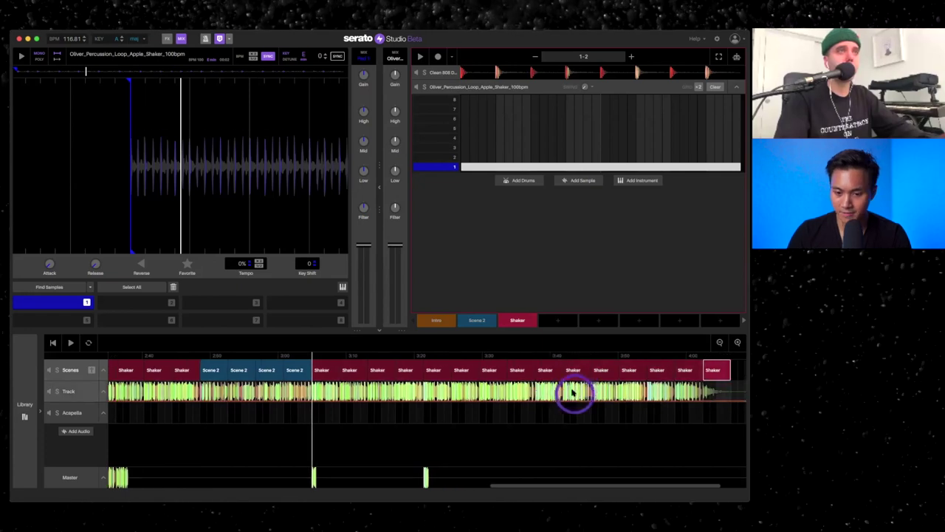
Step: Play the track from about 3:40 and add one final Shaker clip so the scenes reach the track's end
{"action": "left_click", "coordinate": [560, 390]}
{"action": "scroll", "coordinate": [560, 391], "scroll_direction": "right", "scroll_amount": 4}
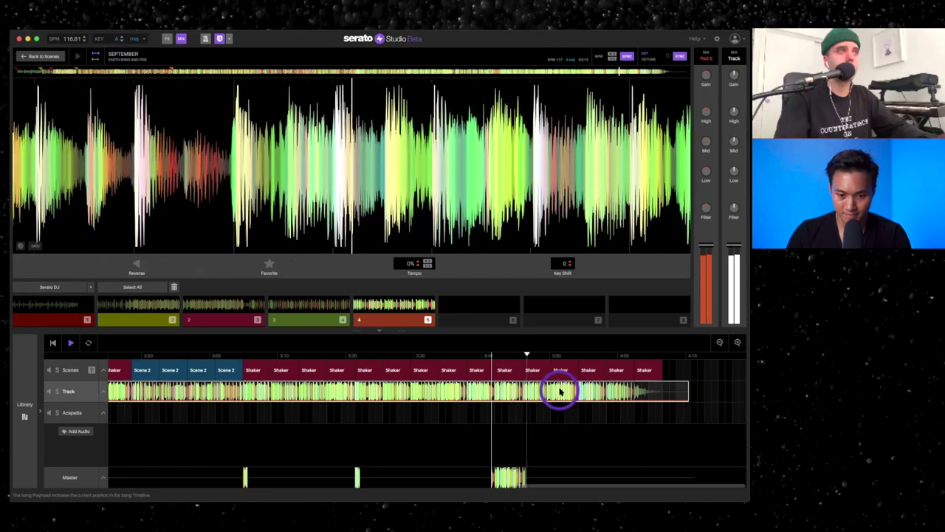
{"action": "left_click", "coordinate": [643, 370]}
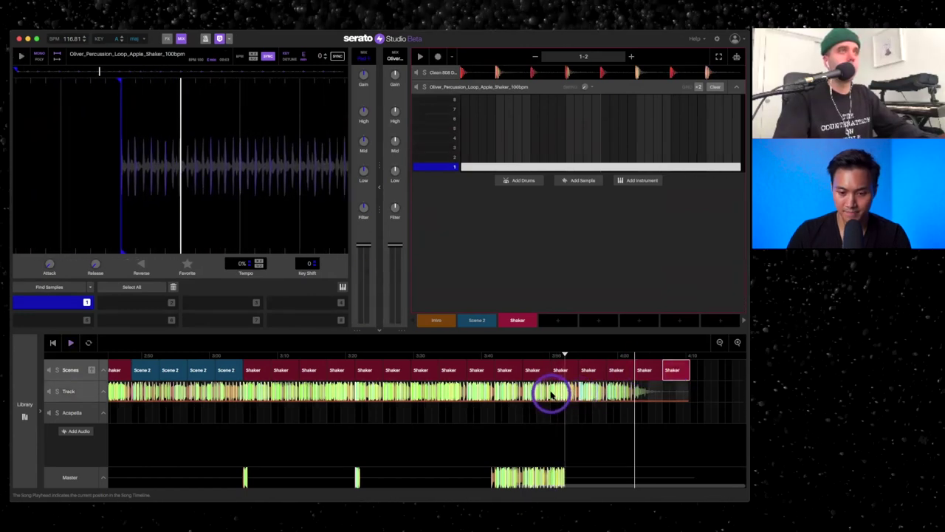
Step: Select the September clip on the Track deck, jump to its first cue point and turn on beatgrid editing
{"action": "left_click", "coordinate": [552, 395]}
{"action": "scroll", "coordinate": [562, 390], "scroll_direction": "left", "scroll_amount": 10}
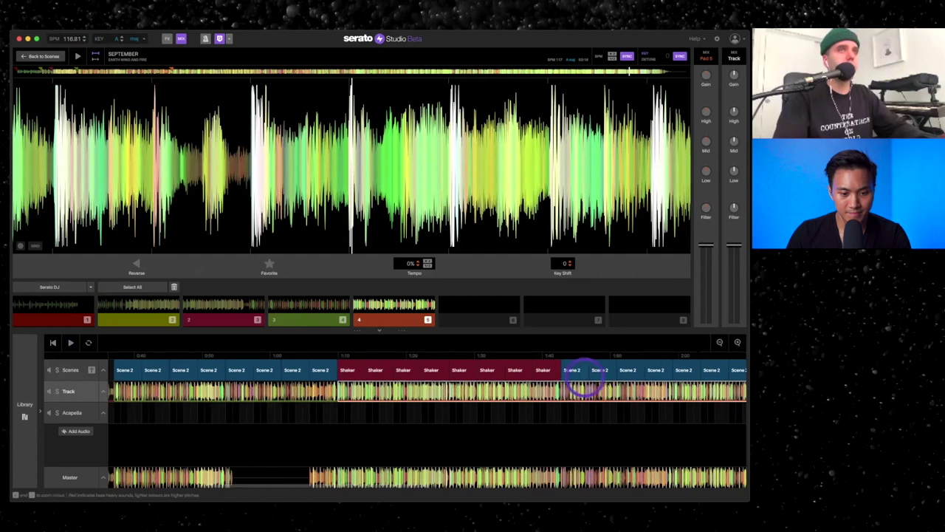
{"action": "left_click", "coordinate": [720, 341]}
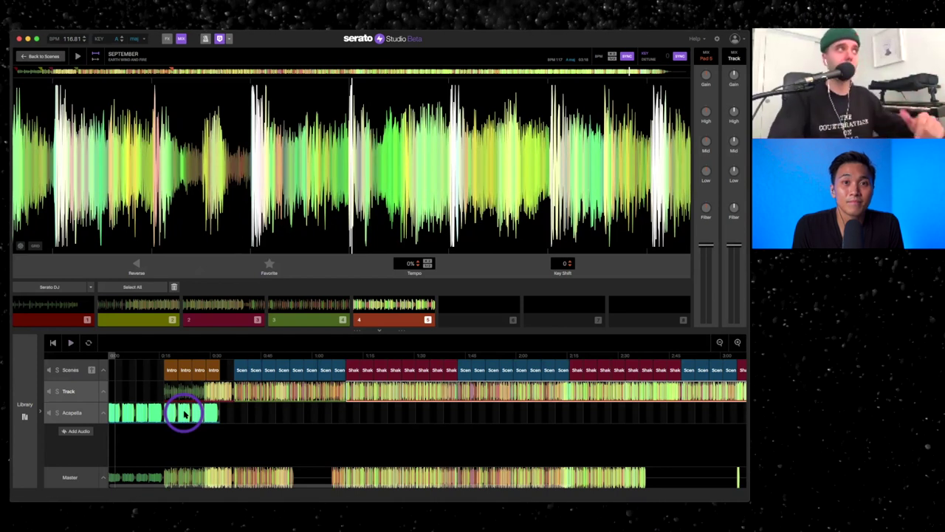
{"action": "left_click", "coordinate": [70, 314]}
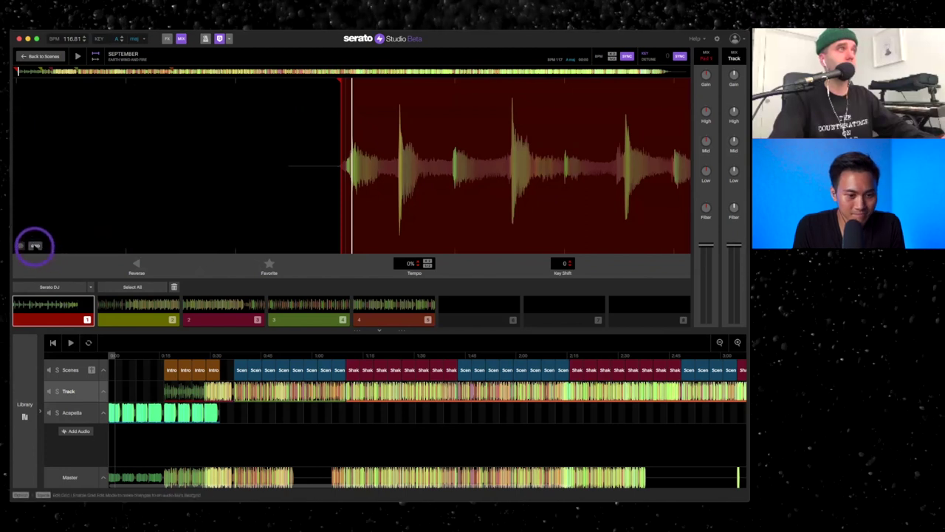
{"action": "left_click", "coordinate": [34, 245]}
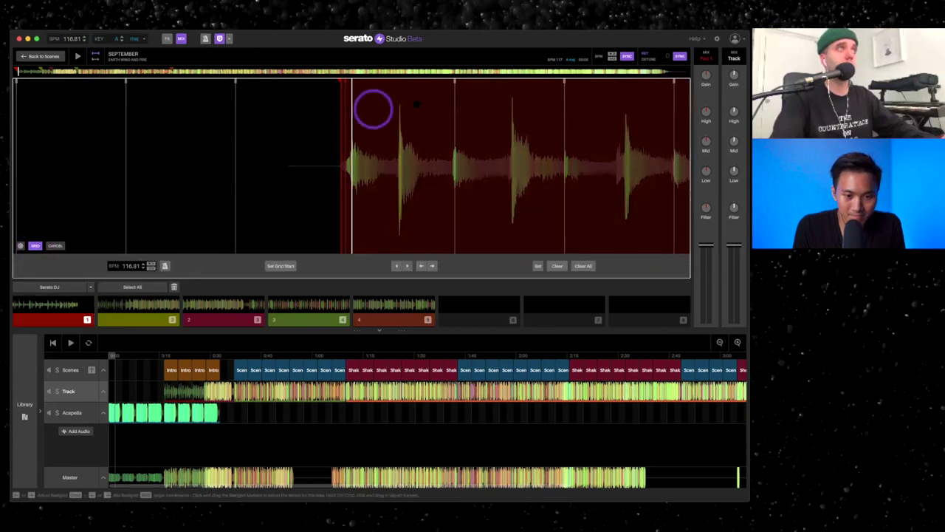
Step: Examine the beatgrid across the opening section of September and exit grid editing, discarding any changes
{"action": "scroll", "coordinate": [462, 120], "scroll_direction": "down", "scroll_amount": 2}
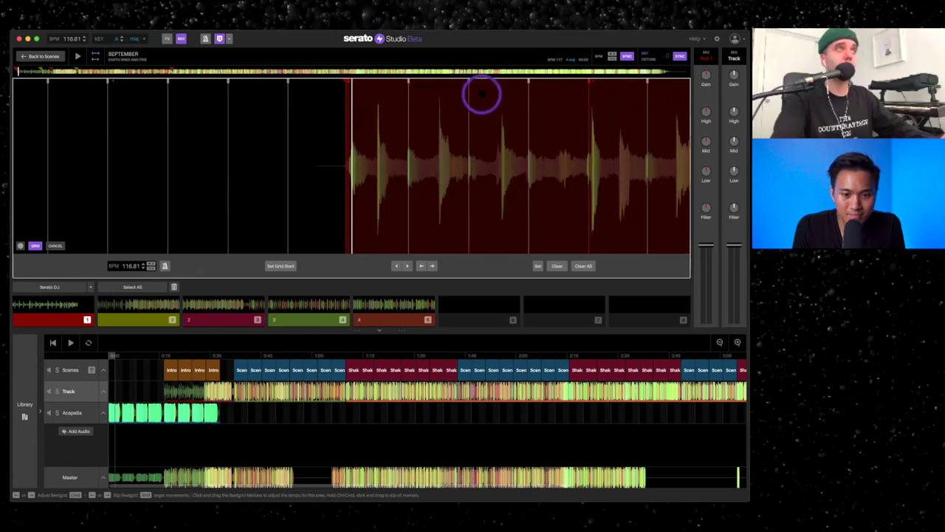
{"action": "left_click_drag", "start_coordinate": [562, 96], "coordinate": [551, 106]}
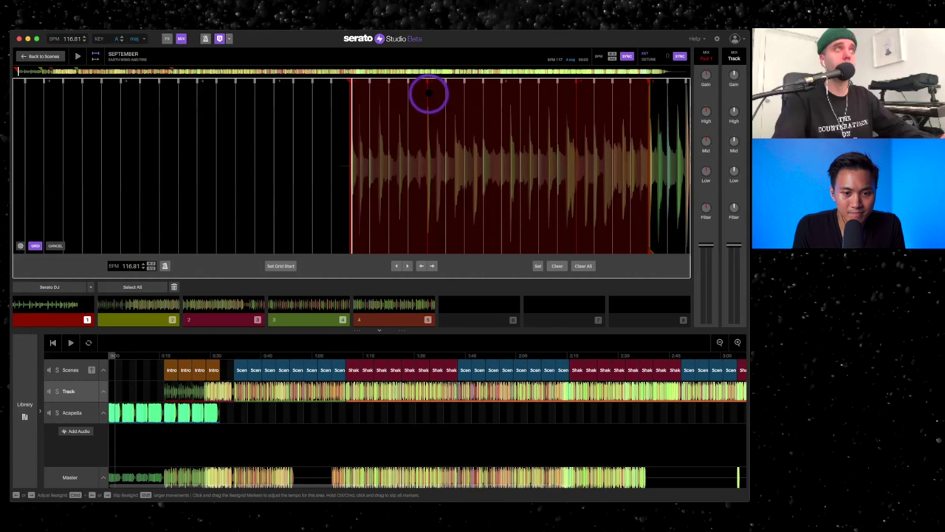
{"action": "left_click_drag", "start_coordinate": [582, 99], "coordinate": [583, 101]}
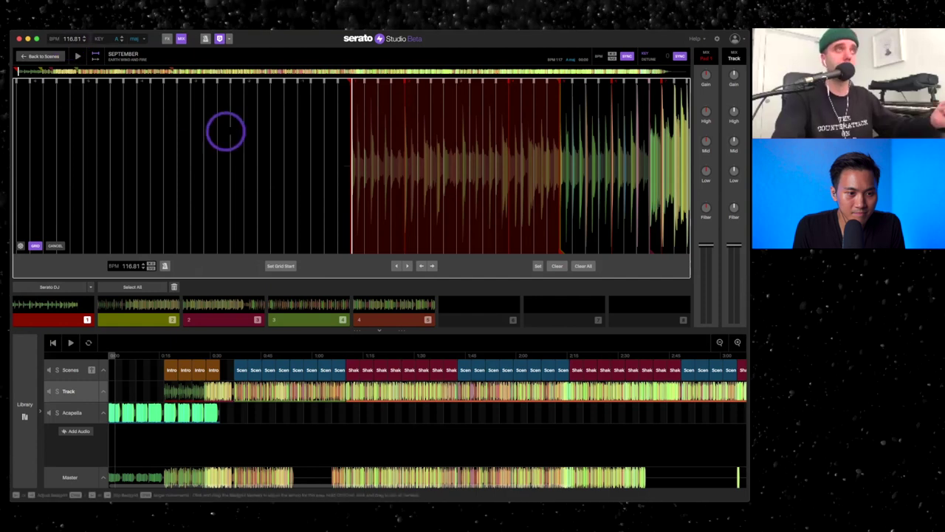
{"action": "scroll", "coordinate": [327, 184], "scroll_direction": "up", "scroll_amount": 2}
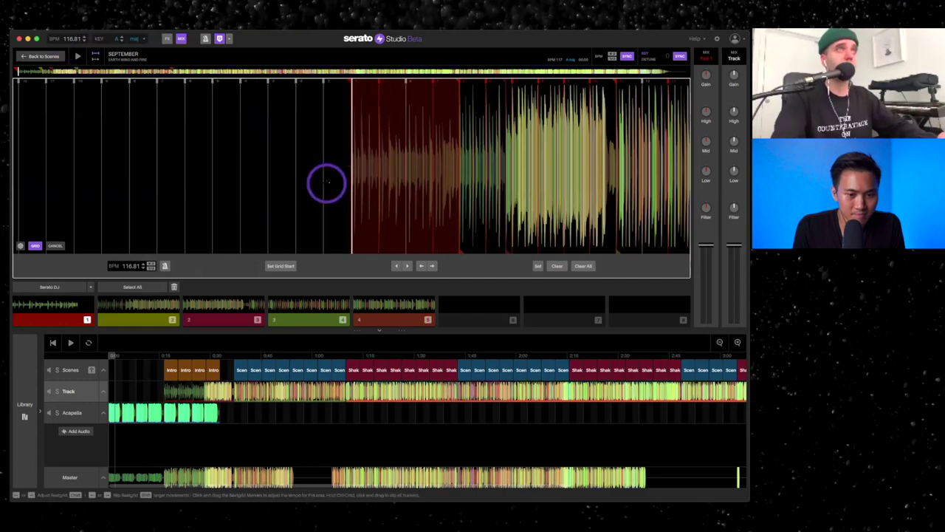
{"action": "scroll", "coordinate": [328, 184], "scroll_direction": "up", "scroll_amount": 1}
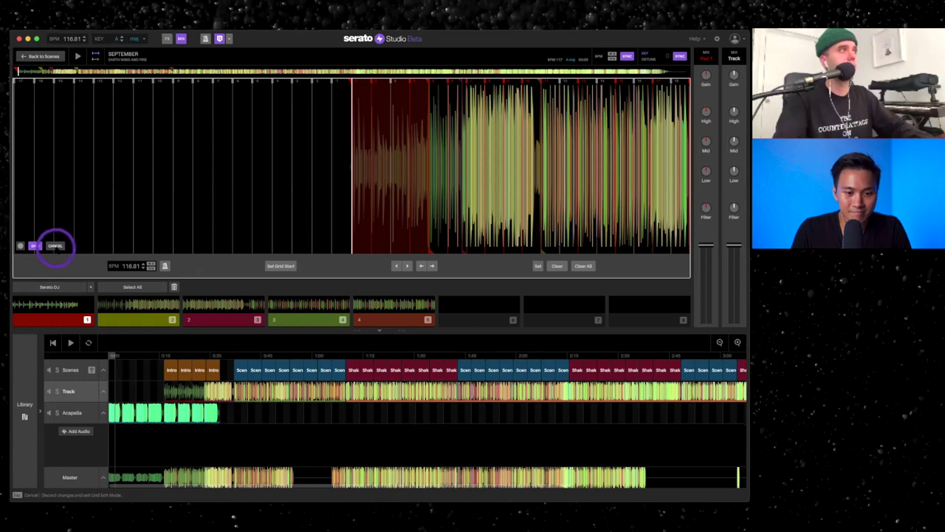
{"action": "left_click", "coordinate": [55, 246]}
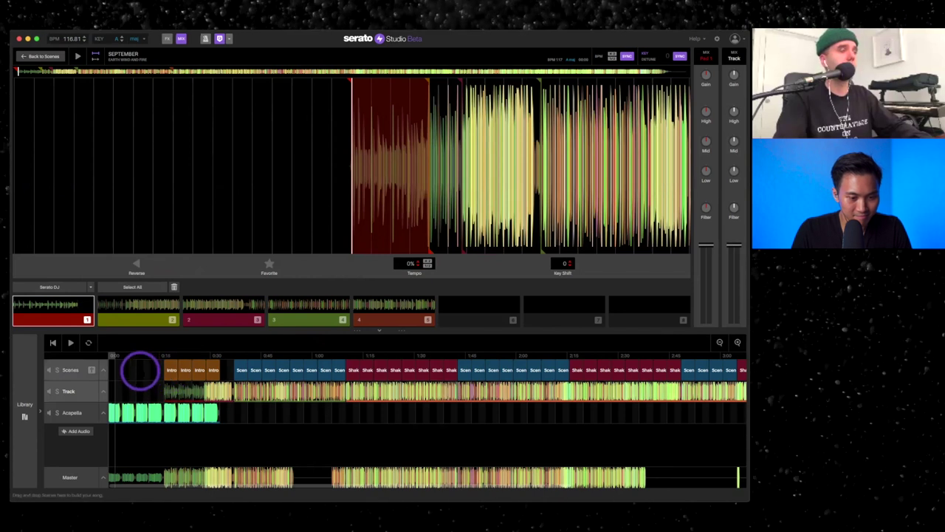
Step: Open the Clean 808 Drum Kit deck in the Shaker scene and list the drum content of the Core pack
{"action": "left_click", "coordinate": [72, 375]}
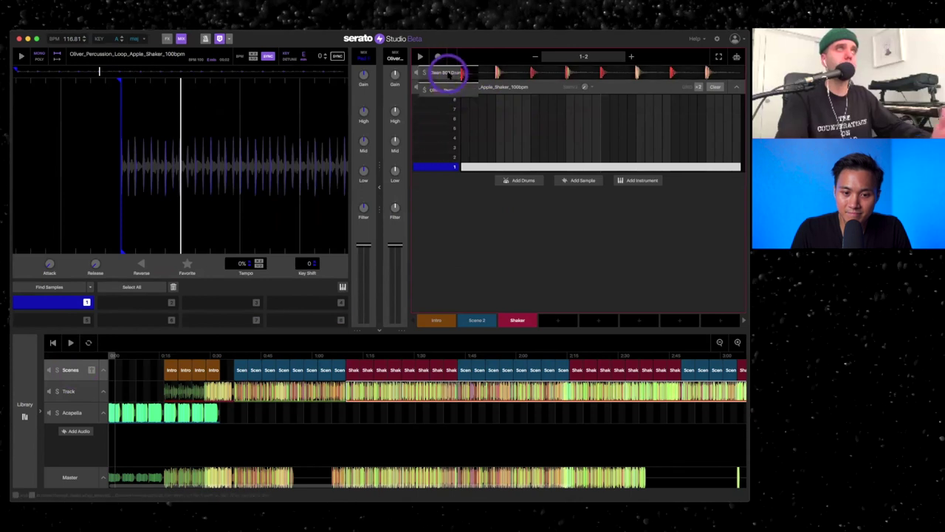
{"action": "left_click", "coordinate": [447, 74]}
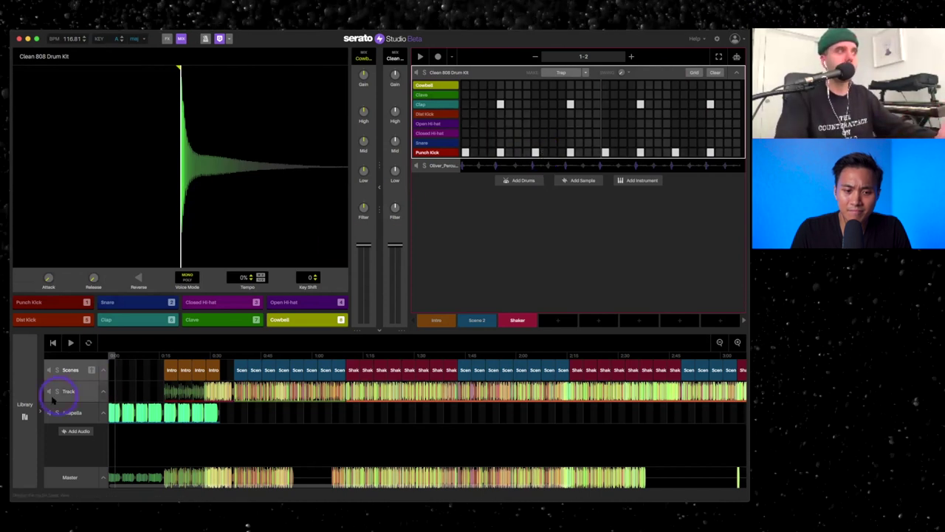
{"action": "left_click", "coordinate": [25, 406]}
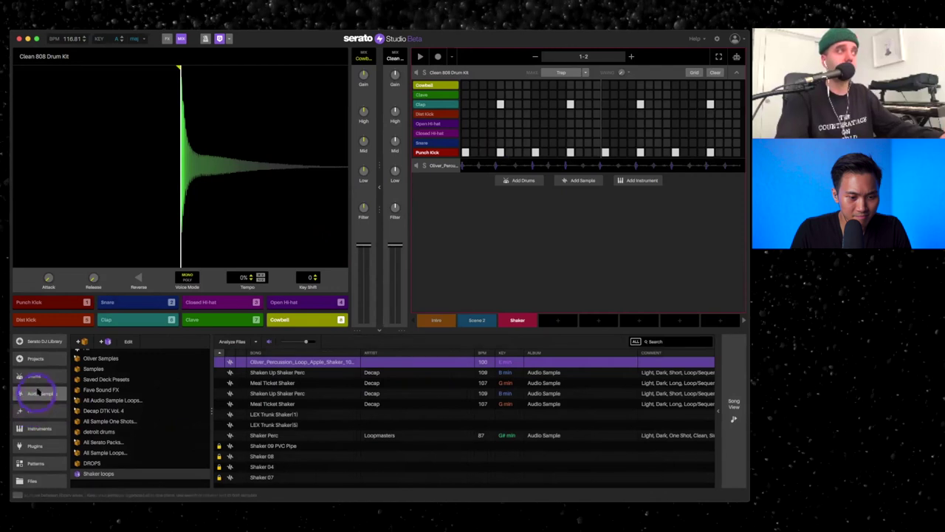
{"action": "left_click", "coordinate": [34, 378]}
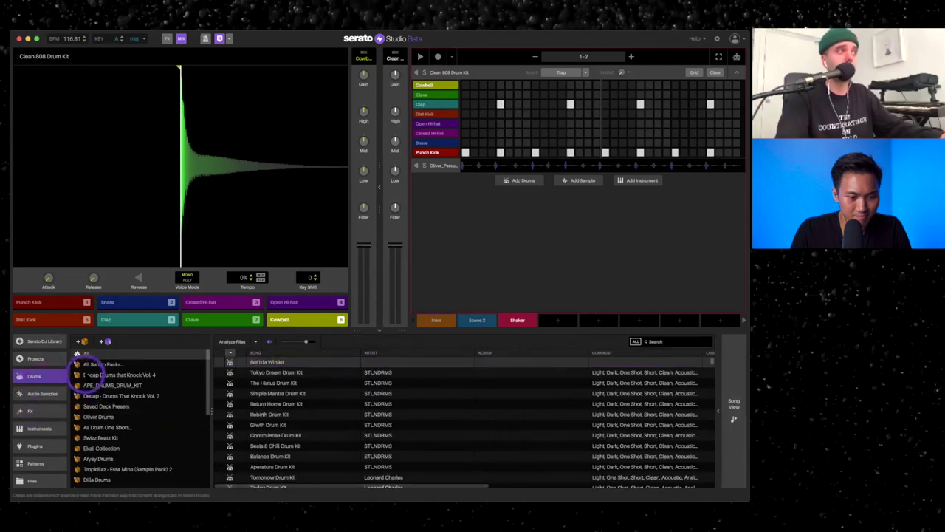
{"action": "left_click", "coordinate": [83, 363]}
{"action": "left_click", "coordinate": [96, 375]}
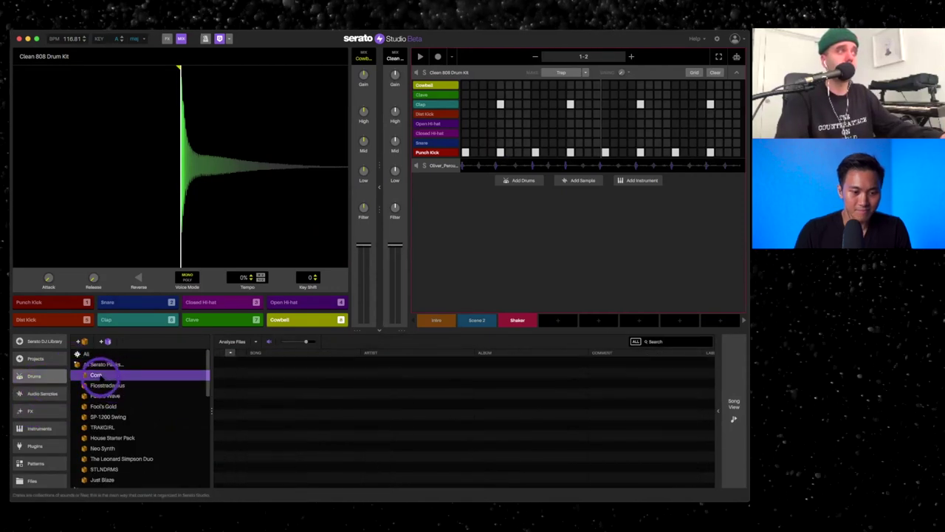
Step: Replace the Shaker scene's drum kit with the Club 909 Drum Kit and audition the pattern
{"action": "scroll", "coordinate": [275, 430], "scroll_direction": "down", "scroll_amount": 5}
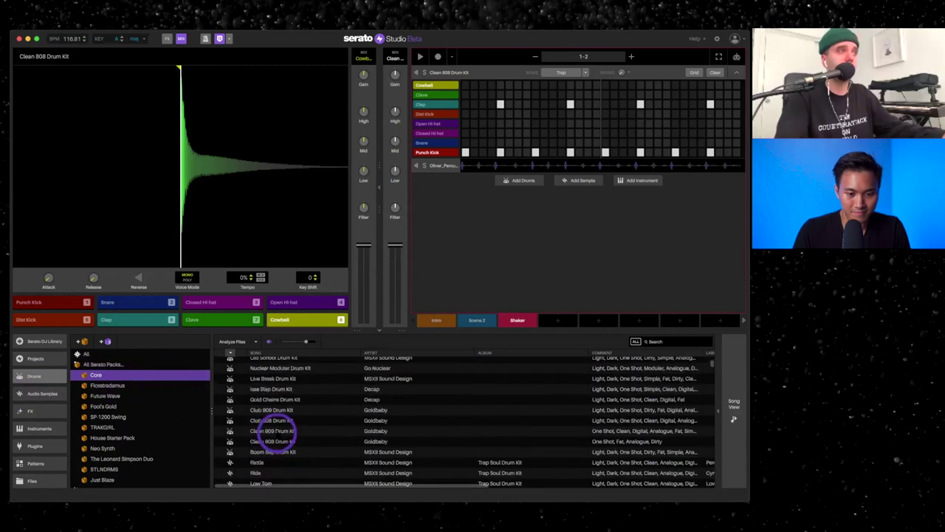
{"action": "scroll", "coordinate": [274, 430], "scroll_direction": "up", "scroll_amount": 5}
{"action": "scroll", "coordinate": [274, 443], "scroll_direction": "down", "scroll_amount": 3}
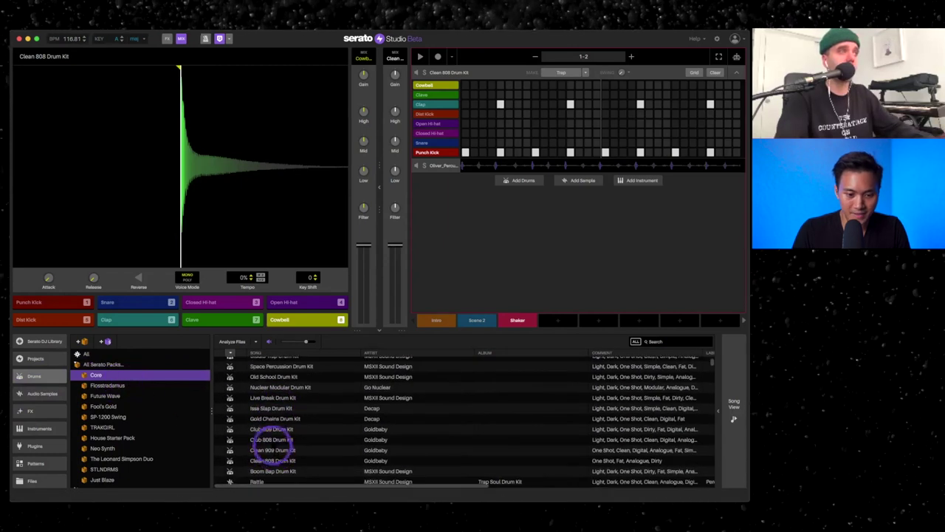
{"action": "left_click", "coordinate": [272, 429]}
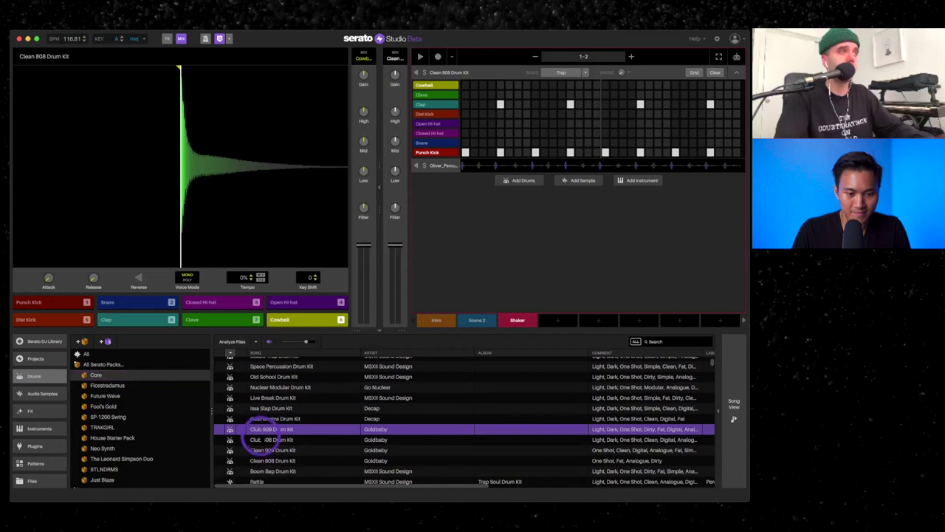
{"action": "left_click_drag", "start_coordinate": [272, 429], "coordinate": [185, 219]}
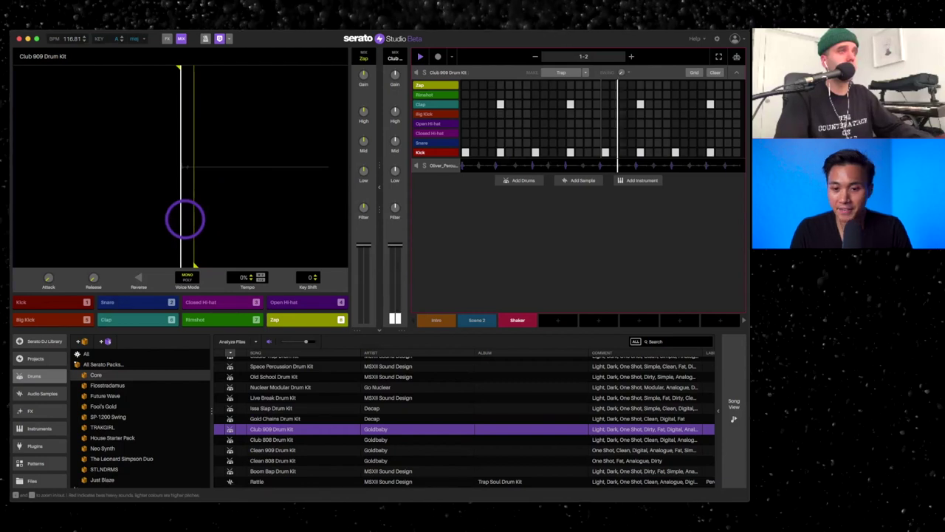
{"action": "key", "text": "space"}
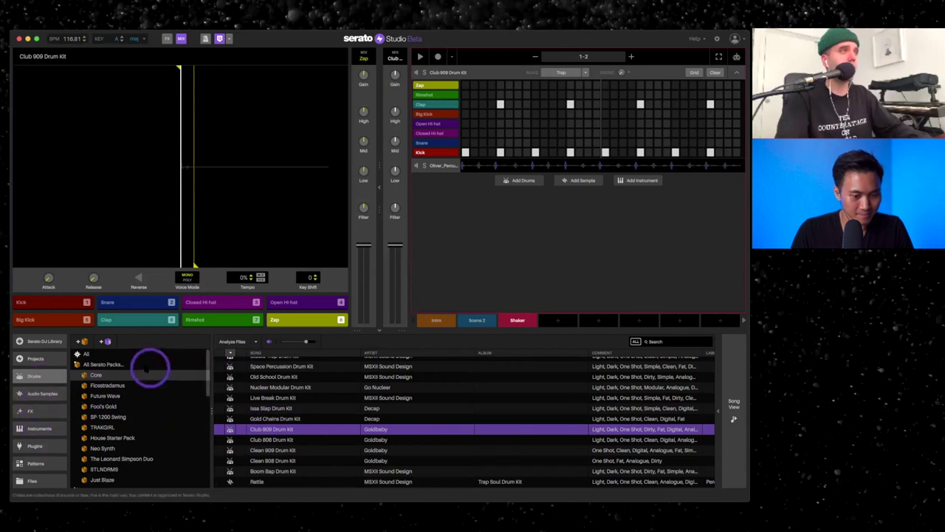
Step: Search the entire drums library for "kick"
{"action": "scroll", "coordinate": [132, 373], "scroll_direction": "down", "scroll_amount": 3}
{"action": "scroll", "coordinate": [129, 367], "scroll_direction": "up", "scroll_amount": 3}
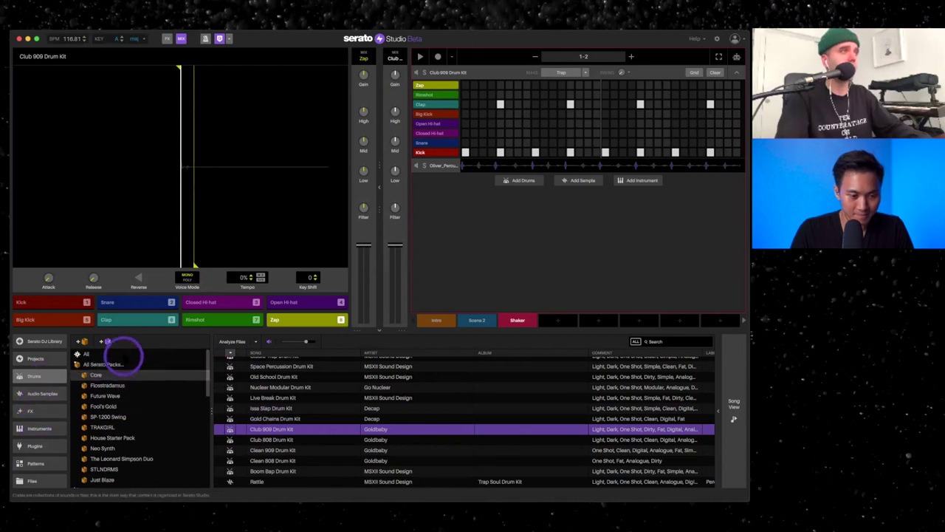
{"action": "left_click", "coordinate": [153, 356]}
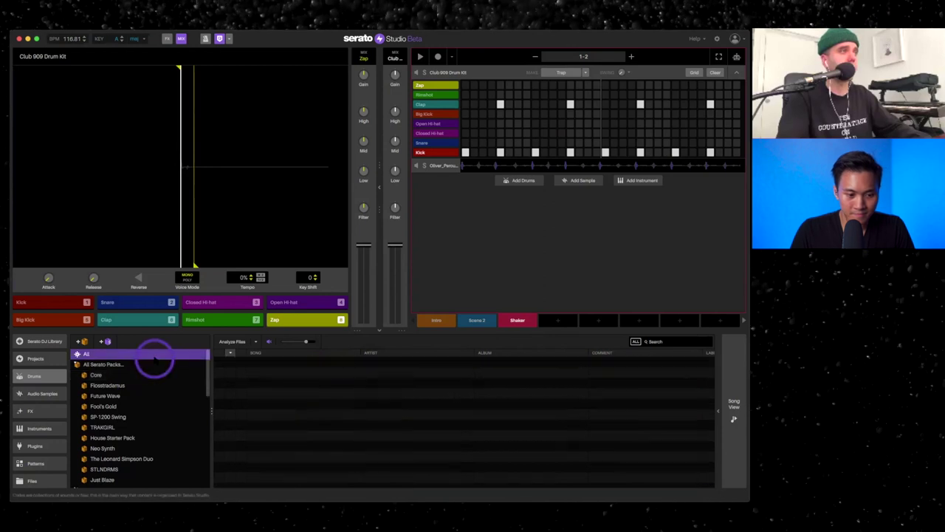
{"action": "left_click", "coordinate": [662, 341]}
{"action": "type", "text": "k"}
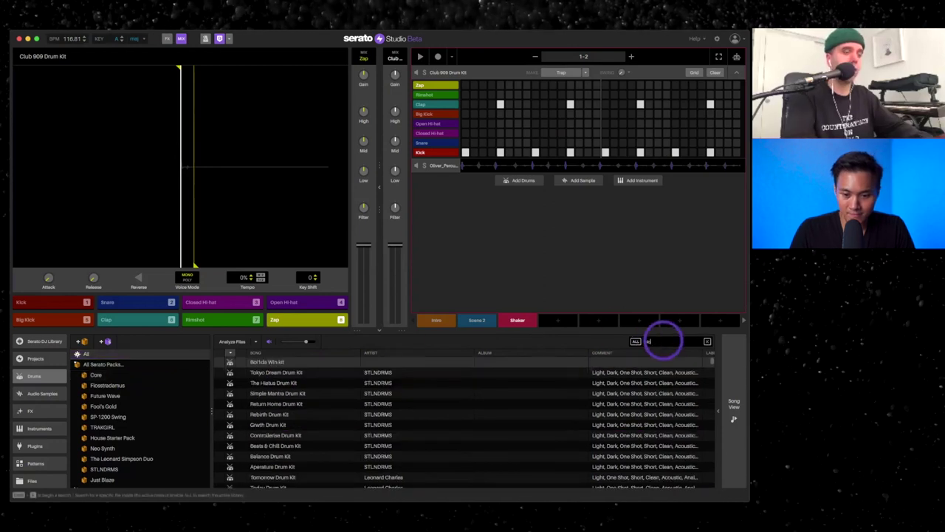
{"action": "type", "text": "ick"}
Step: Look through the kick results and open the Kicks smart crate nested in the Kicks crate
{"action": "scroll", "coordinate": [313, 442], "scroll_direction": "down", "scroll_amount": 5}
{"action": "scroll", "coordinate": [313, 441], "scroll_direction": "down", "scroll_amount": 10}
{"action": "scroll", "coordinate": [118, 435], "scroll_direction": "down", "scroll_amount": 3}
{"action": "scroll", "coordinate": [125, 435], "scroll_direction": "down", "scroll_amount": 5}
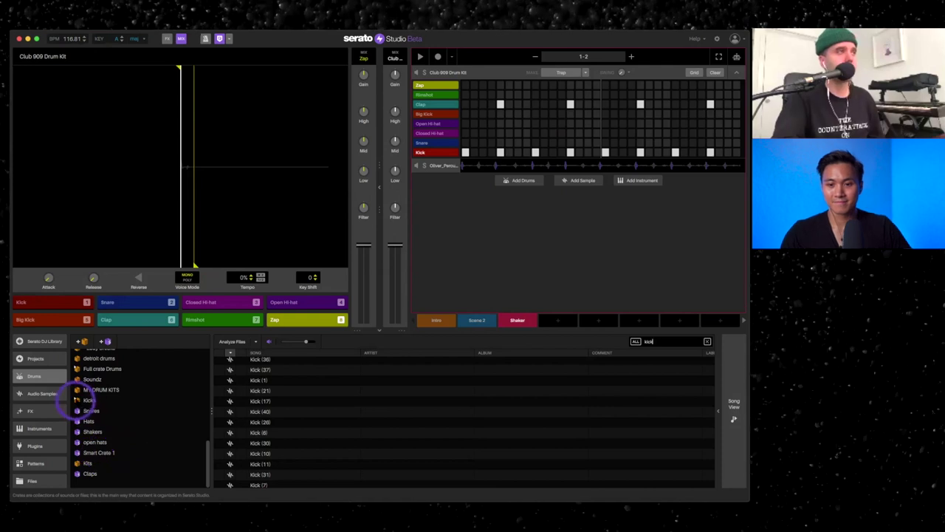
{"action": "left_click", "coordinate": [90, 400]}
{"action": "left_click", "coordinate": [95, 411]}
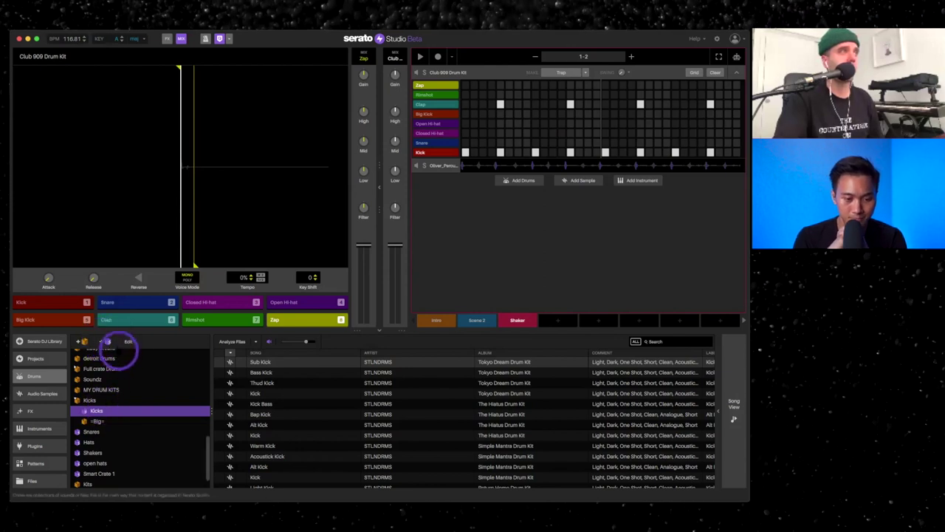
Step: Try setting up a new smart crate with the rule Filename Contains "kick", and close it
{"action": "left_click", "coordinate": [107, 341]}
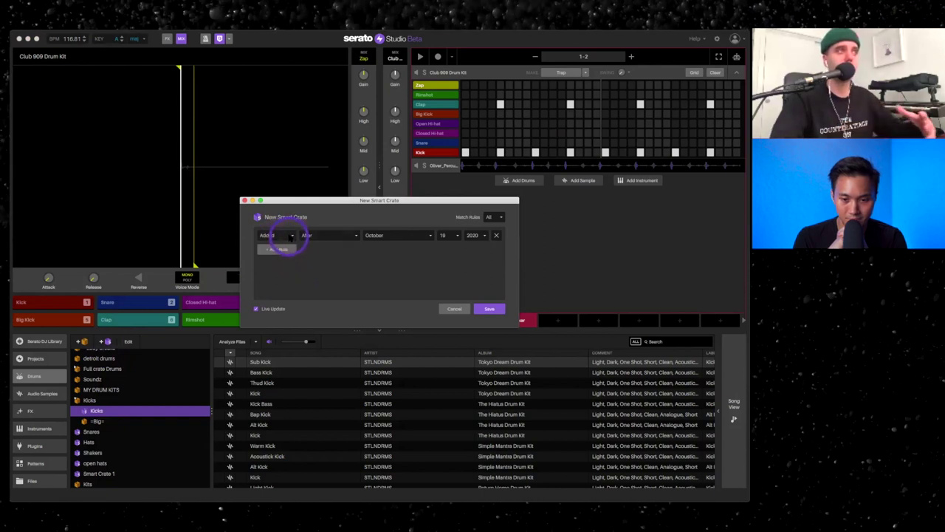
{"action": "left_click", "coordinate": [291, 235]}
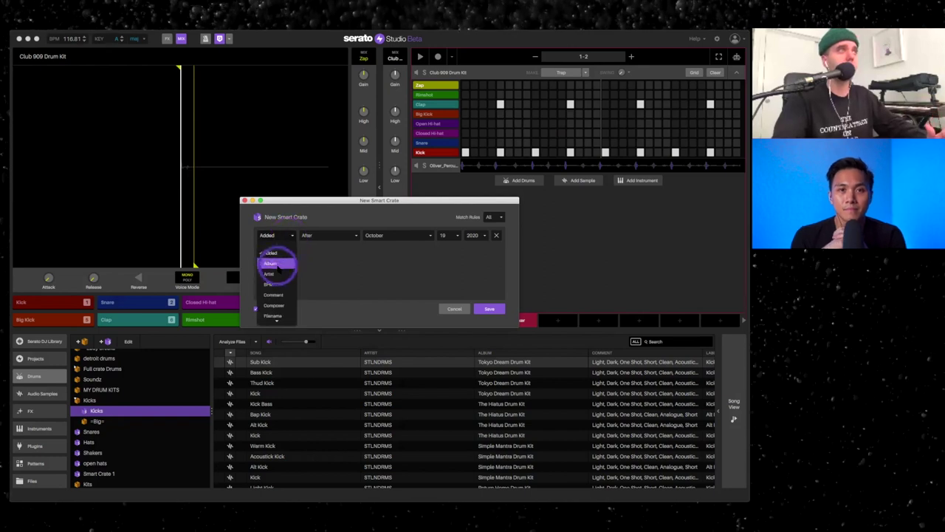
{"action": "left_click", "coordinate": [274, 311]}
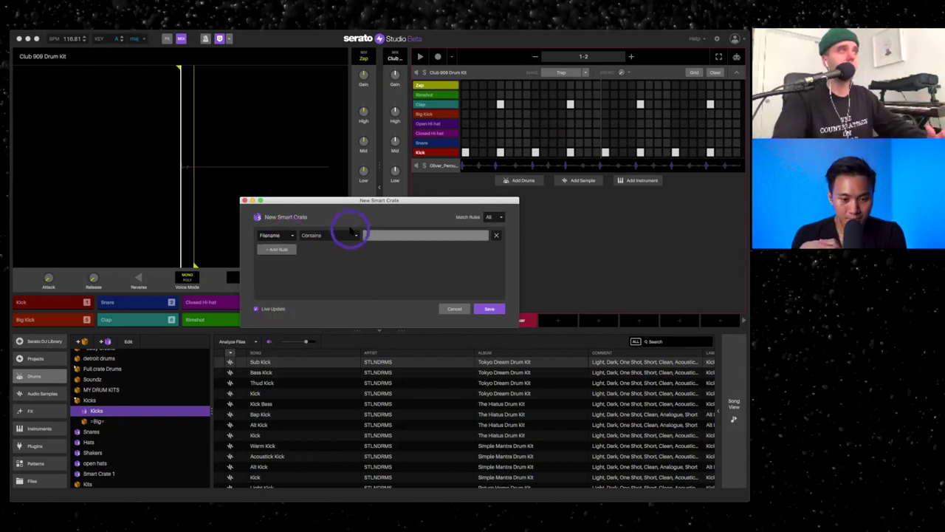
{"action": "left_click", "coordinate": [374, 235]}
{"action": "type", "text": "kick"}
{"action": "left_click", "coordinate": [490, 310]}
{"action": "left_click", "coordinate": [247, 206]}
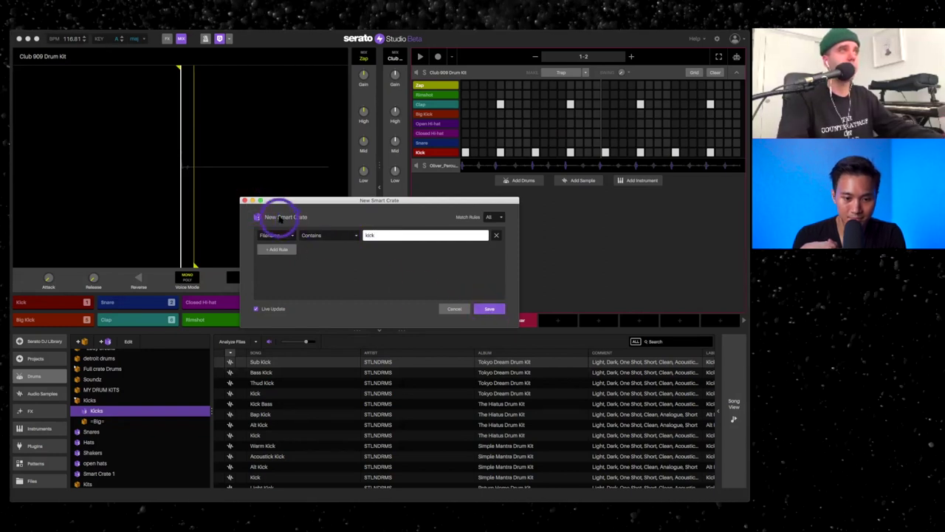
{"action": "left_click", "coordinate": [244, 201]}
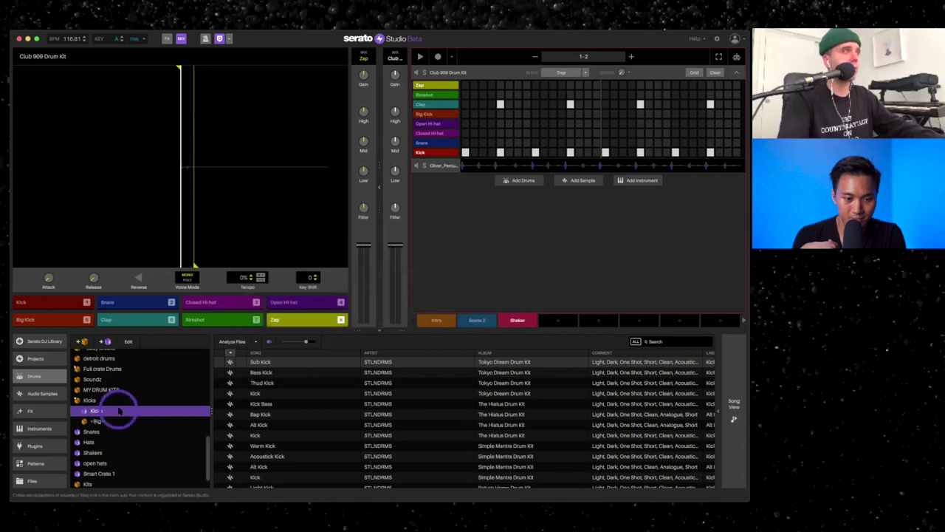
Step: Browse the Kicks smart crate and audition TRAKGIRL kicks from Deep Kick through the Heavy Vibes Drum Kit's Kick
{"action": "scroll", "coordinate": [303, 395], "scroll_direction": "down", "scroll_amount": 15}
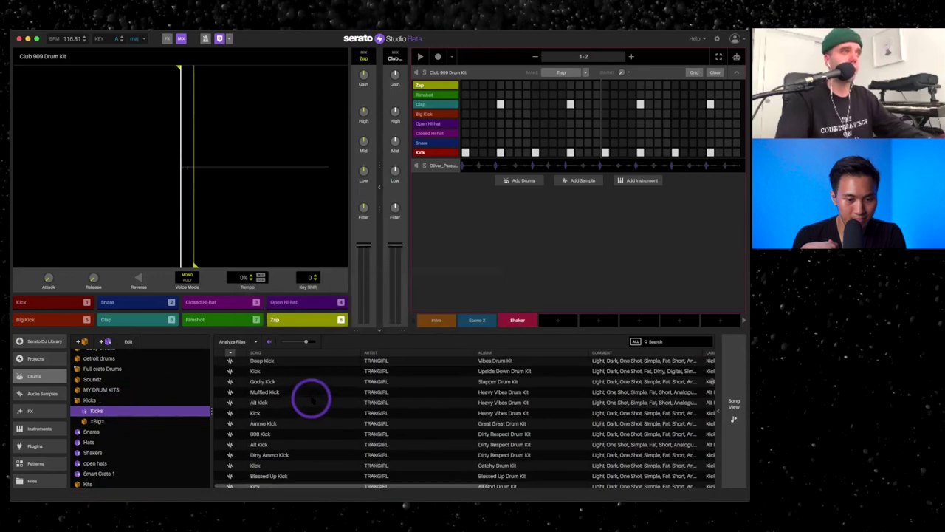
{"action": "scroll", "coordinate": [311, 398], "scroll_direction": "down", "scroll_amount": 10}
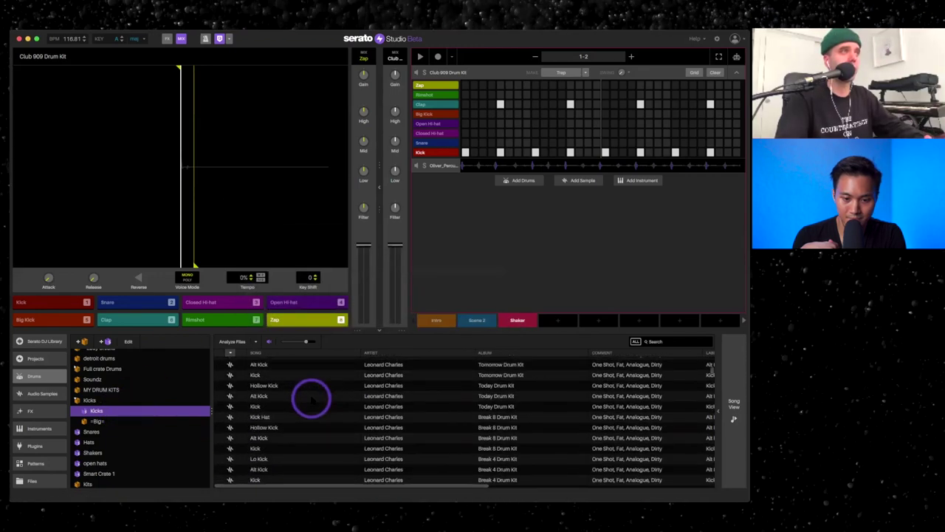
{"action": "scroll", "coordinate": [311, 399], "scroll_direction": "down", "scroll_amount": 10}
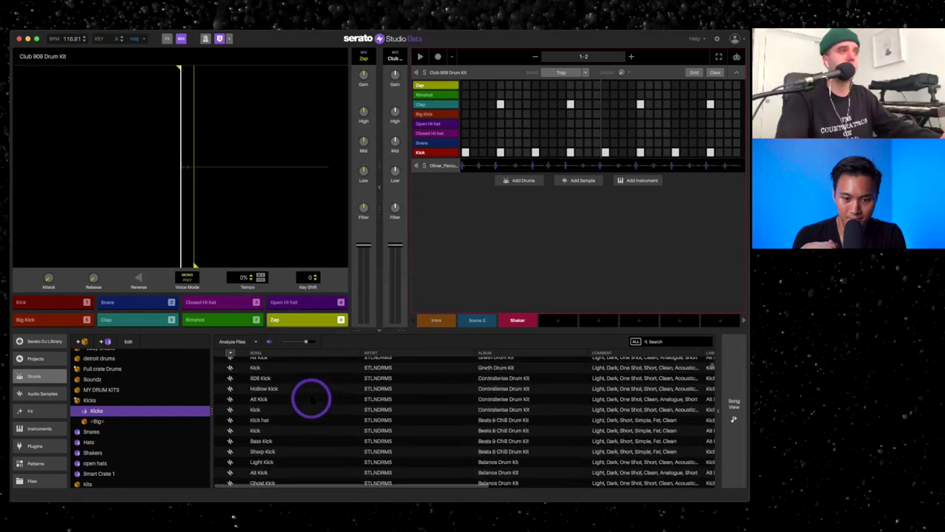
{"action": "scroll", "coordinate": [302, 392], "scroll_direction": "up", "scroll_amount": 3}
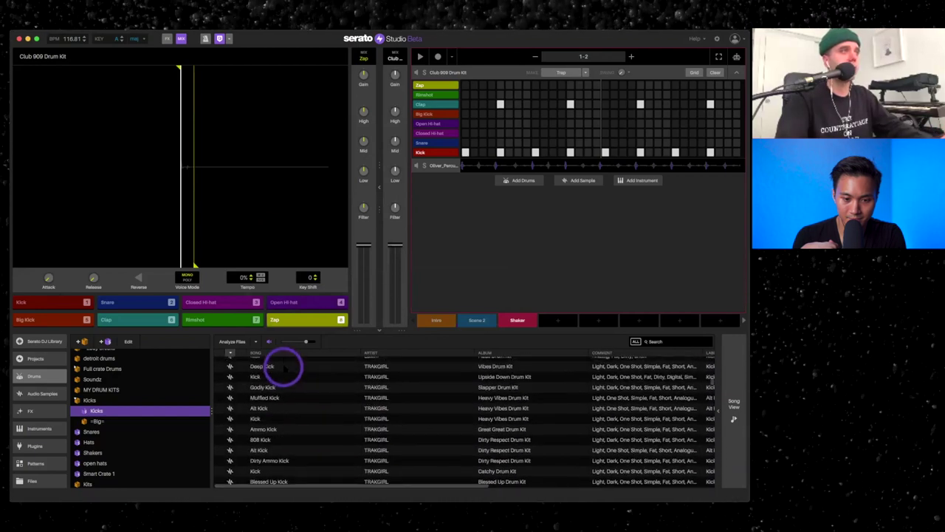
{"action": "left_click", "coordinate": [288, 387]}
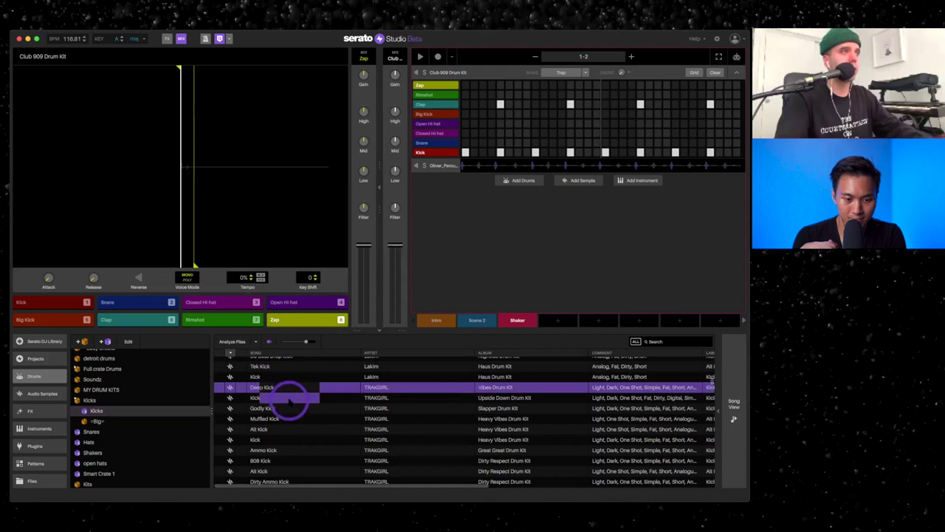
{"action": "left_click", "coordinate": [289, 397]}
{"action": "left_click", "coordinate": [290, 408]}
{"action": "left_click", "coordinate": [290, 418]}
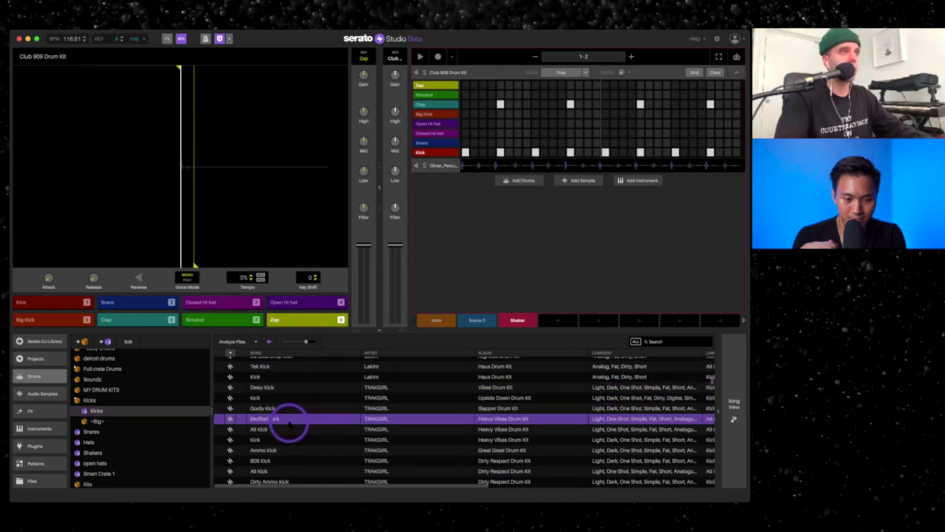
{"action": "left_click", "coordinate": [290, 428]}
{"action": "left_click", "coordinate": [290, 438]}
Step: Audition further TRAKGIRL kicks in the Kicks smart crate, through the Dirty Respect and Blessed Up drum kits
{"action": "scroll", "coordinate": [289, 435], "scroll_direction": "down", "scroll_amount": 2}
{"action": "left_click", "coordinate": [290, 434]}
{"action": "scroll", "coordinate": [289, 436], "scroll_direction": "down", "scroll_amount": 1}
{"action": "left_click", "coordinate": [289, 440]}
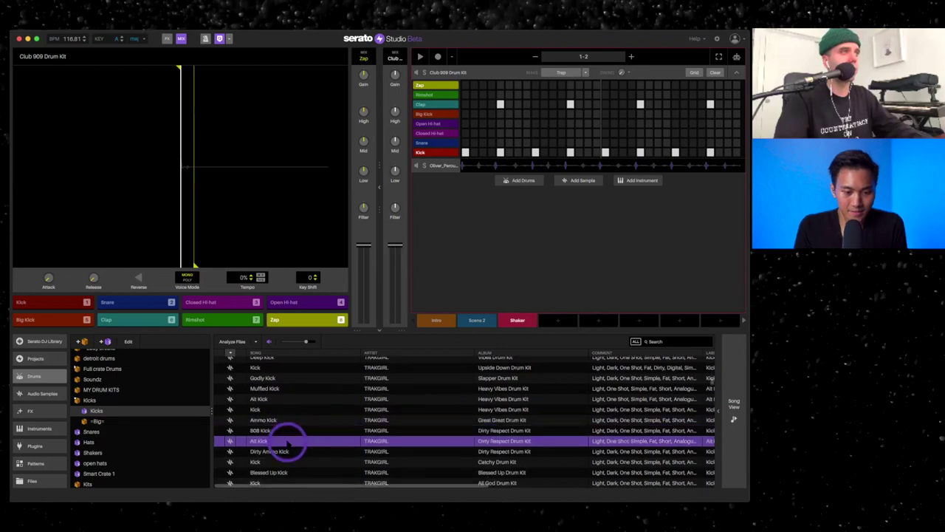
{"action": "scroll", "coordinate": [288, 441], "scroll_direction": "down", "scroll_amount": 1}
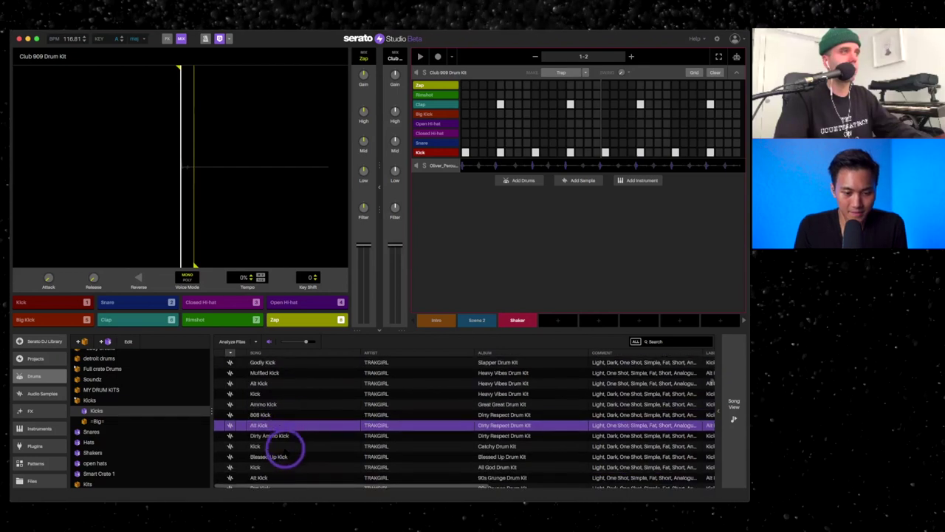
{"action": "left_click", "coordinate": [288, 436]}
{"action": "left_click", "coordinate": [287, 456]}
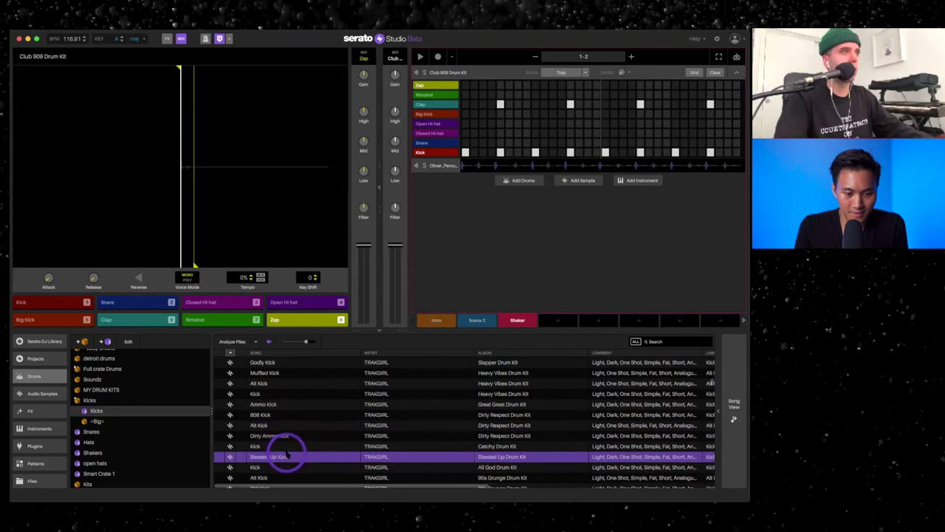
Step: Try TRAKGIRL's Alt Kick from the 90s Grunge Drum Kit as the sound on pad 1
{"action": "scroll", "coordinate": [286, 451], "scroll_direction": "down", "scroll_amount": 1}
{"action": "left_click", "coordinate": [285, 454]}
{"action": "left_click", "coordinate": [282, 465]}
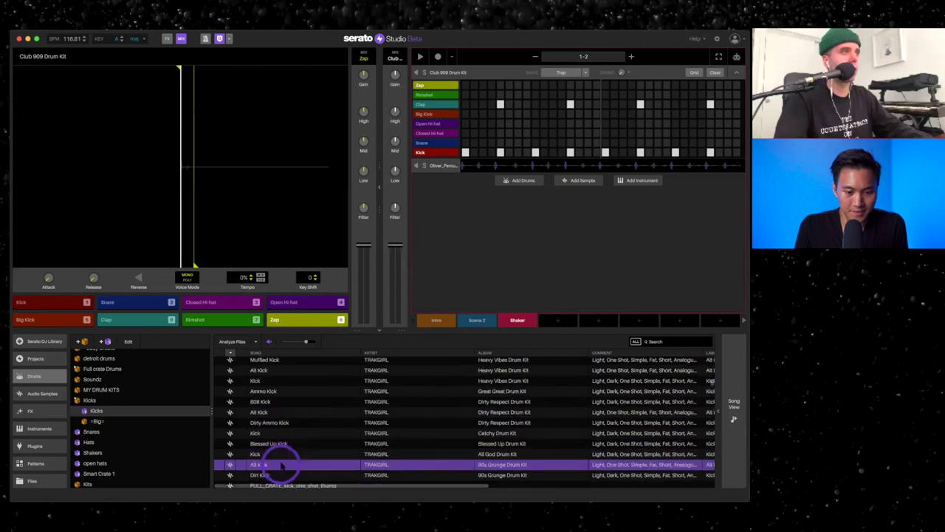
{"action": "scroll", "coordinate": [281, 465], "scroll_direction": "down", "scroll_amount": 1}
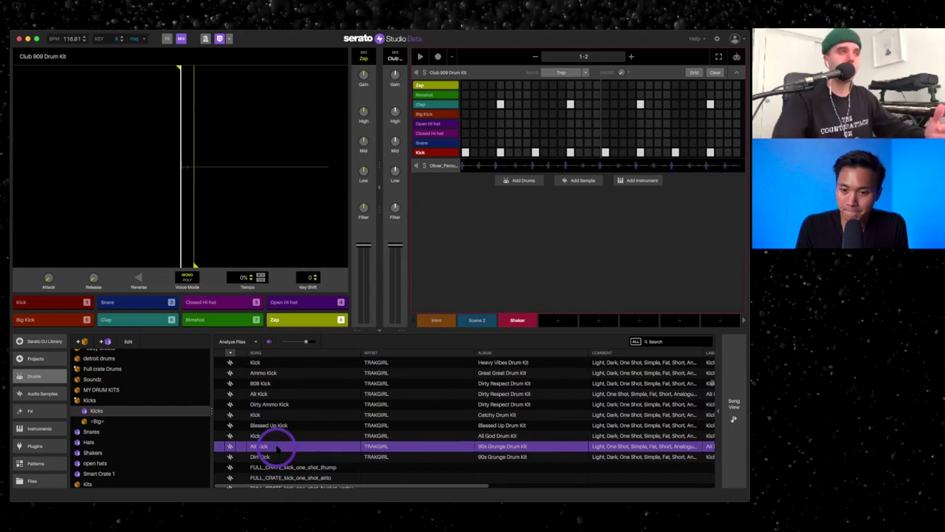
{"action": "left_click_drag", "start_coordinate": [277, 446], "coordinate": [52, 305]}
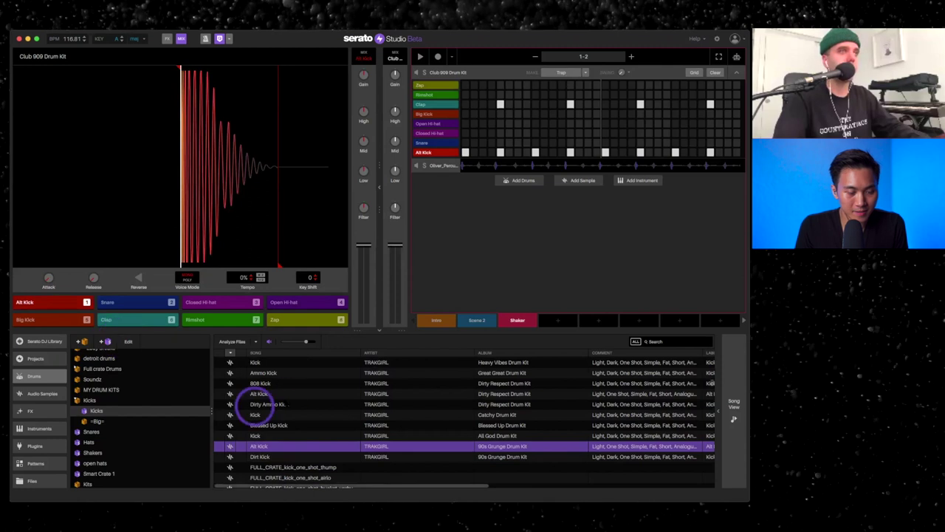
Step: Open the Claps smart crate and audition the TRAKGIRL claps
{"action": "scroll", "coordinate": [131, 433], "scroll_direction": "down", "scroll_amount": 2}
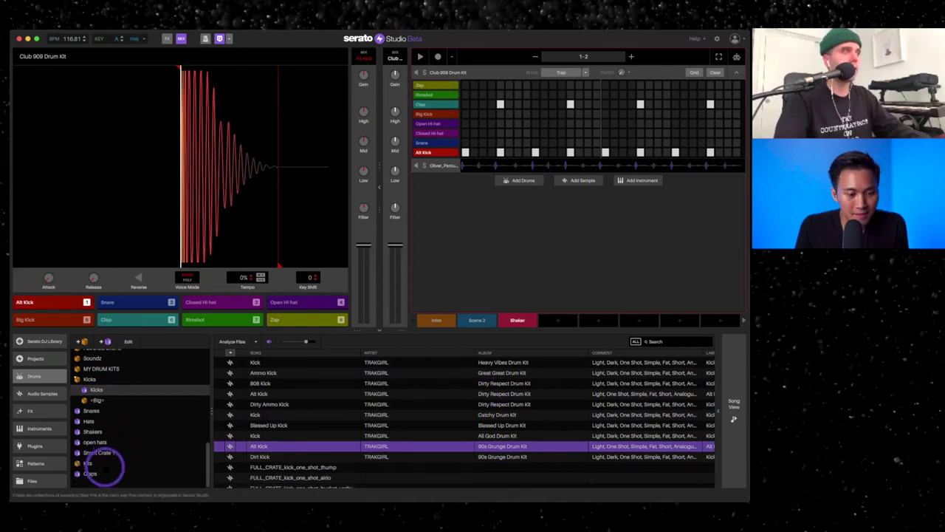
{"action": "left_click", "coordinate": [93, 472]}
{"action": "left_click", "coordinate": [313, 423]}
{"action": "scroll", "coordinate": [313, 427], "scroll_direction": "down", "scroll_amount": 1}
{"action": "scroll", "coordinate": [313, 428], "scroll_direction": "down", "scroll_amount": 3}
{"action": "left_click", "coordinate": [310, 436]}
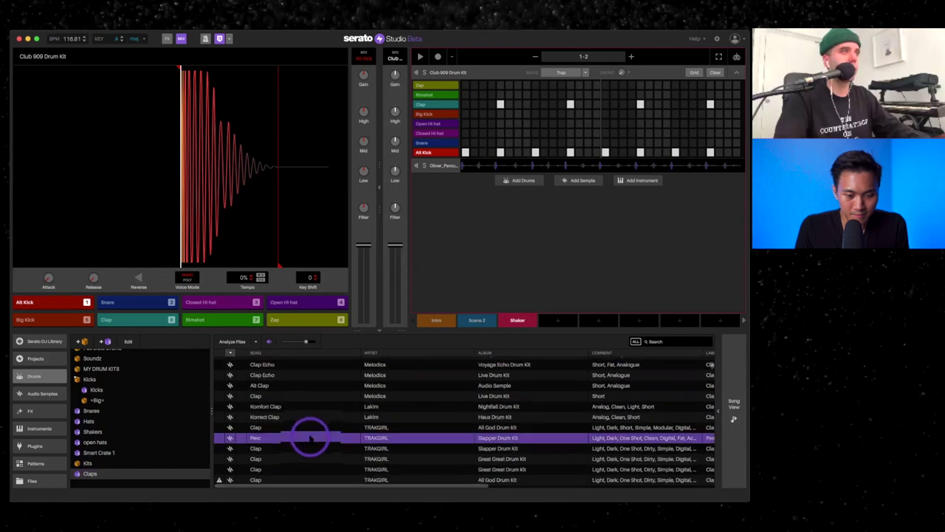
{"action": "scroll", "coordinate": [310, 436], "scroll_direction": "down", "scroll_amount": 2}
{"action": "left_click", "coordinate": [306, 434]}
{"action": "scroll", "coordinate": [303, 428], "scroll_direction": "down", "scroll_amount": 1}
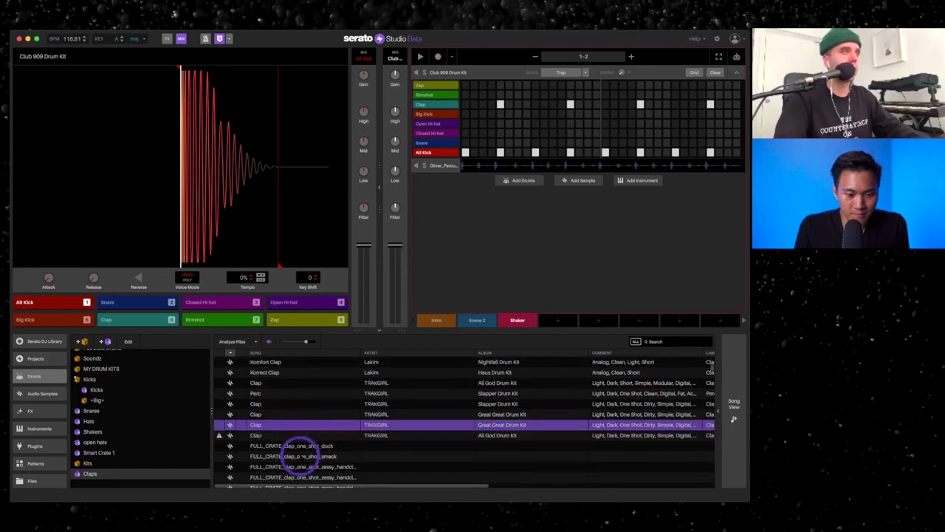
Step: Audition the FULL_CRATE one-shot claps in the Claps crate
{"action": "left_click", "coordinate": [301, 450]}
{"action": "scroll", "coordinate": [304, 449], "scroll_direction": "down", "scroll_amount": 2}
{"action": "left_click", "coordinate": [307, 452]}
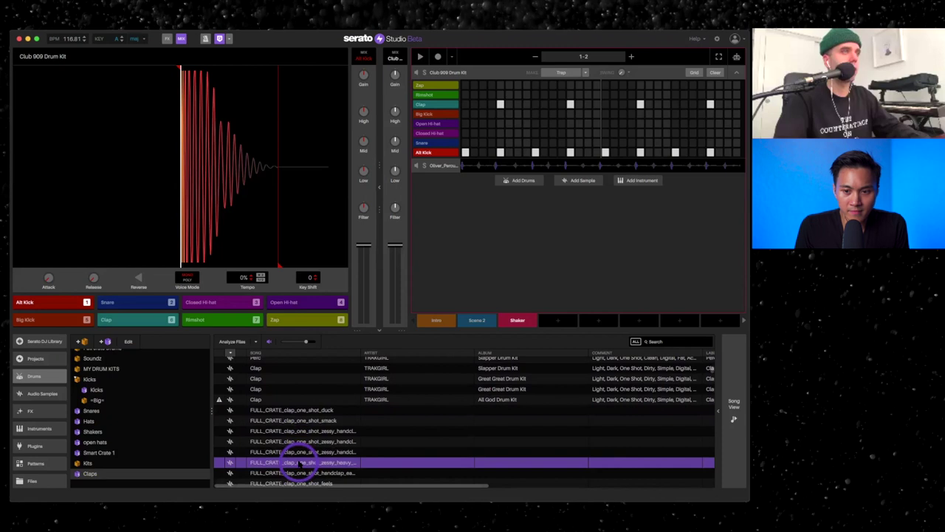
{"action": "scroll", "coordinate": [297, 457], "scroll_direction": "down", "scroll_amount": 2}
{"action": "left_click", "coordinate": [297, 447]}
{"action": "left_click", "coordinate": [295, 456]}
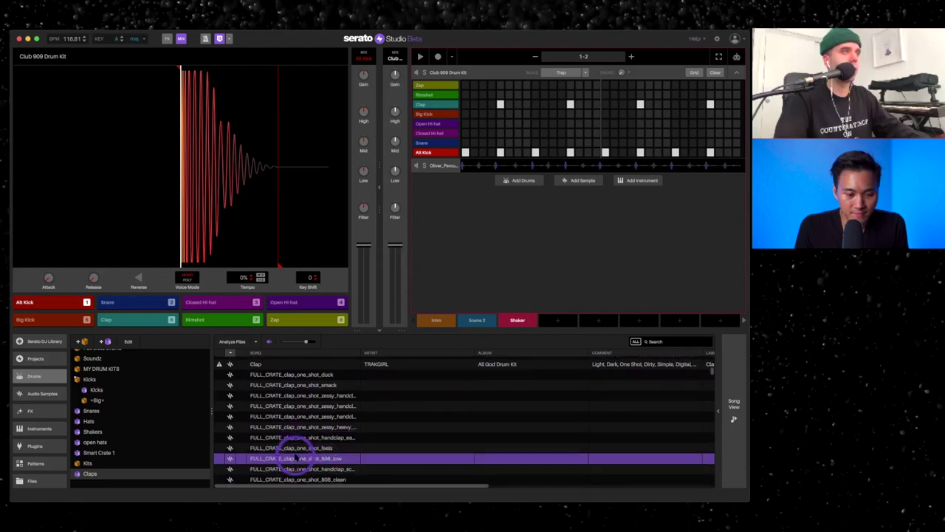
{"action": "scroll", "coordinate": [296, 455], "scroll_direction": "down", "scroll_amount": 2}
{"action": "left_click", "coordinate": [296, 452]}
{"action": "left_click", "coordinate": [295, 441]}
{"action": "left_click", "coordinate": [296, 462]}
Step: Replace the clap on pad 6 with the Melodics Clap from That Swung Feel Drum Kit
{"action": "scroll", "coordinate": [296, 464], "scroll_direction": "down", "scroll_amount": 2}
{"action": "left_click", "coordinate": [296, 463]}
{"action": "scroll", "coordinate": [297, 465], "scroll_direction": "down", "scroll_amount": 2}
{"action": "left_click", "coordinate": [297, 464]}
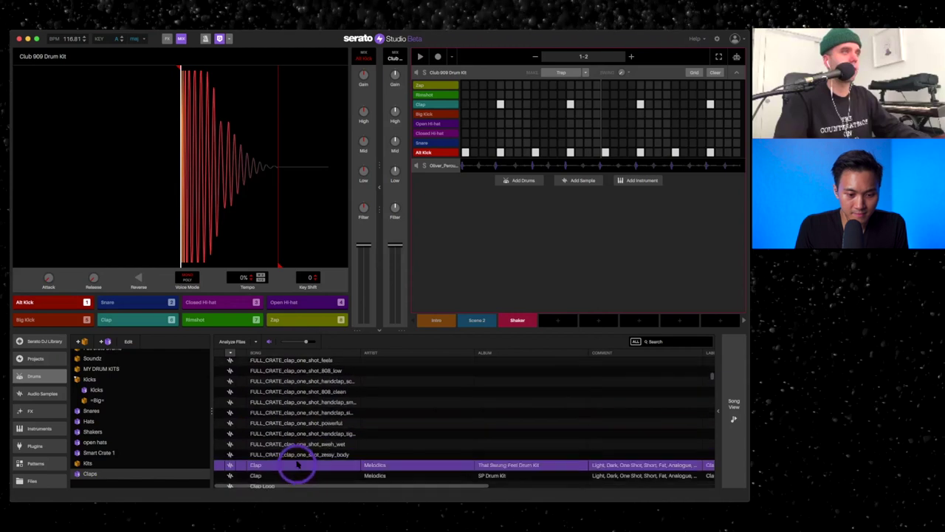
{"action": "left_click_drag", "start_coordinate": [288, 458], "coordinate": [143, 323]}
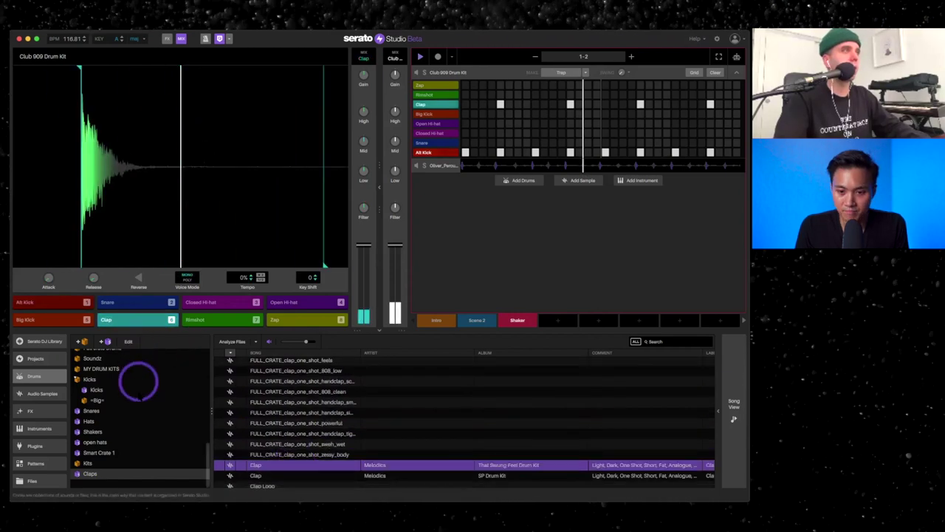
Step: Audition more TRAKGIRL kicks and try the Heavy Vibes Drum Kit's Kick on pad 1
{"action": "left_click", "coordinate": [98, 390]}
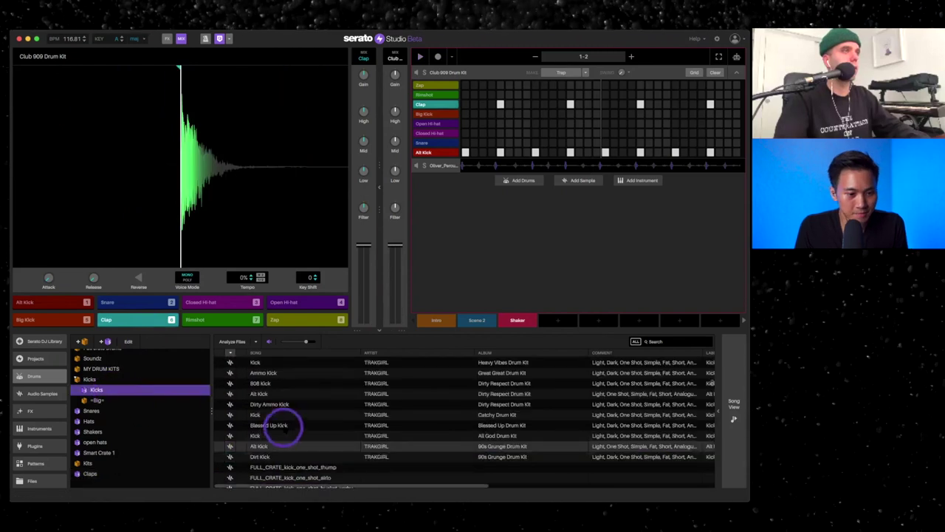
{"action": "left_click", "coordinate": [279, 435]}
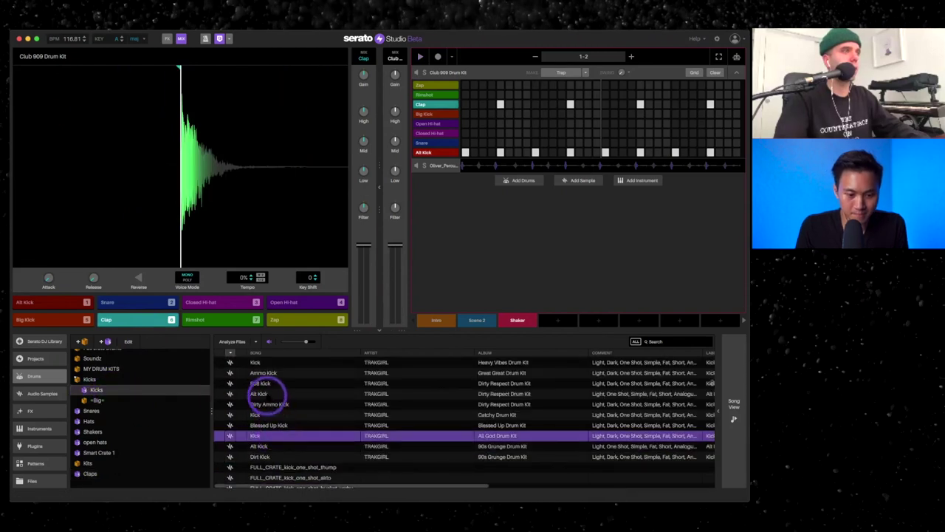
{"action": "left_click", "coordinate": [266, 393]}
{"action": "left_click", "coordinate": [267, 414]}
{"action": "left_click", "coordinate": [267, 382]}
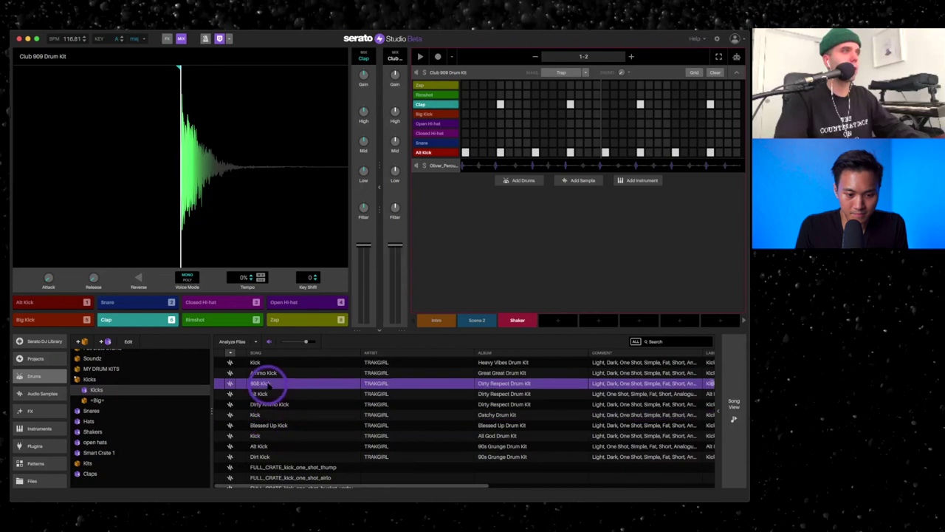
{"action": "left_click", "coordinate": [265, 372]}
{"action": "left_click_drag", "start_coordinate": [262, 364], "coordinate": [55, 302]}
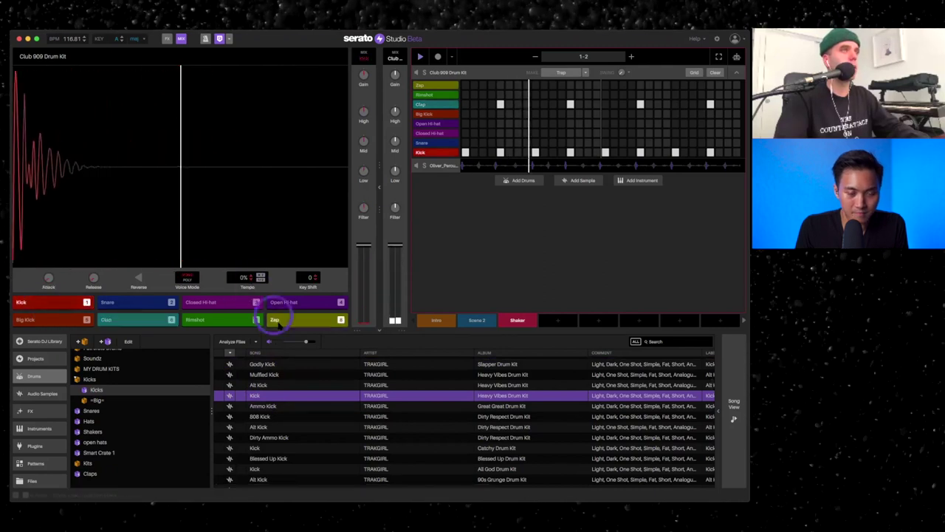
Step: Compare the neighbouring TRAKGIRL kicks and load Ammo Kick from the Great Great Drum Kit onto pad 1
{"action": "left_click", "coordinate": [279, 374]}
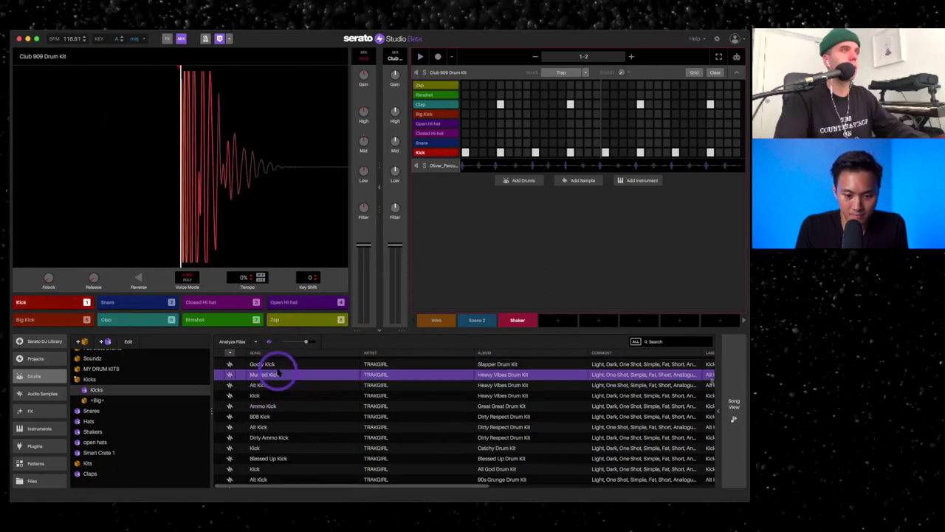
{"action": "left_click", "coordinate": [274, 364]}
{"action": "left_click", "coordinate": [270, 385]}
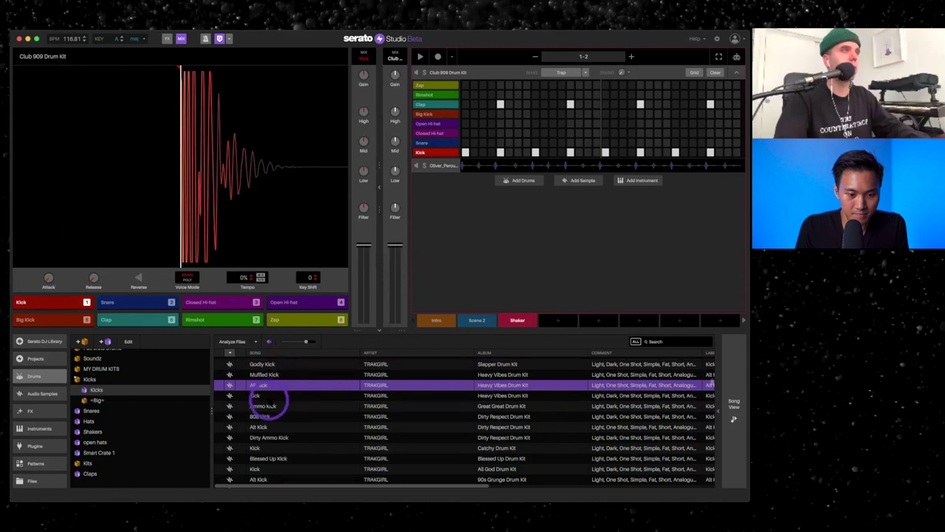
{"action": "left_click", "coordinate": [260, 396]}
{"action": "left_click", "coordinate": [263, 406]}
{"action": "left_click_drag", "start_coordinate": [263, 406], "coordinate": [55, 310]}
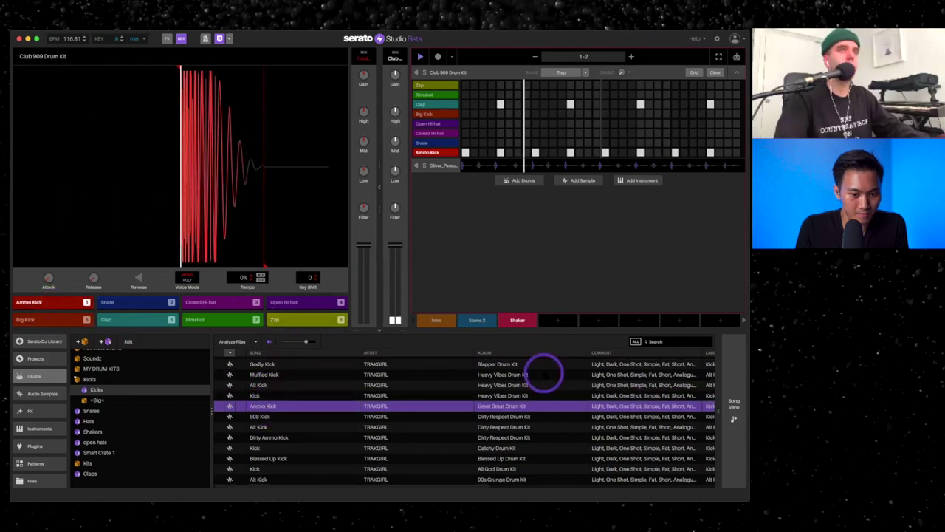
Step: In the song arrangement, create Scene 3 from a copy of Scene 2 and place it in the gap after the Intro clips
{"action": "left_click", "coordinate": [734, 415]}
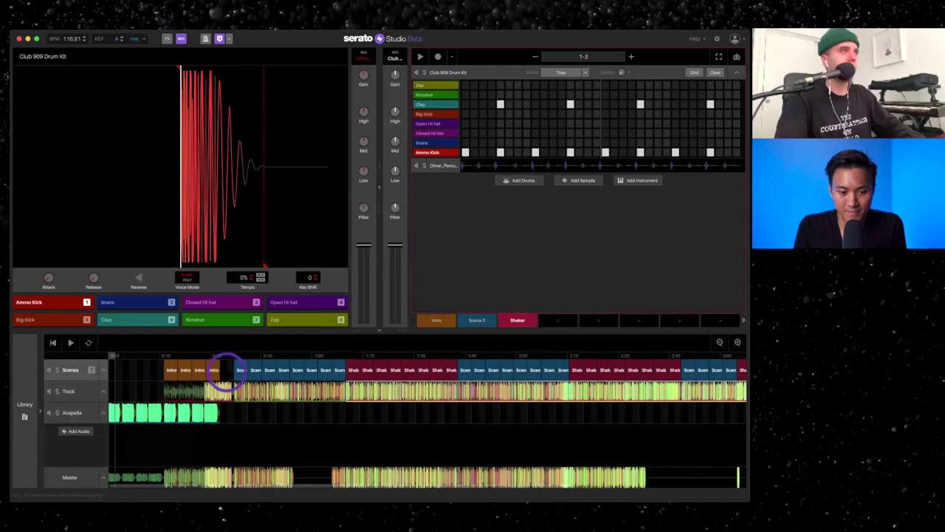
{"action": "left_click", "coordinate": [167, 373]}
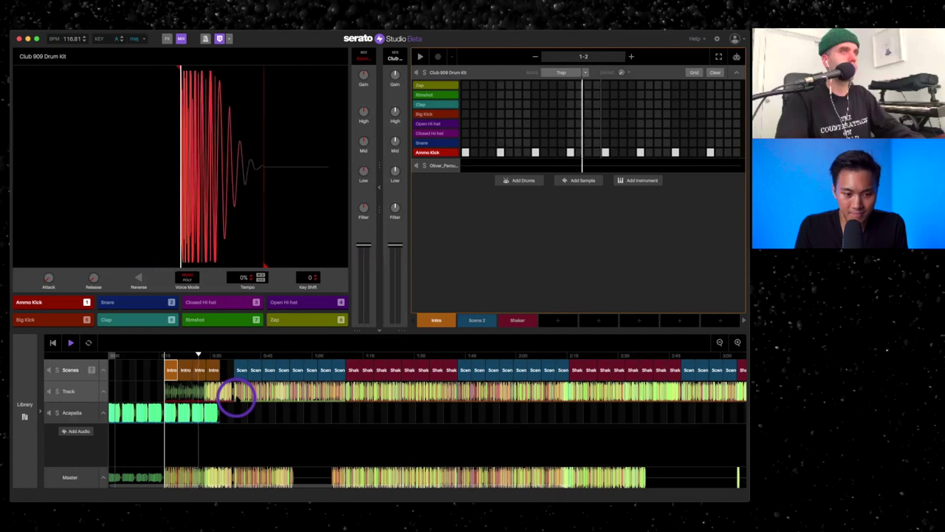
{"action": "left_click", "coordinate": [472, 320]}
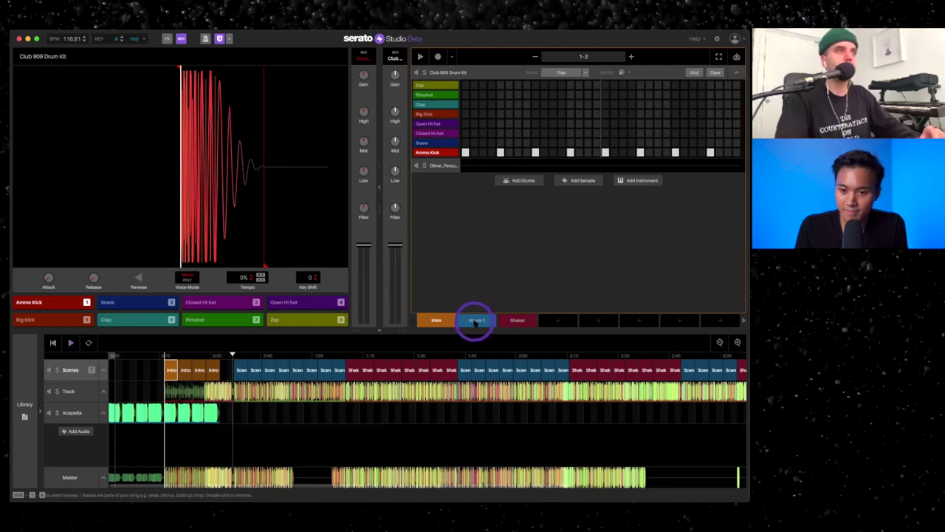
{"action": "left_click", "coordinate": [554, 319]}
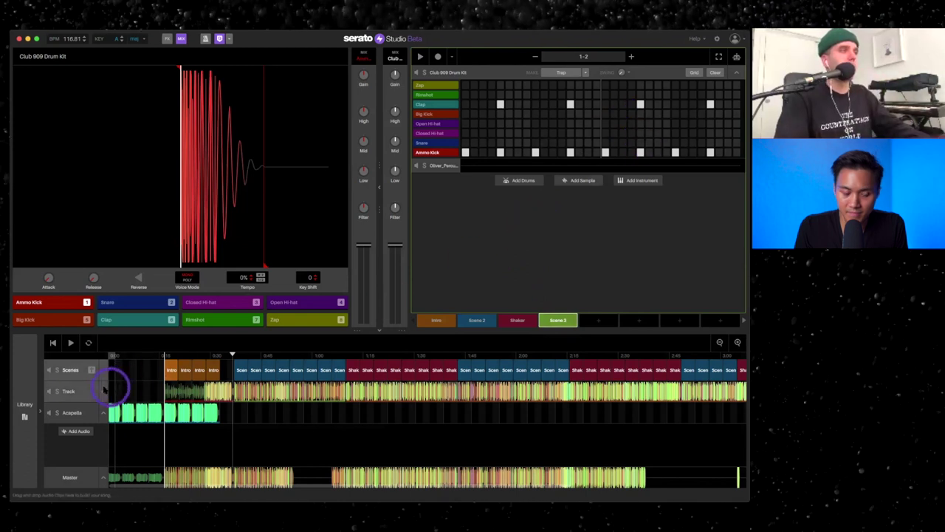
{"action": "left_click_drag", "start_coordinate": [555, 320], "coordinate": [225, 364]}
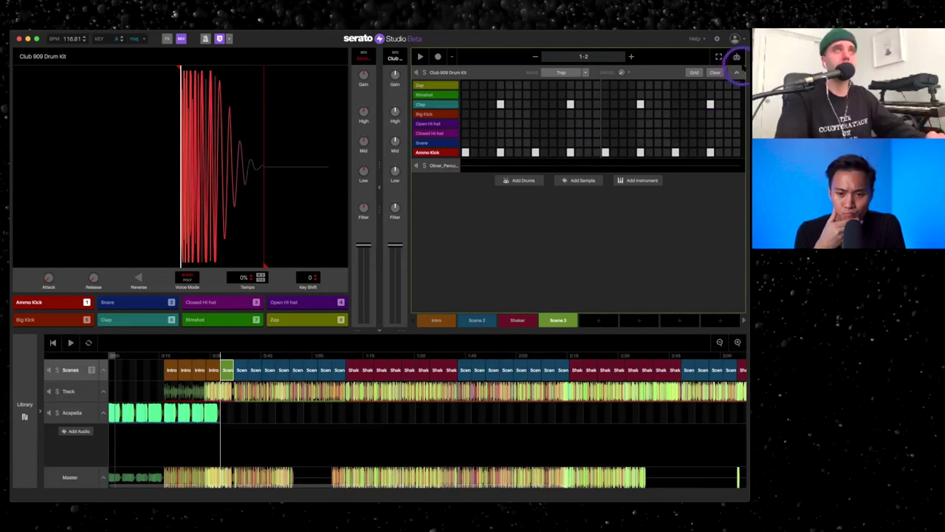
Step: Automate the Ammo Kick's volume down to minimum throughout Scene 3, and leave the automation view
{"action": "left_click", "coordinate": [737, 56]}
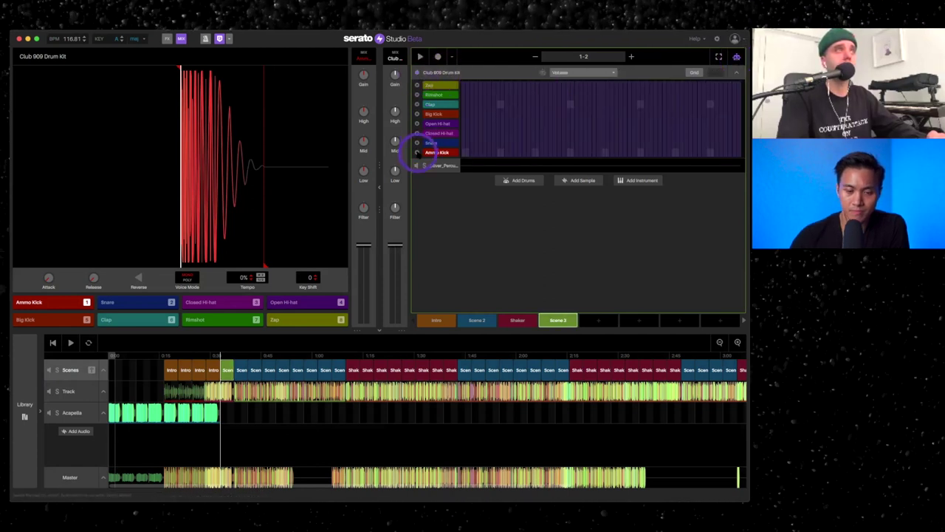
{"action": "left_click", "coordinate": [418, 152]}
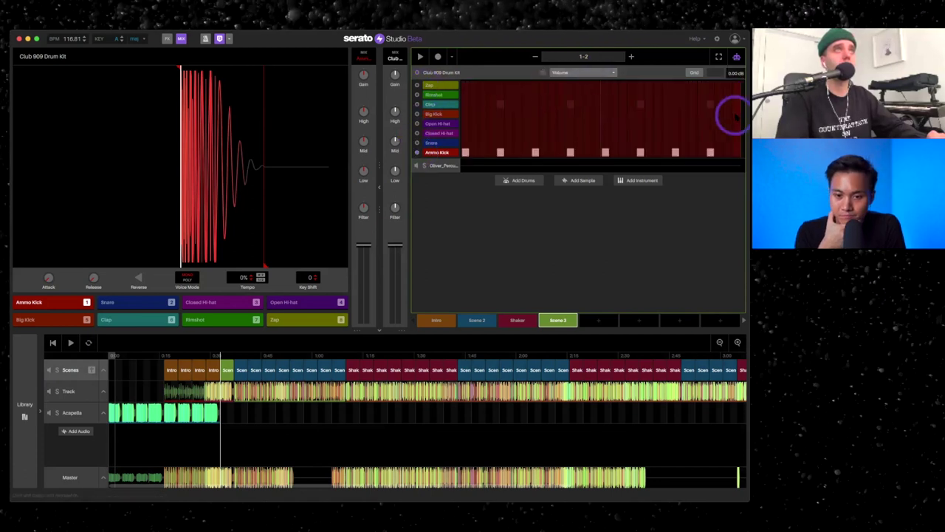
{"action": "mouse_move", "coordinate": [730, 115]}
{"action": "left_mouse_down"}
{"action": "mouse_move", "coordinate": [728, 138]}
{"action": "mouse_move", "coordinate": [668, 166]}
{"action": "mouse_move", "coordinate": [443, 184]}
{"action": "left_mouse_up"}
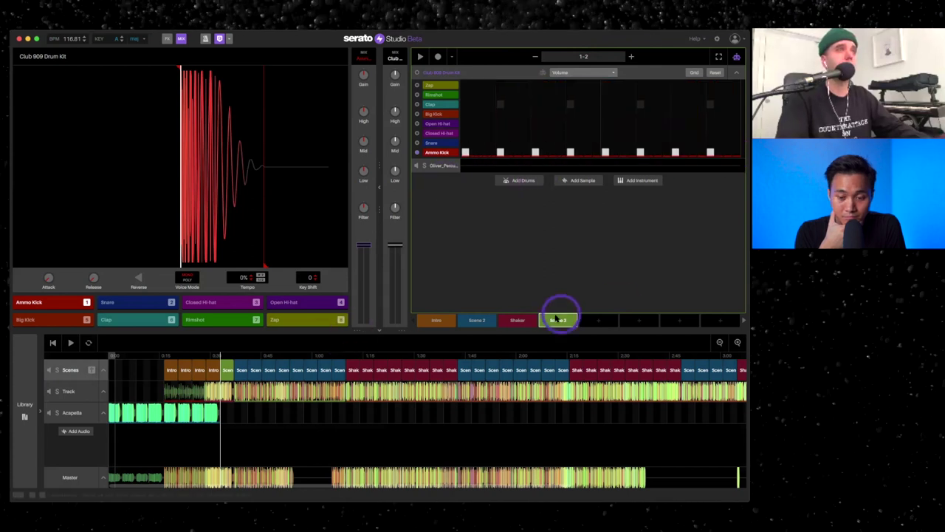
{"action": "left_click", "coordinate": [525, 322]}
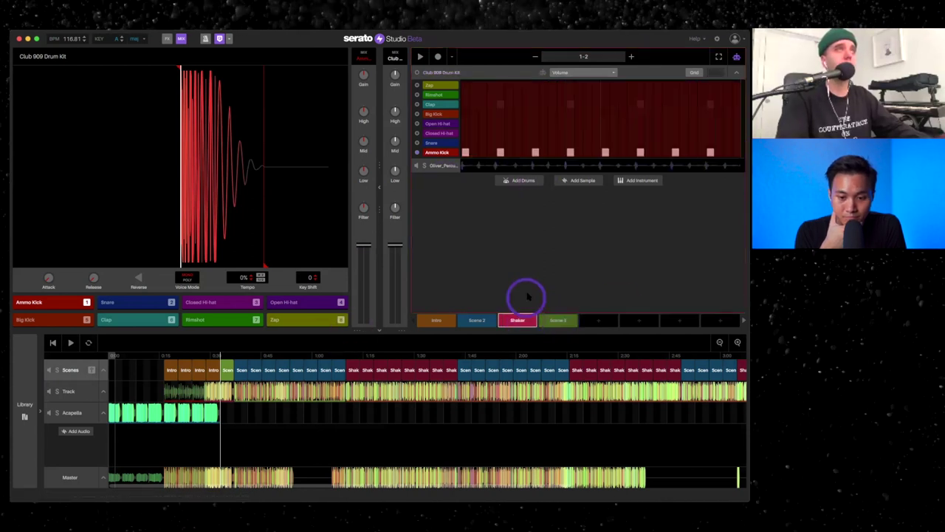
{"action": "left_click", "coordinate": [559, 321]}
{"action": "left_click", "coordinate": [720, 62]}
{"action": "left_click", "coordinate": [736, 56]}
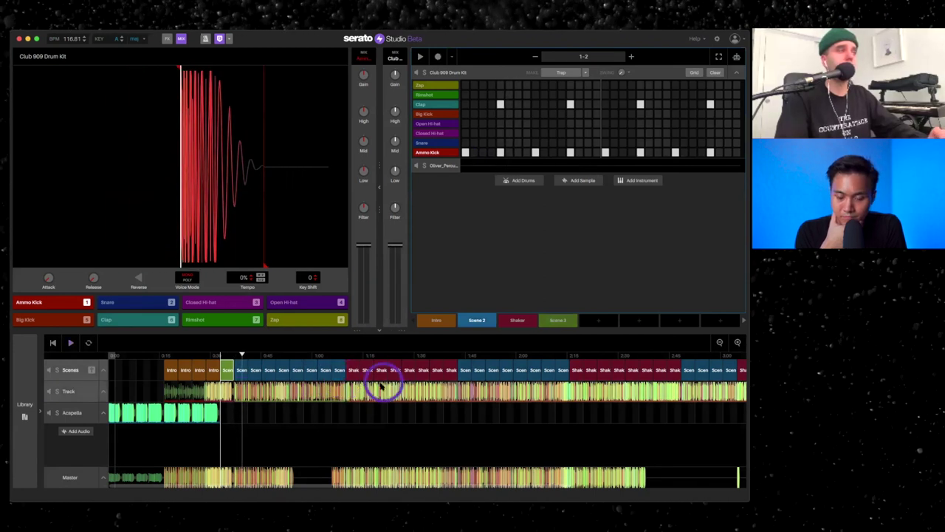
Step: Open the September audio track for editing and show its effects racks
{"action": "left_click", "coordinate": [76, 397]}
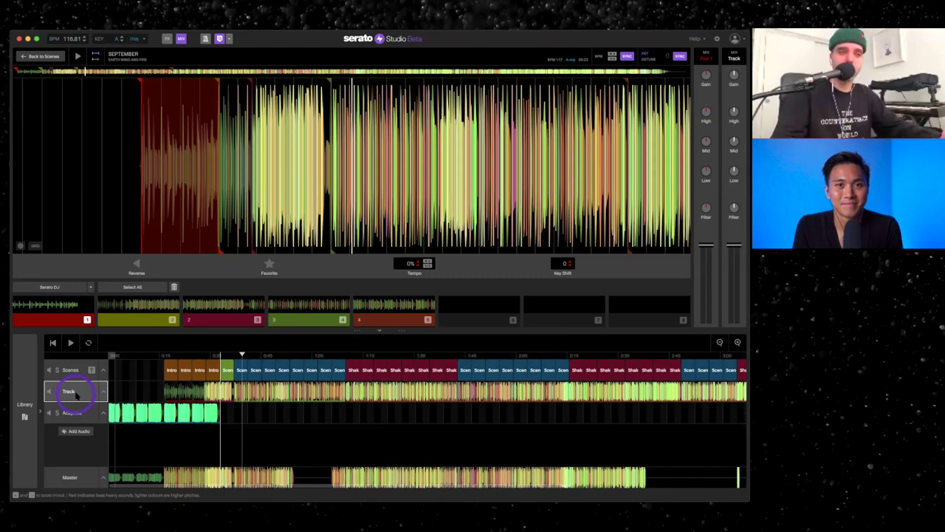
{"action": "left_click", "coordinate": [164, 52]}
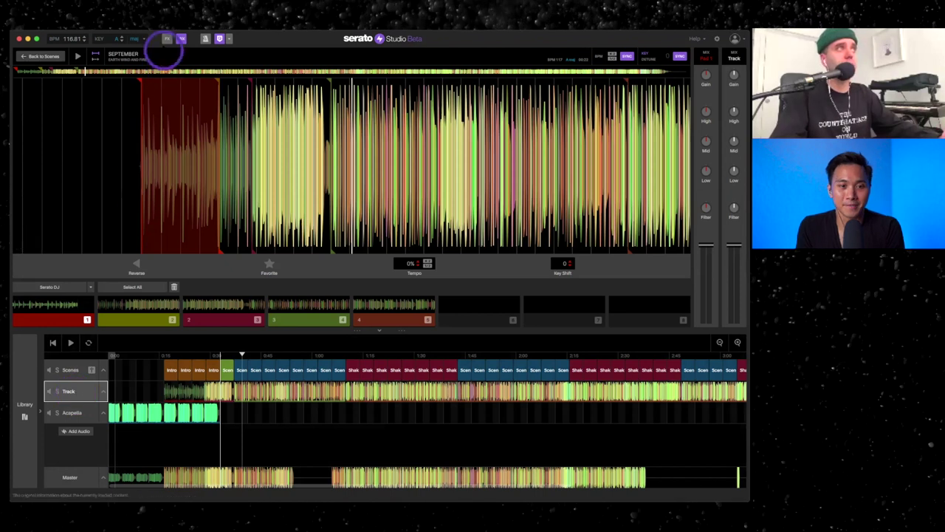
{"action": "left_click", "coordinate": [175, 305]}
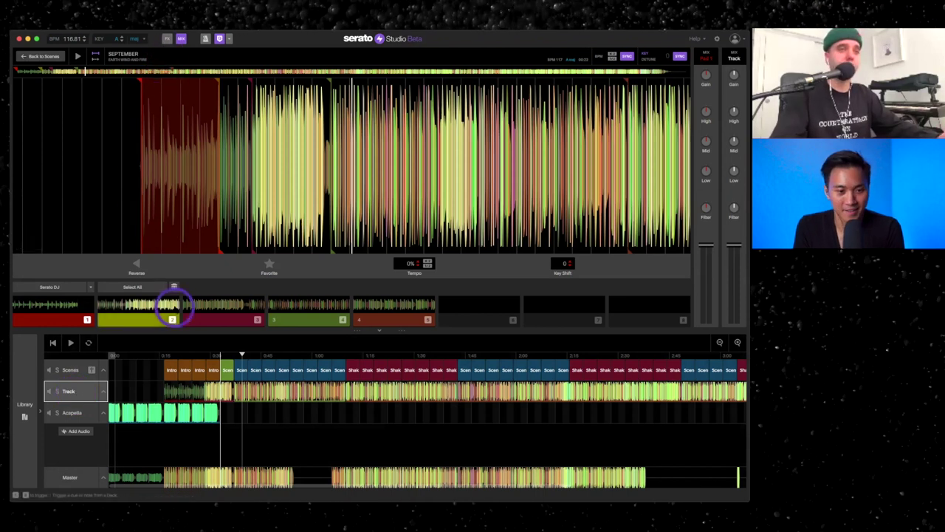
{"action": "left_click", "coordinate": [161, 38]}
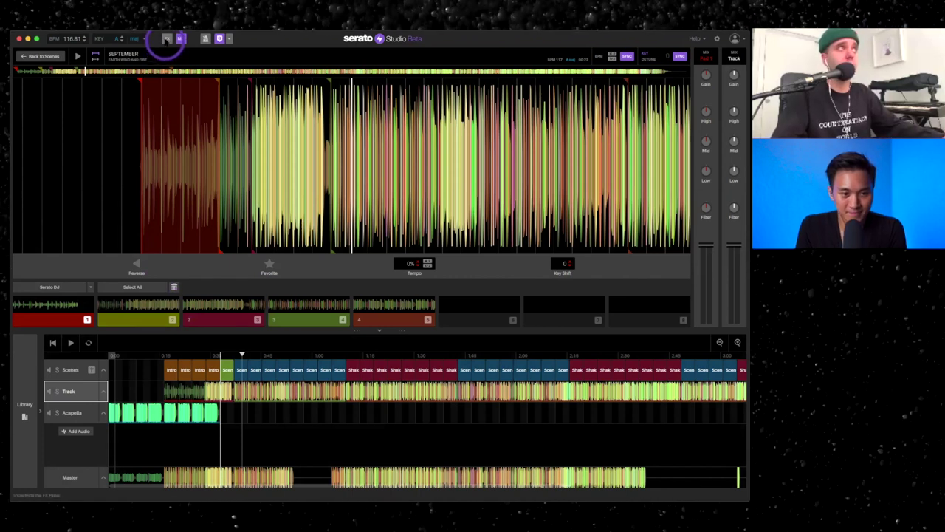
{"action": "left_click", "coordinate": [166, 39]}
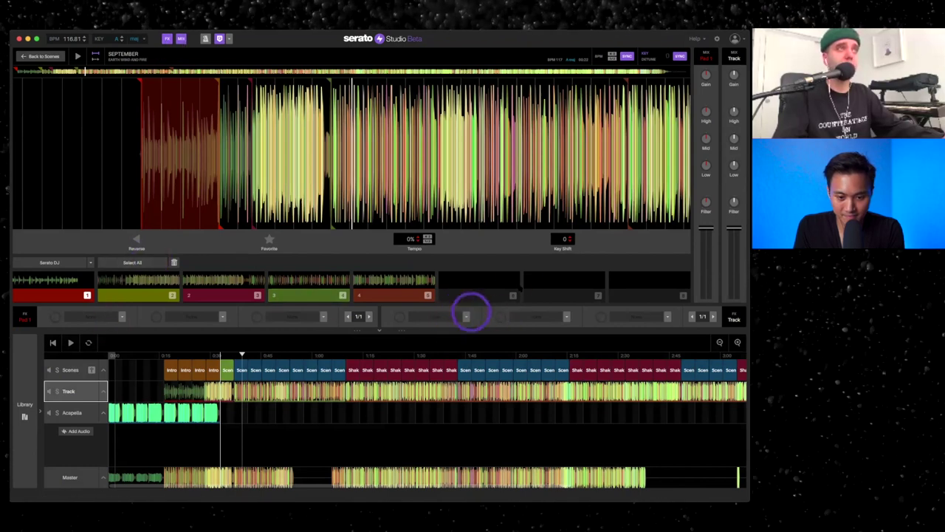
Step: Add the Hard Sidechain effect to the September track and play the song from the first Intro clip
{"action": "left_click", "coordinate": [466, 317]}
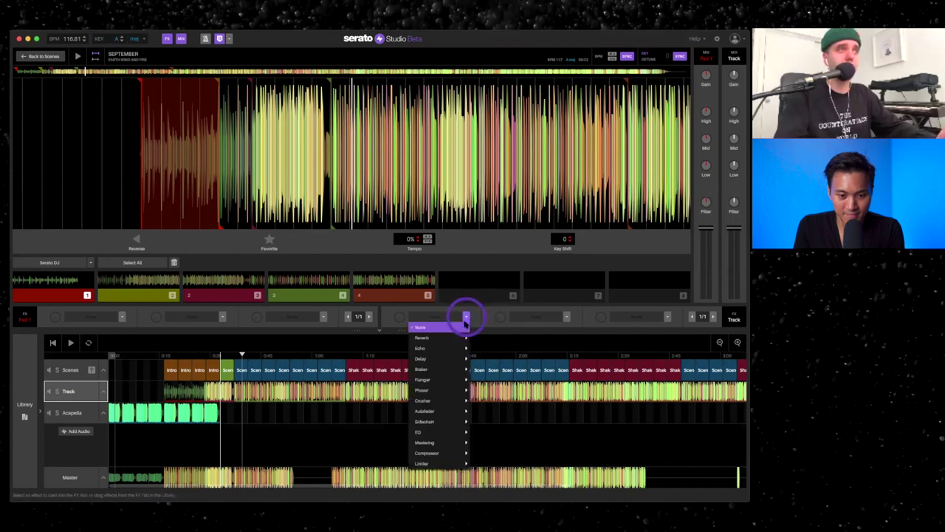
{"action": "mouse_move", "coordinate": [454, 421]}
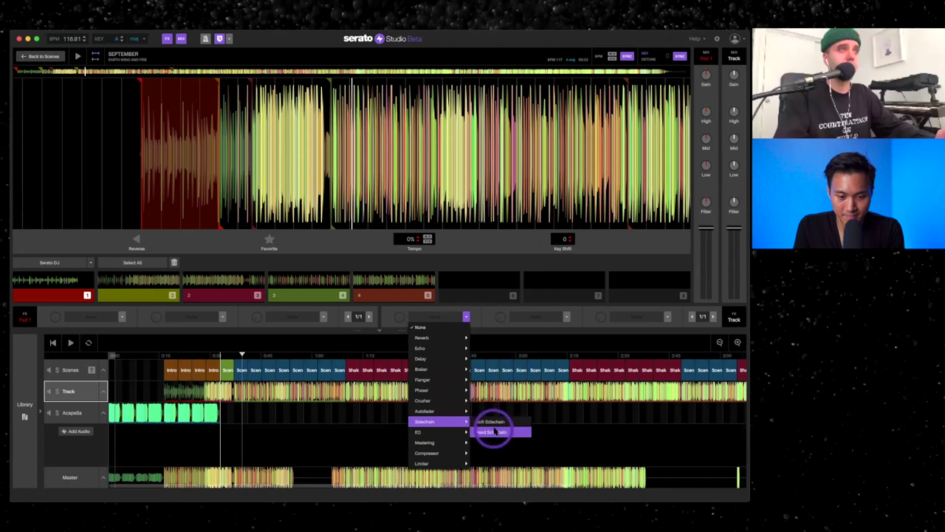
{"action": "left_click", "coordinate": [495, 432]}
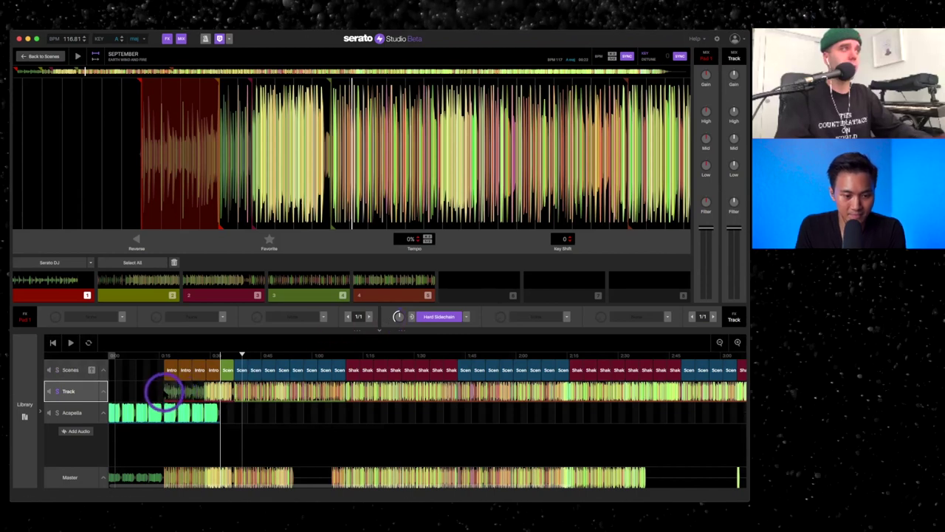
{"action": "left_click", "coordinate": [166, 391]}
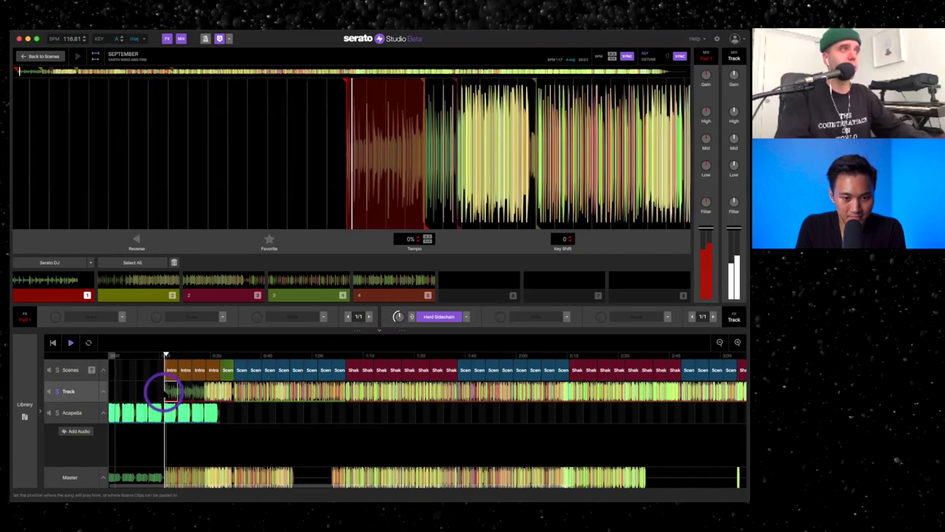
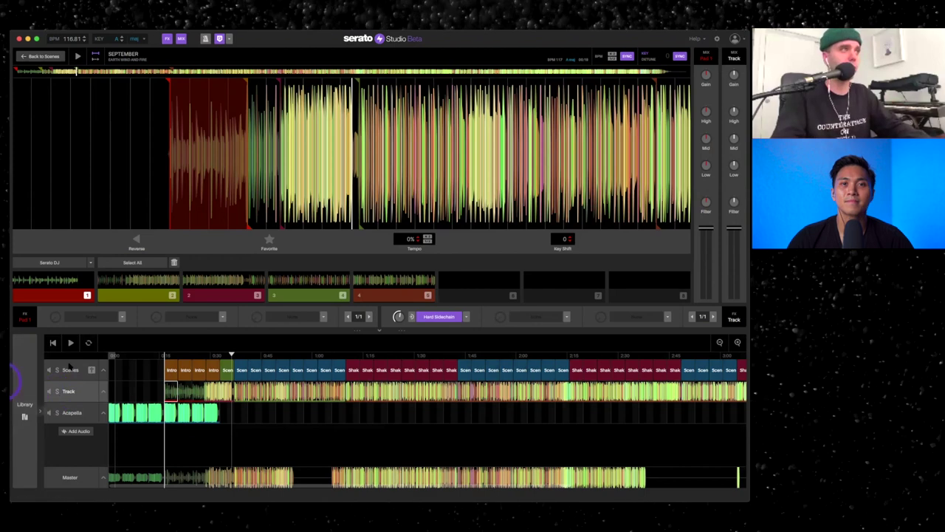
{"action": "left_click", "coordinate": [170, 370]}
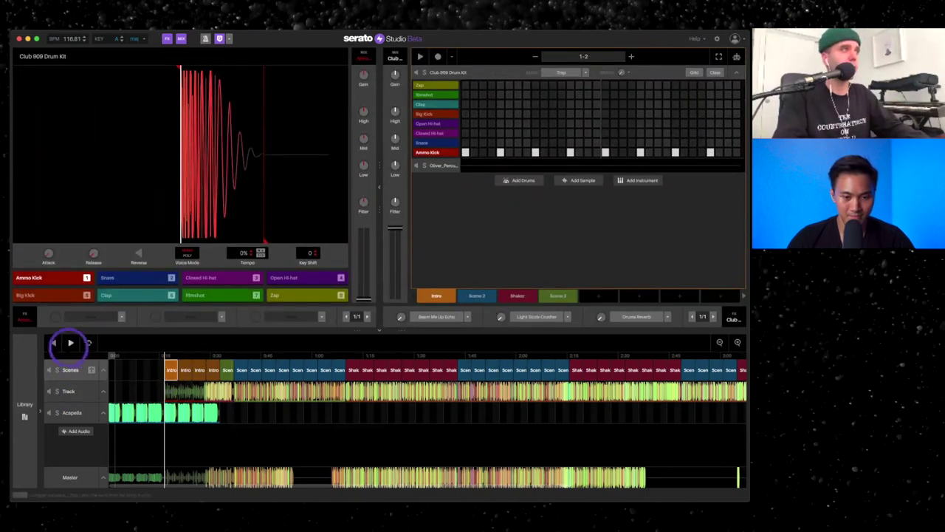
{"action": "left_click", "coordinate": [164, 391]}
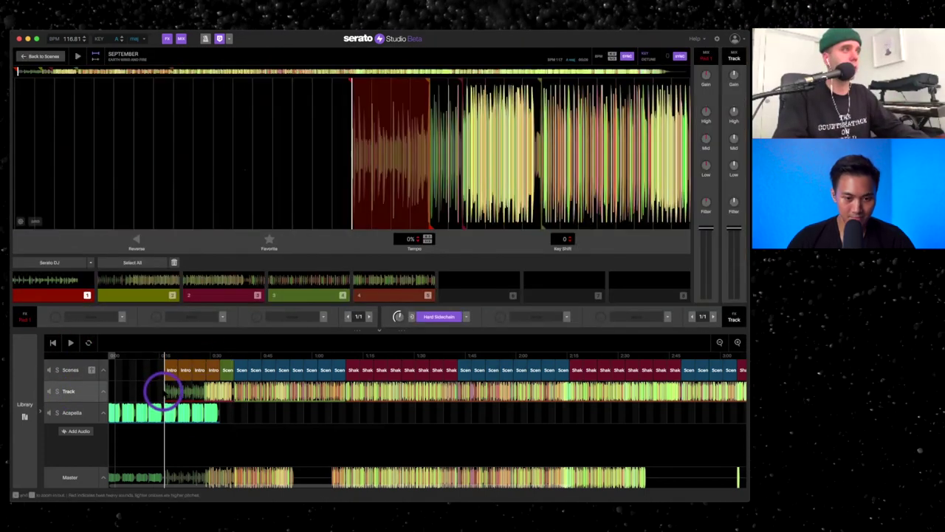
{"action": "key", "text": "space"}
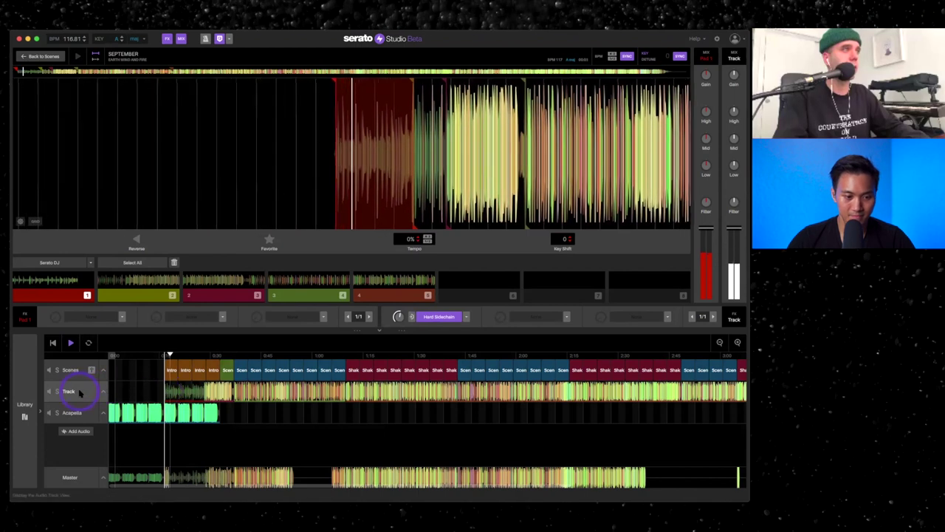
Step: Add the Hard Sidechain effect to the Acapella track and listen to it in the song
{"action": "left_click", "coordinate": [72, 412]}
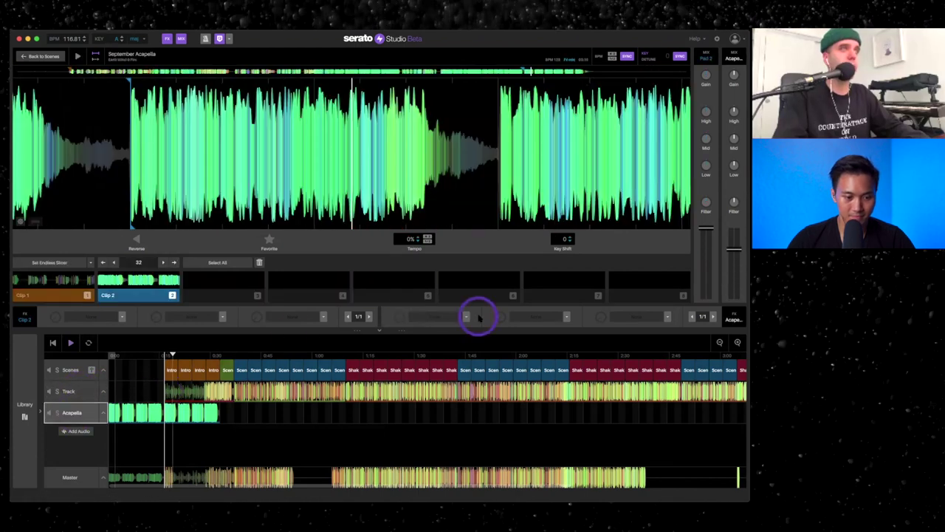
{"action": "left_click", "coordinate": [466, 316]}
{"action": "mouse_move", "coordinate": [453, 421]}
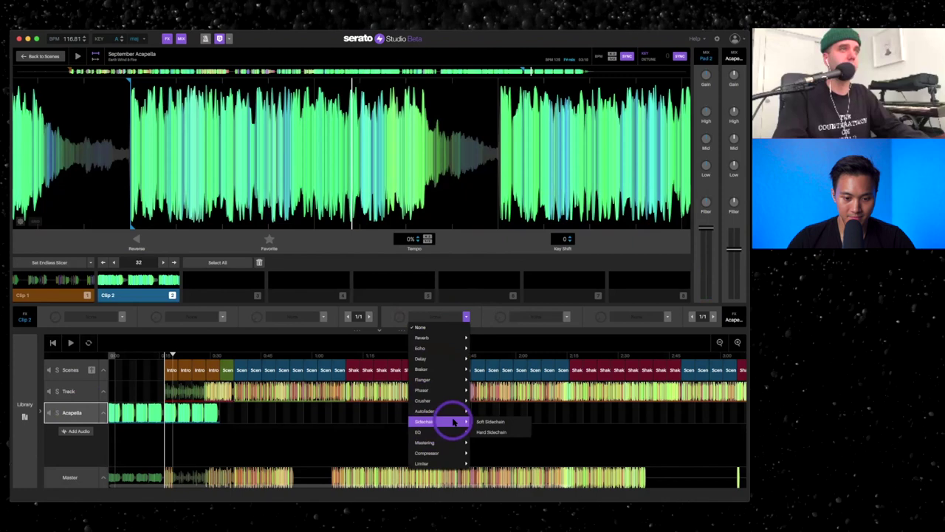
{"action": "left_click", "coordinate": [489, 432]}
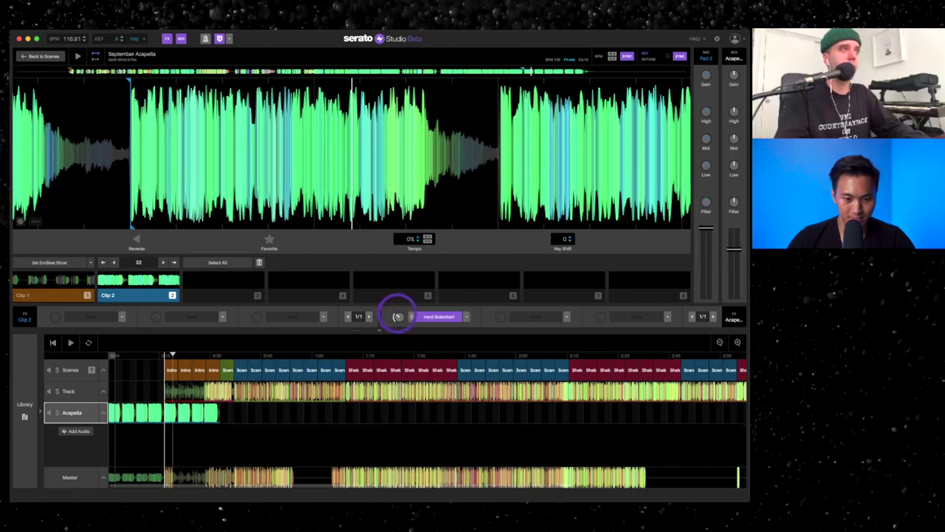
{"action": "key", "text": "space"}
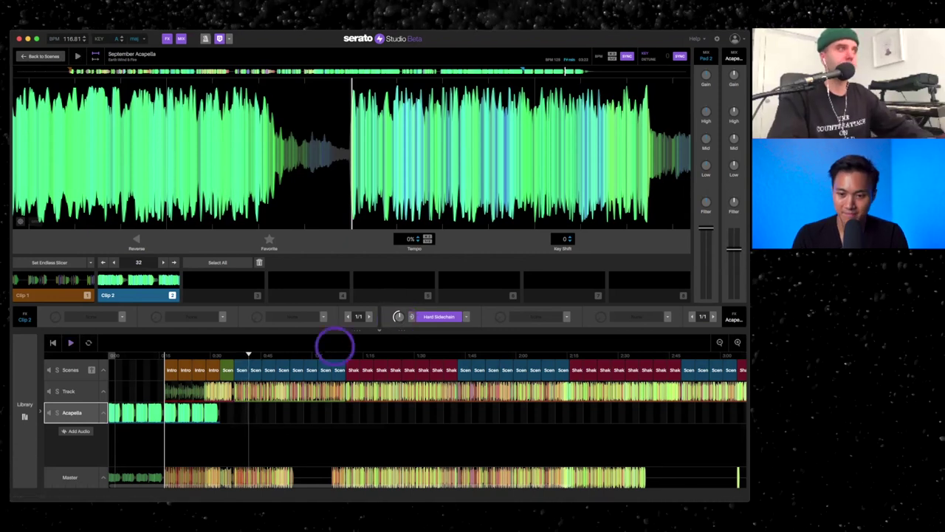
Step: Toggle the last clap hit in Scene 3's drum pattern and play the song from the Scene 3 clip
{"action": "left_click", "coordinate": [227, 370]}
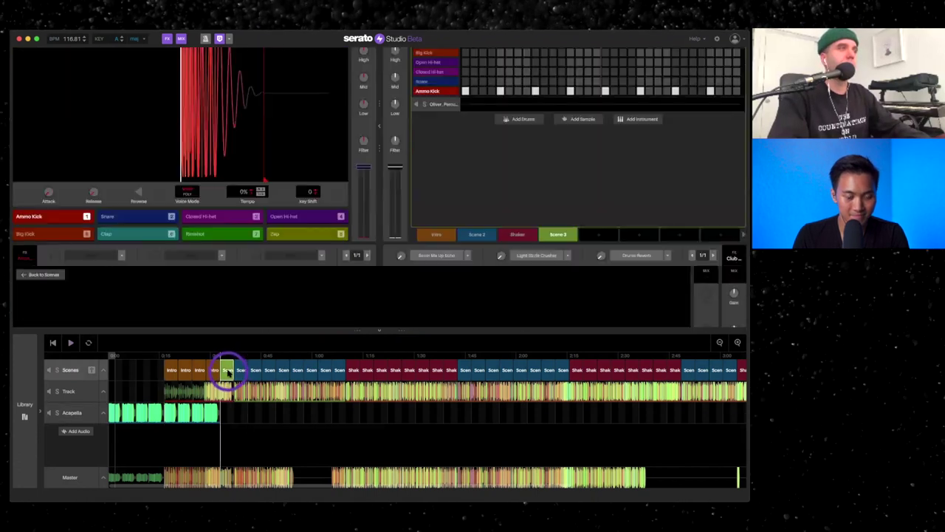
{"action": "left_click", "coordinate": [648, 150]}
{"action": "left_click", "coordinate": [710, 105]}
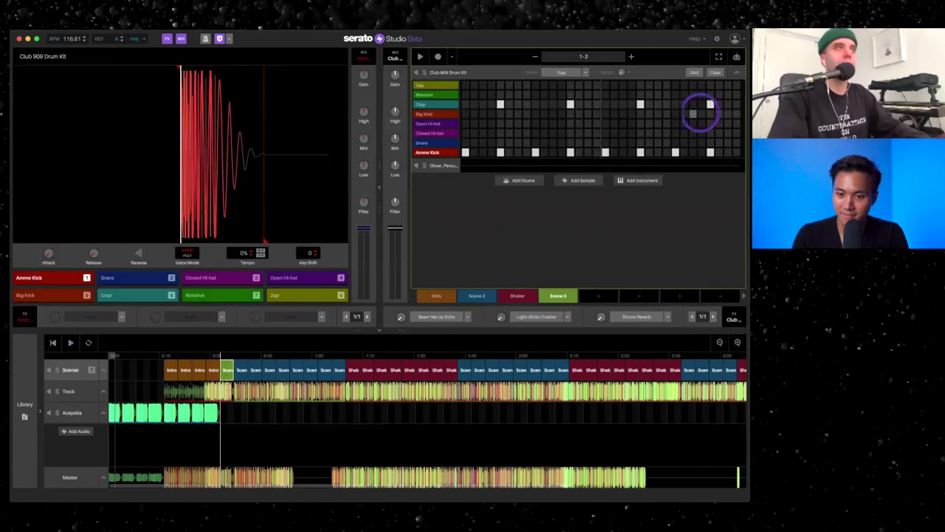
{"action": "left_click", "coordinate": [710, 104]}
{"action": "key", "text": "space"}
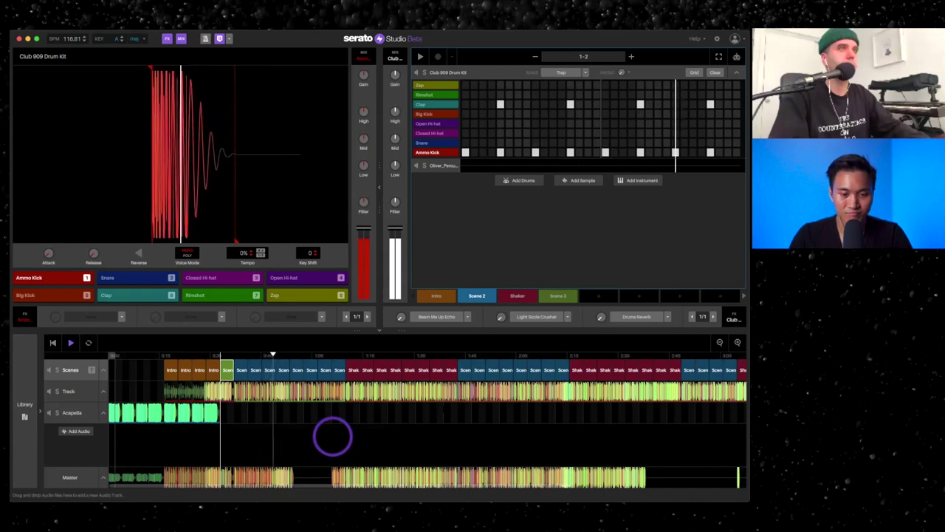
{"action": "left_click", "coordinate": [719, 341]}
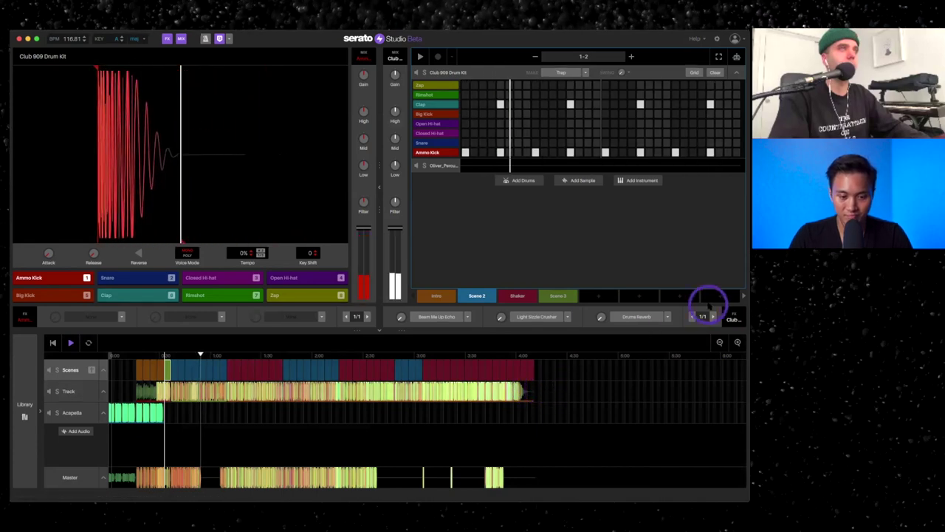
{"action": "left_click", "coordinate": [737, 342]}
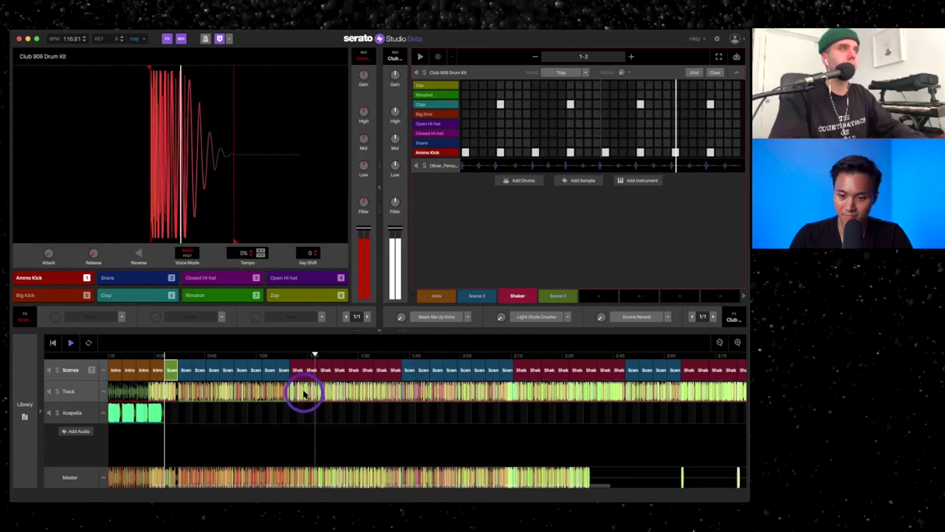
Step: Create a new scene in the next empty slot from a copy of the Shaker scene
{"action": "left_click", "coordinate": [74, 391]}
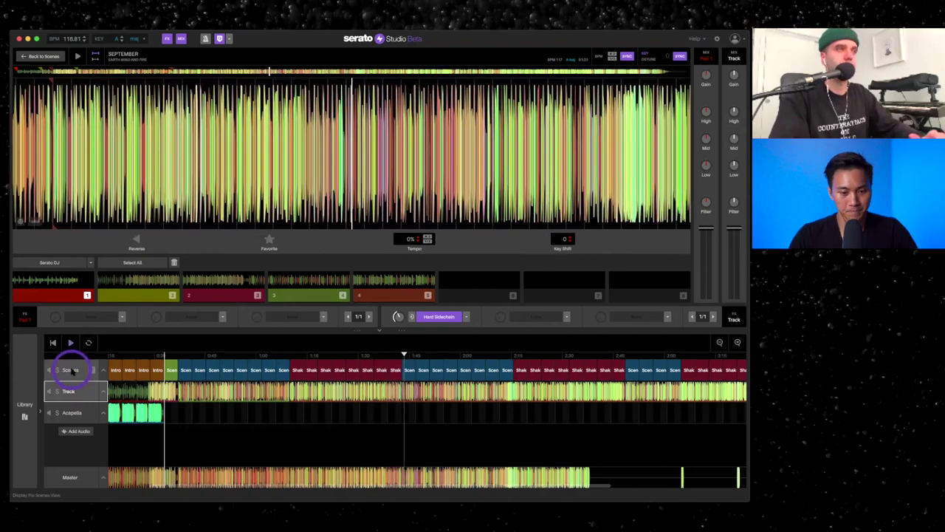
{"action": "left_click", "coordinate": [70, 369]}
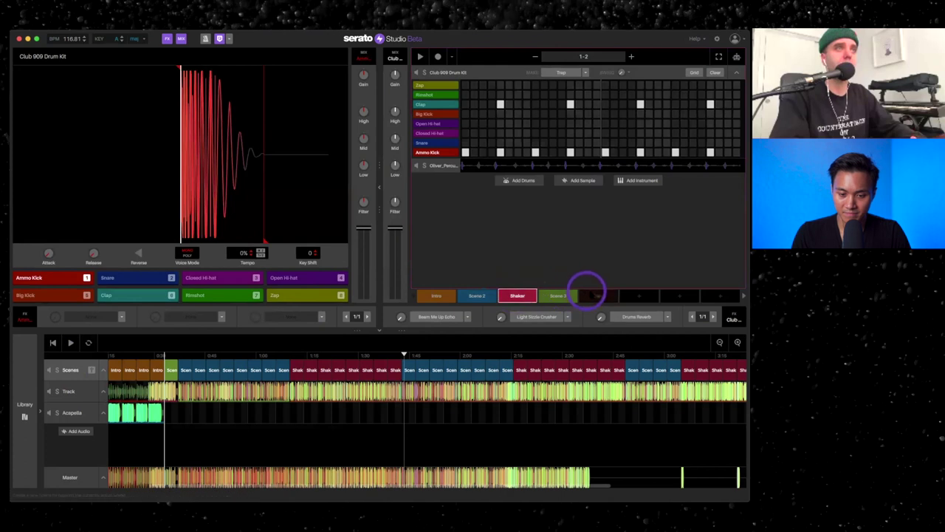
{"action": "left_click", "coordinate": [598, 295]}
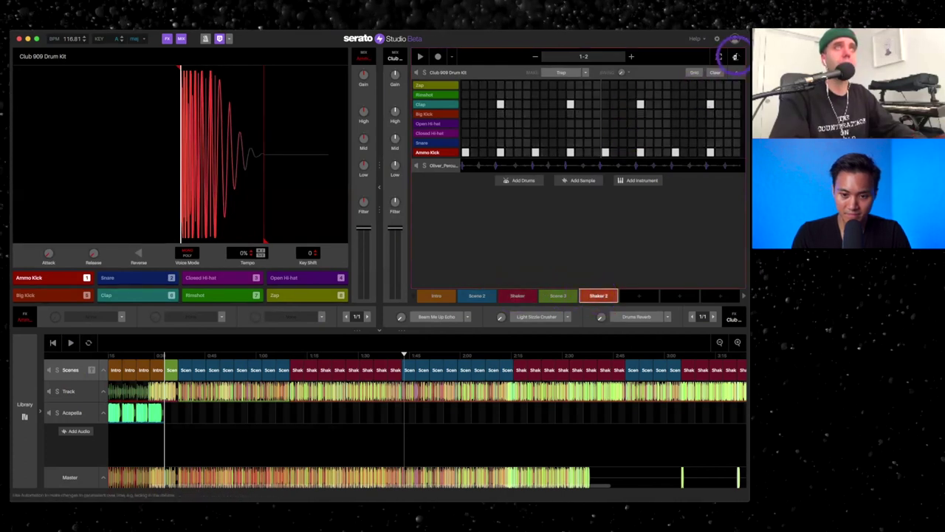
Step: Automate Mute on the Club 909 Drum Kit so it is silenced over roughly the last quarter of Shaker 2
{"action": "left_click", "coordinate": [735, 55]}
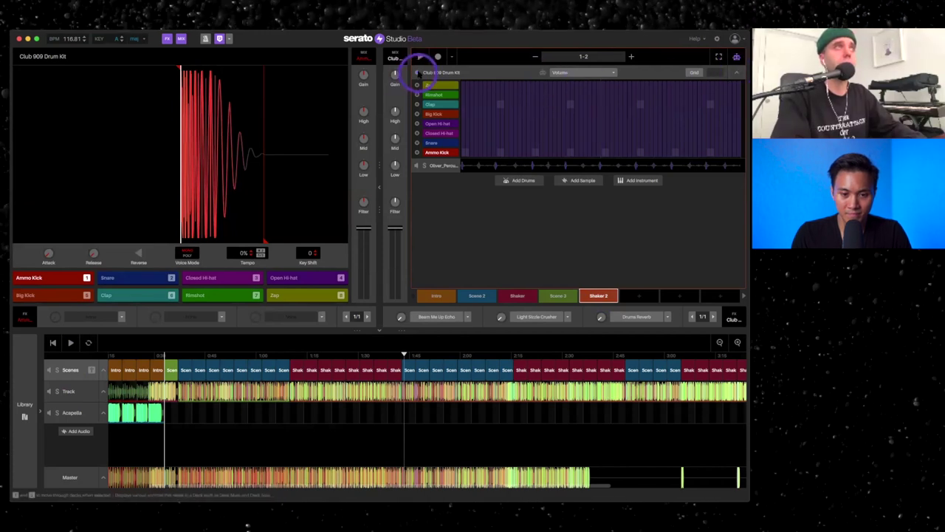
{"action": "left_click", "coordinate": [604, 71]}
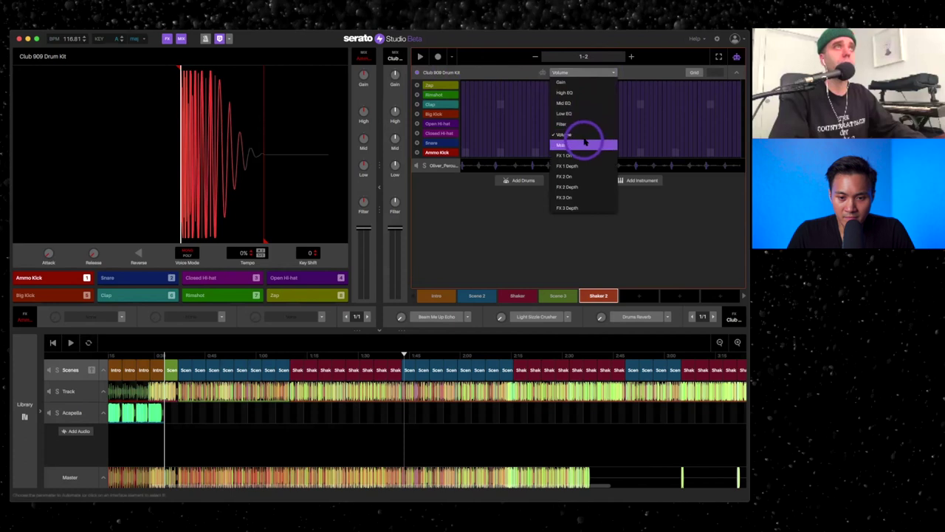
{"action": "left_click", "coordinate": [581, 143]}
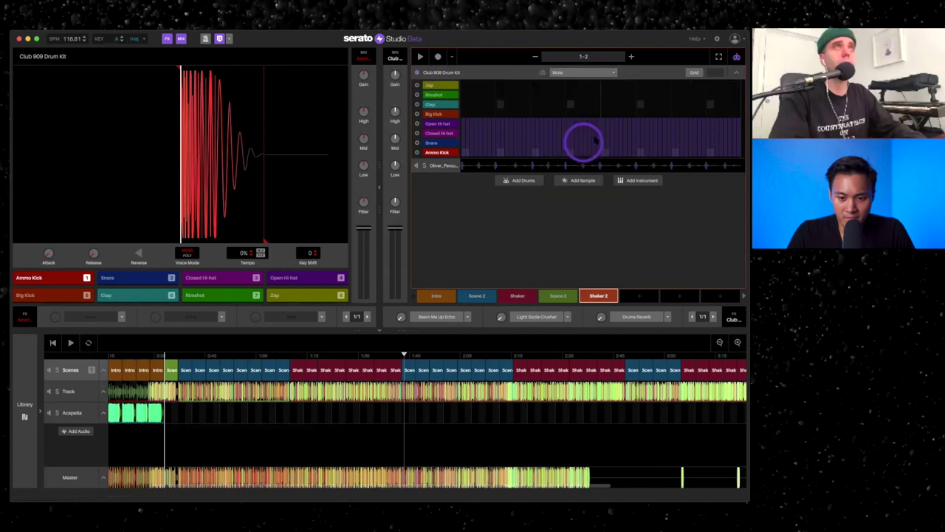
{"action": "left_click", "coordinate": [736, 122]}
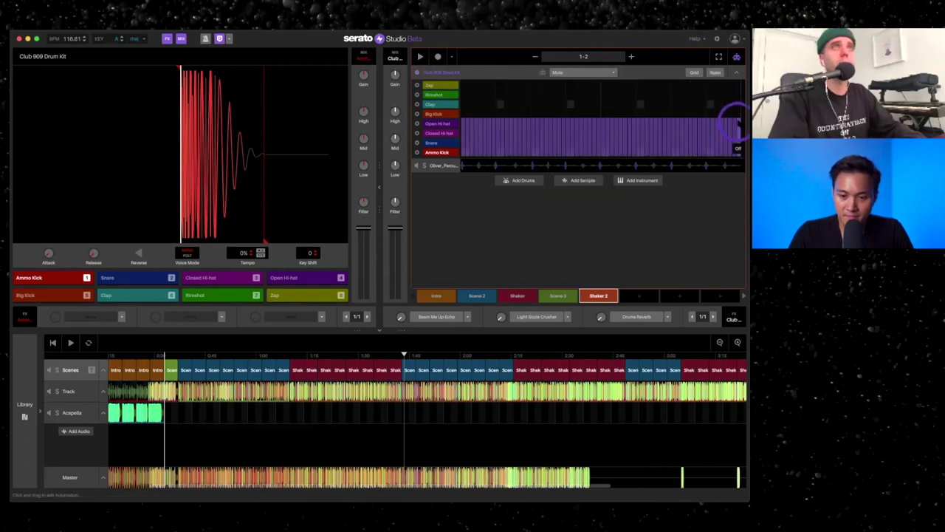
{"action": "mouse_move", "coordinate": [736, 125]}
{"action": "left_mouse_down"}
{"action": "mouse_move", "coordinate": [733, 98]}
{"action": "mouse_move", "coordinate": [737, 135]}
{"action": "mouse_move", "coordinate": [726, 108]}
{"action": "mouse_move", "coordinate": [736, 104]}
{"action": "mouse_move", "coordinate": [686, 106]}
{"action": "left_mouse_up"}
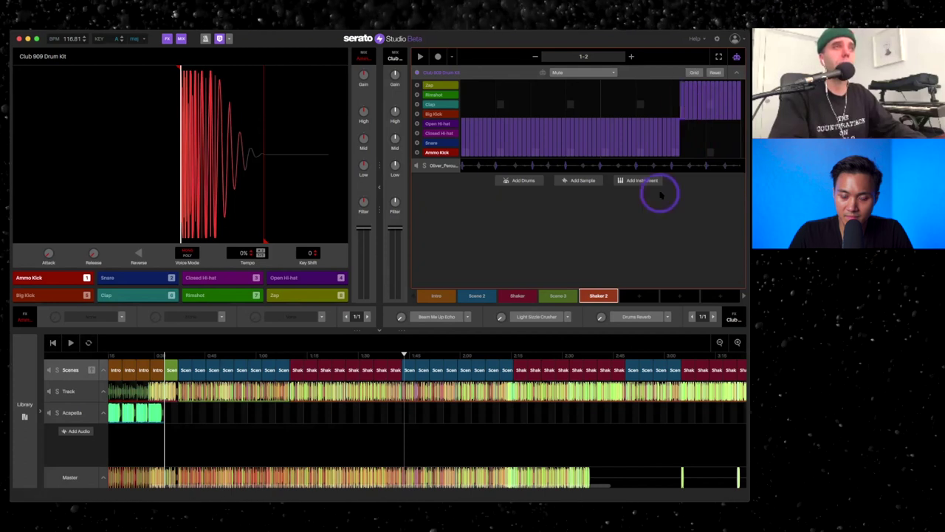
Step: Automate Mute on the Apple Shaker loop over the last quarter of Shaker 2 and play the scene
{"action": "left_click", "coordinate": [452, 167]}
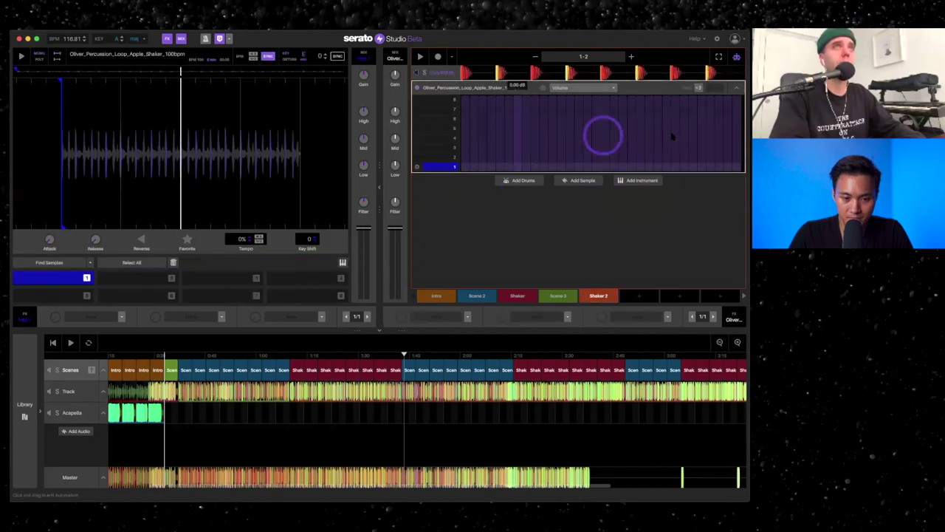
{"action": "left_click", "coordinate": [604, 88]}
{"action": "left_click", "coordinate": [574, 147]}
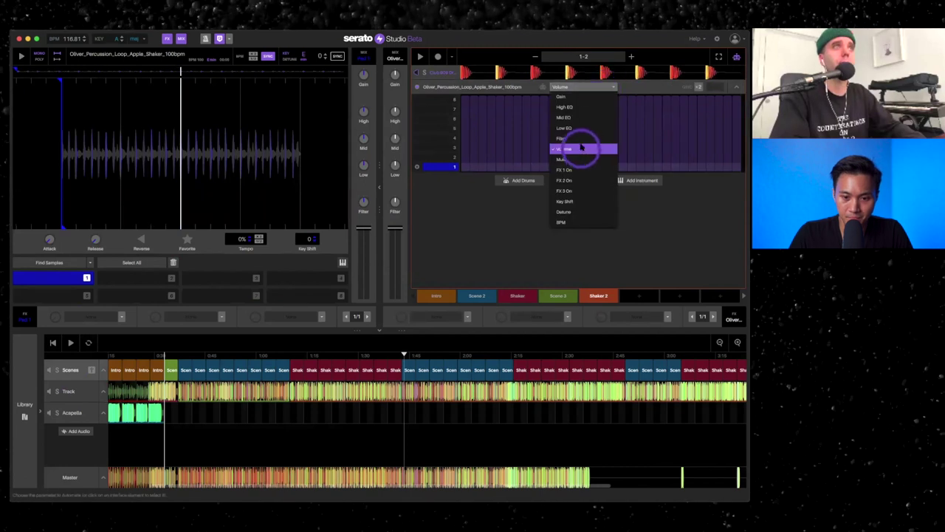
{"action": "left_click", "coordinate": [594, 86]}
{"action": "left_click", "coordinate": [578, 159]}
{"action": "mouse_move", "coordinate": [703, 127]}
{"action": "left_mouse_down"}
{"action": "mouse_move", "coordinate": [728, 129]}
{"action": "mouse_move", "coordinate": [717, 116]}
{"action": "mouse_move", "coordinate": [670, 107]}
{"action": "left_mouse_up"}
{"action": "key", "text": "space"}
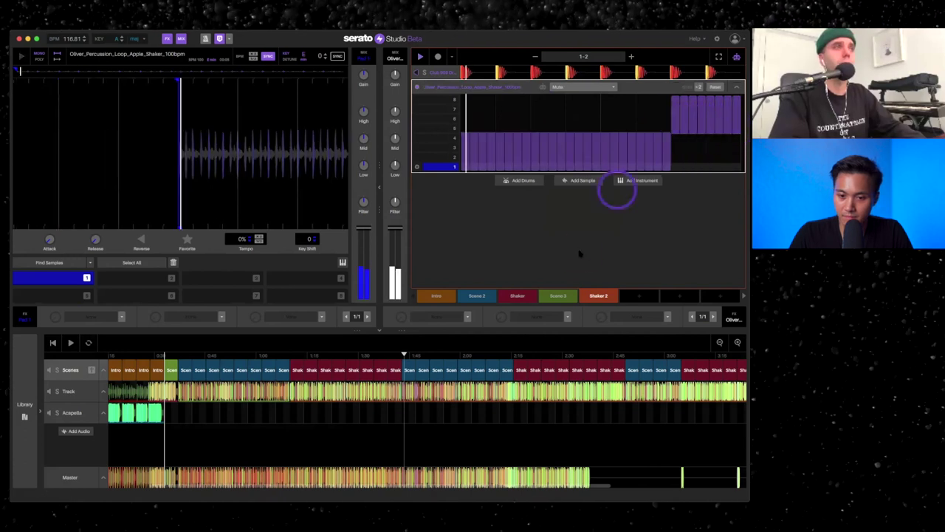
Step: Replace the last clip of the first Shaker section in the arrangement with Shaker 2 and play the transition
{"action": "left_click", "coordinate": [600, 296]}
{"action": "left_click_drag", "start_coordinate": [560, 314], "coordinate": [385, 372]}
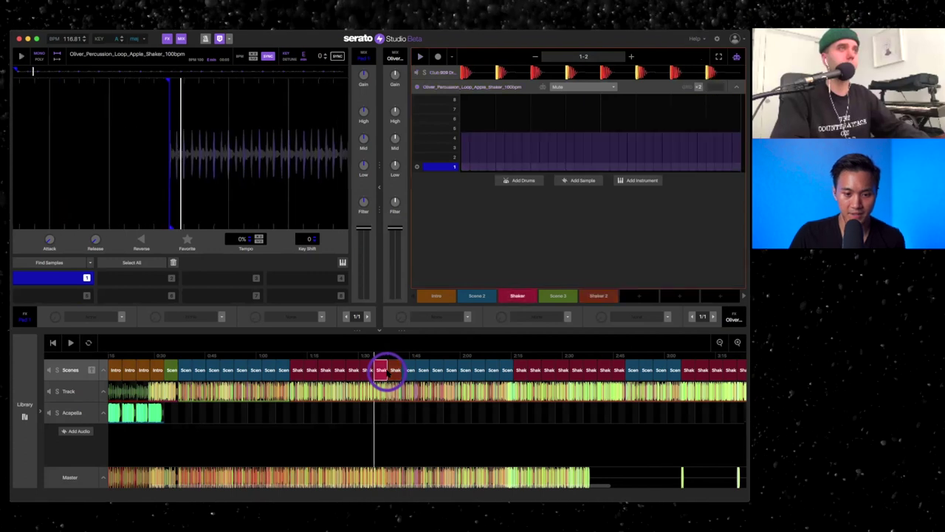
{"action": "key", "text": "space"}
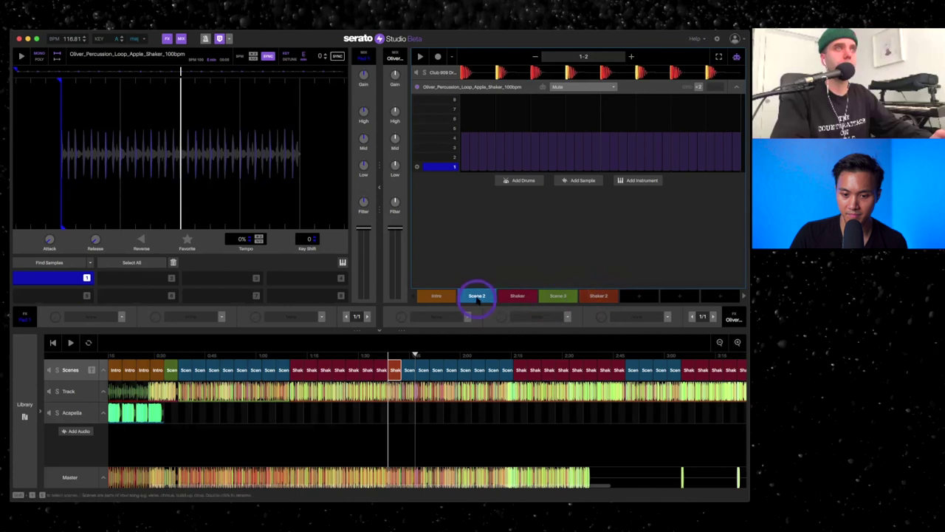
Step: Rename Scene 2 as Beat and duplicate it into the next empty scene slot
{"action": "left_click", "coordinate": [476, 296]}
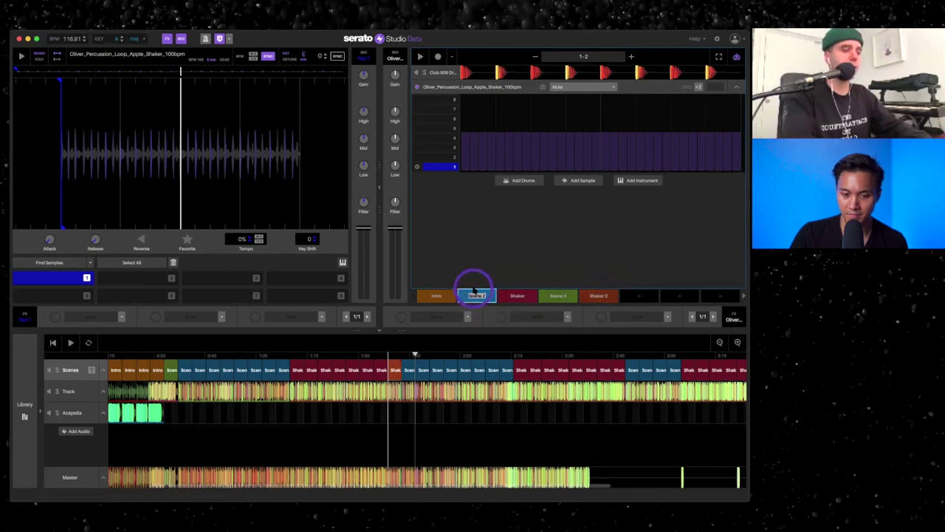
{"action": "left_click", "coordinate": [639, 296]}
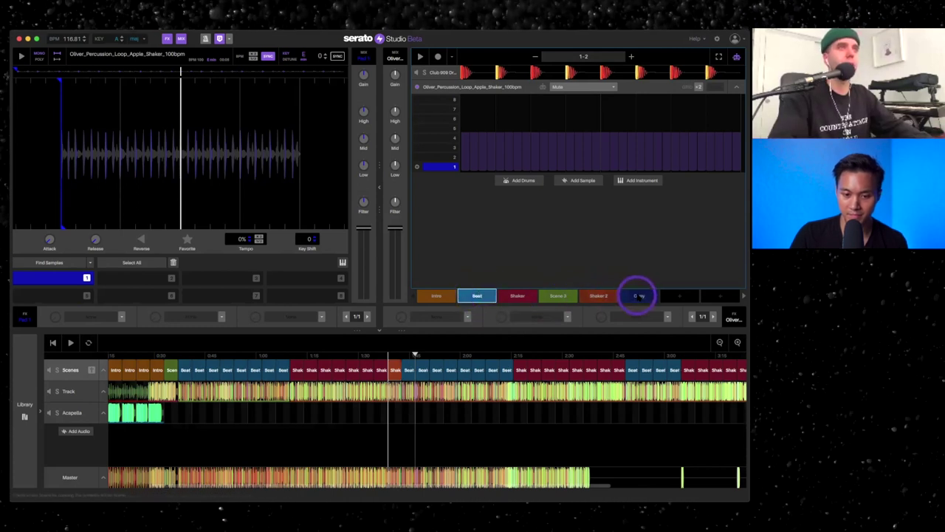
{"action": "left_click", "coordinate": [638, 297]}
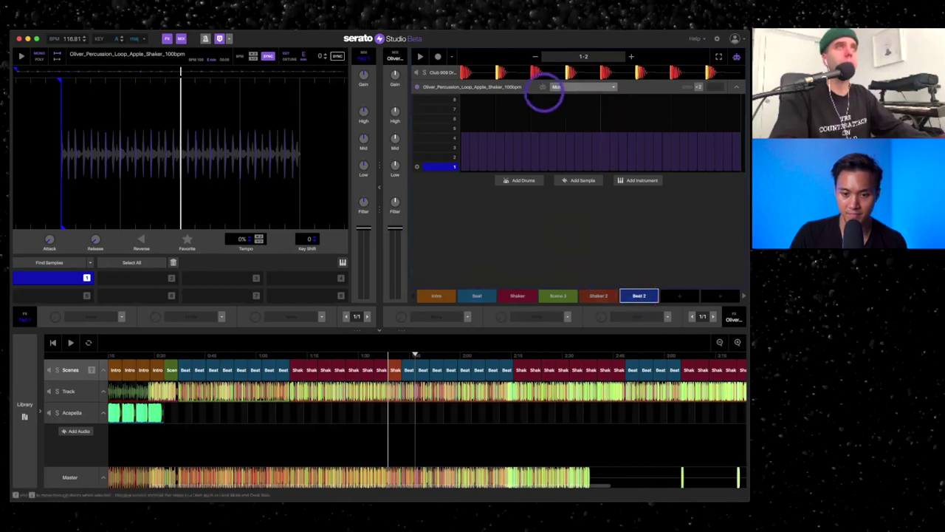
Step: Mute the drum kit over roughly Beat 2's last quarter, then replace the last Beat clip before the first Shaker section with Beat 2
{"action": "left_click", "coordinate": [439, 73]}
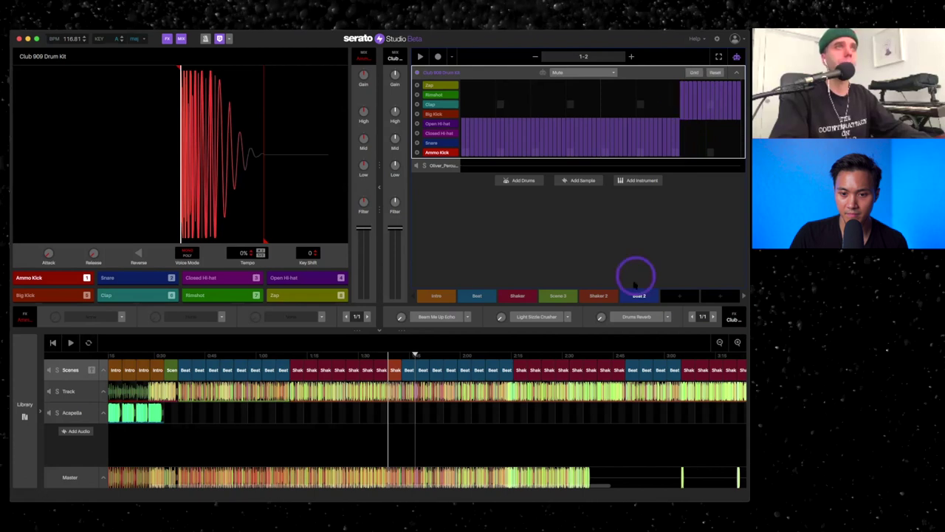
{"action": "left_click", "coordinate": [281, 360]}
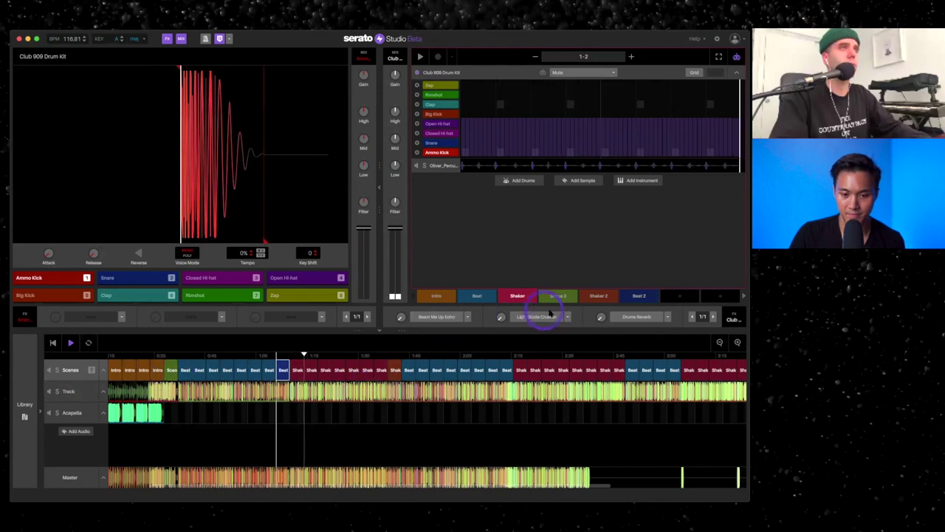
Step: Replace the fourth clip of the first Shaker section with Shaker 2 and play the transition
{"action": "left_click", "coordinate": [295, 392]}
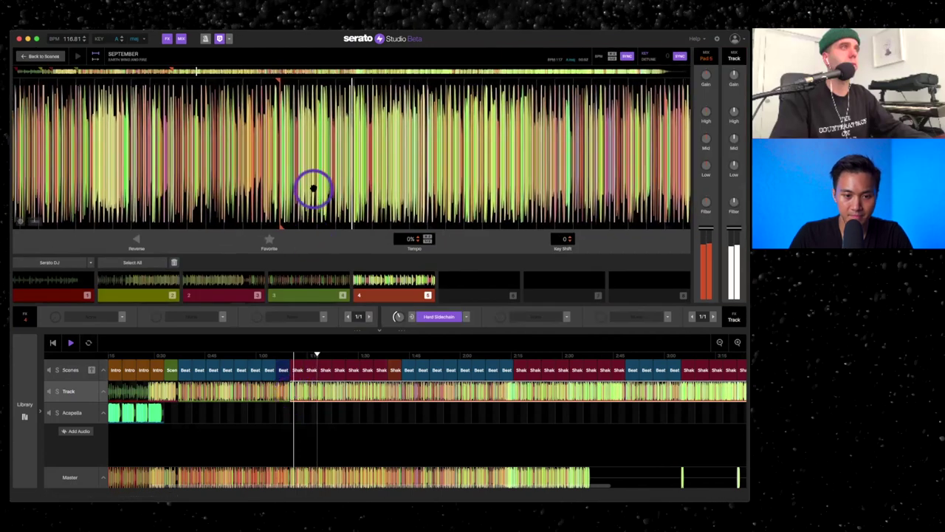
{"action": "scroll", "coordinate": [312, 185], "scroll_direction": "up", "scroll_amount": 5}
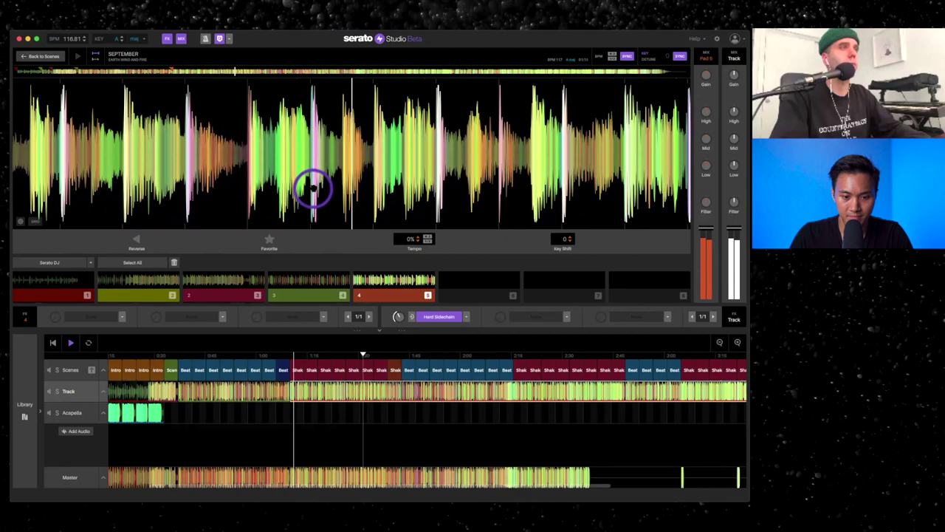
{"action": "left_click", "coordinate": [353, 371]}
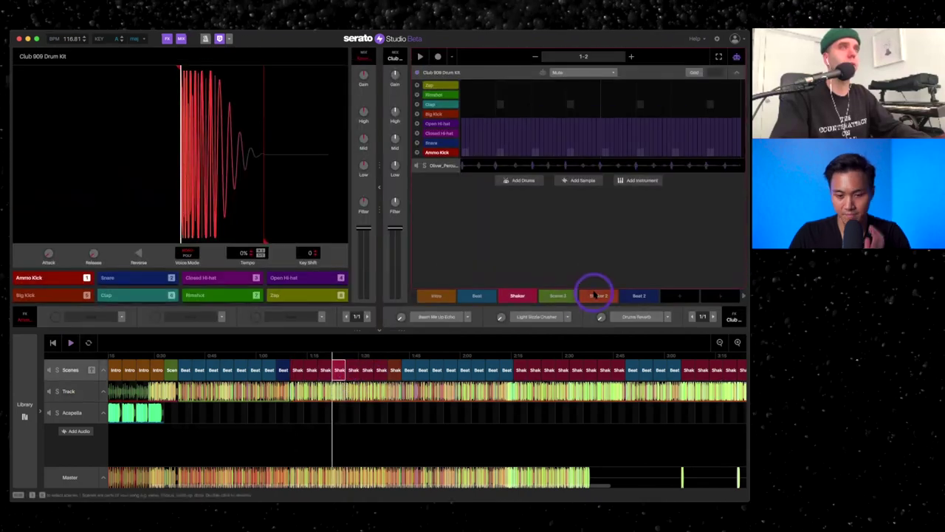
{"action": "left_click", "coordinate": [340, 371]}
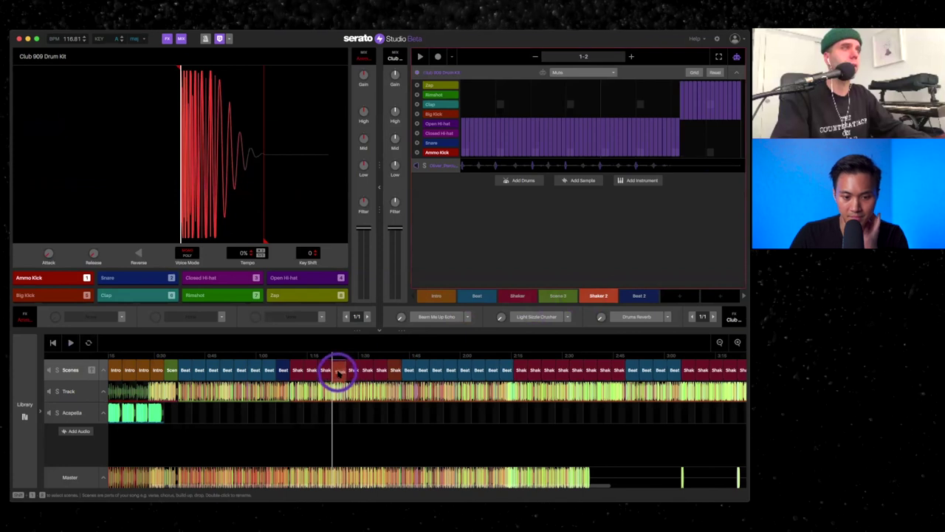
{"action": "key", "text": "space"}
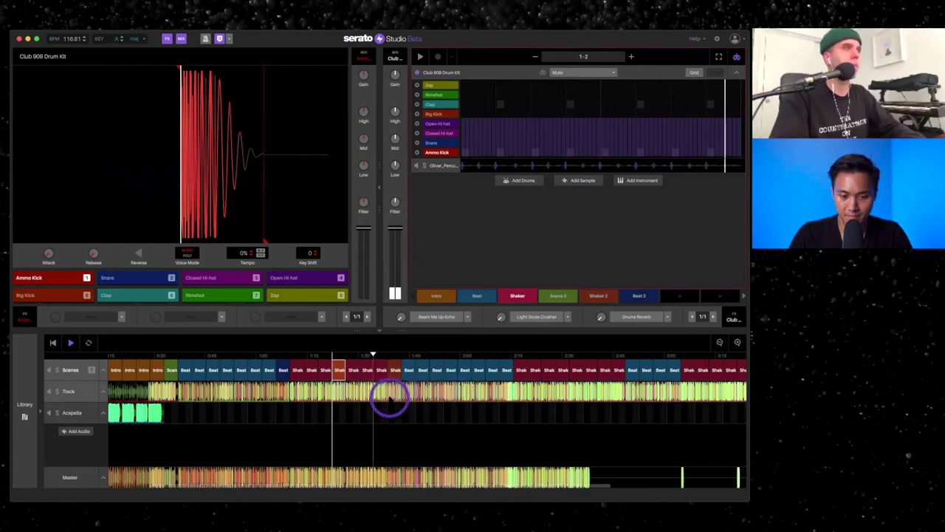
{"action": "key", "text": "space"}
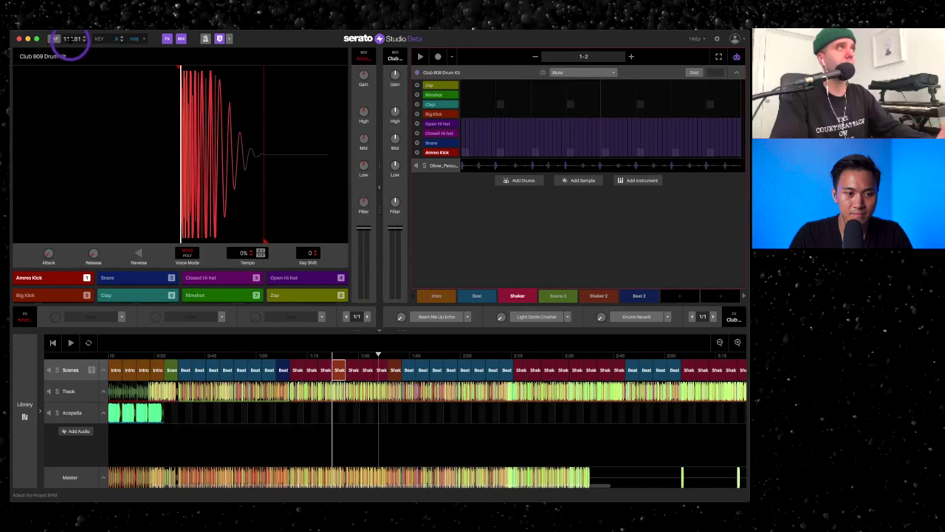
Step: Set the project tempo to 122 BPM and play the arrangement from the first Intro clip
{"action": "left_click_drag", "start_coordinate": [84, 39], "coordinate": [83, 37]}
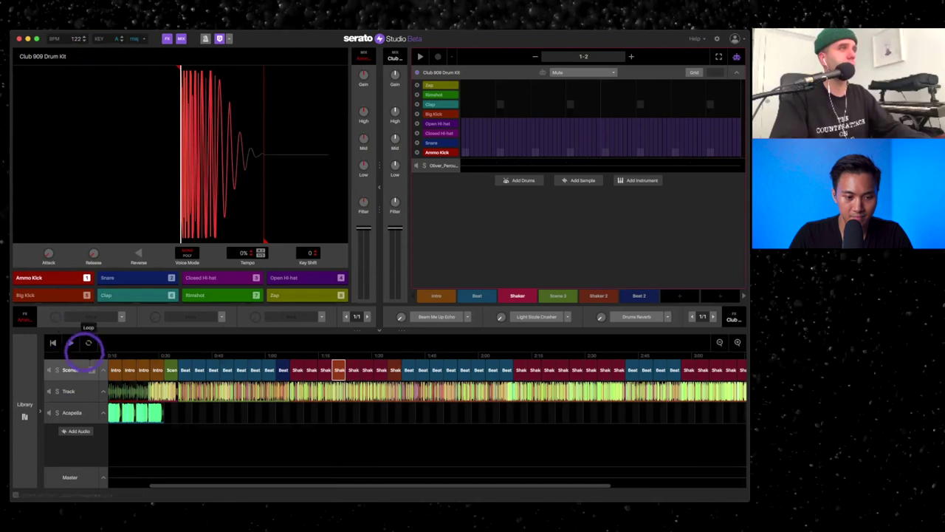
{"action": "scroll", "coordinate": [133, 369], "scroll_direction": "left", "scroll_amount": 3}
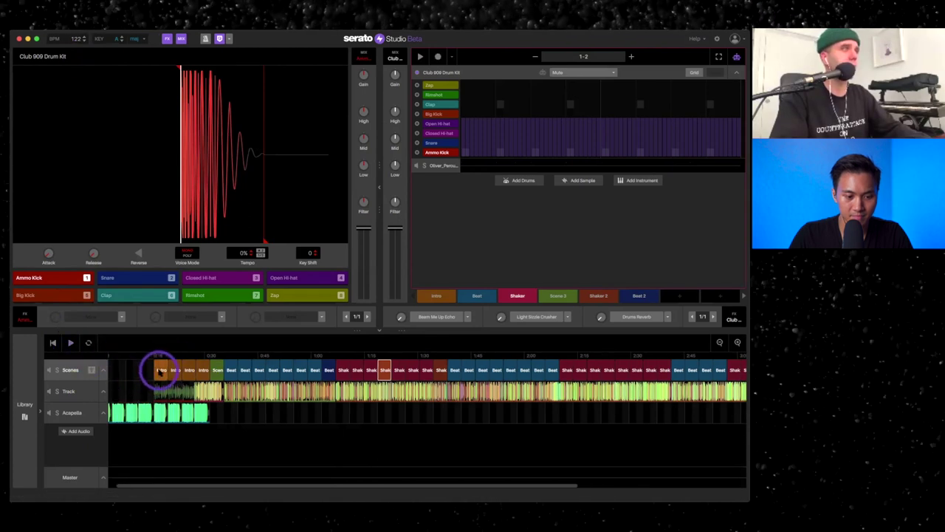
{"action": "left_click", "coordinate": [159, 370]}
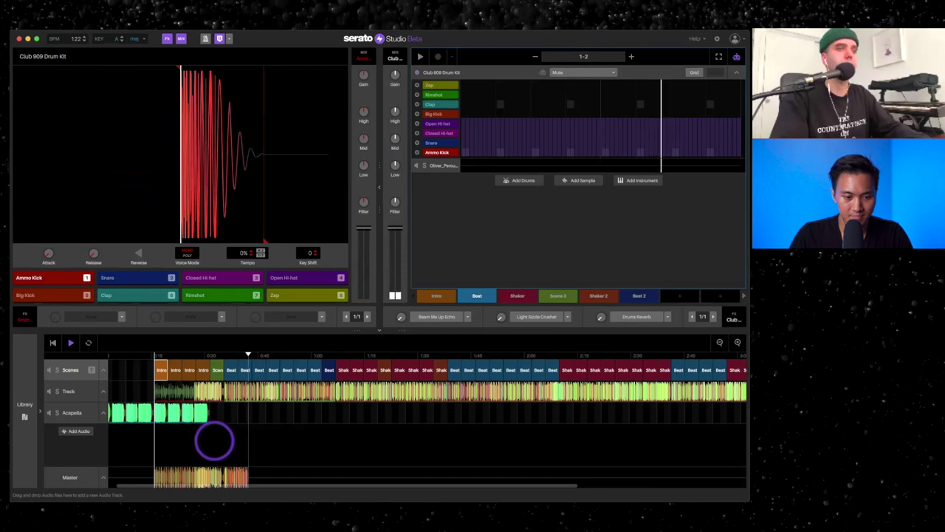
{"action": "key", "text": "space"}
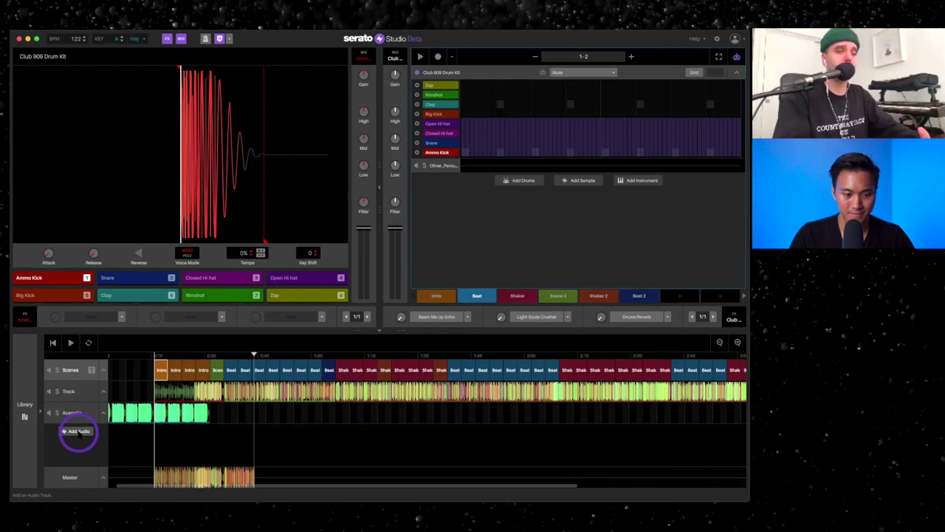
Step: Add an audio track and search all drum samples in the library for "crash"
{"action": "left_click", "coordinate": [79, 432]}
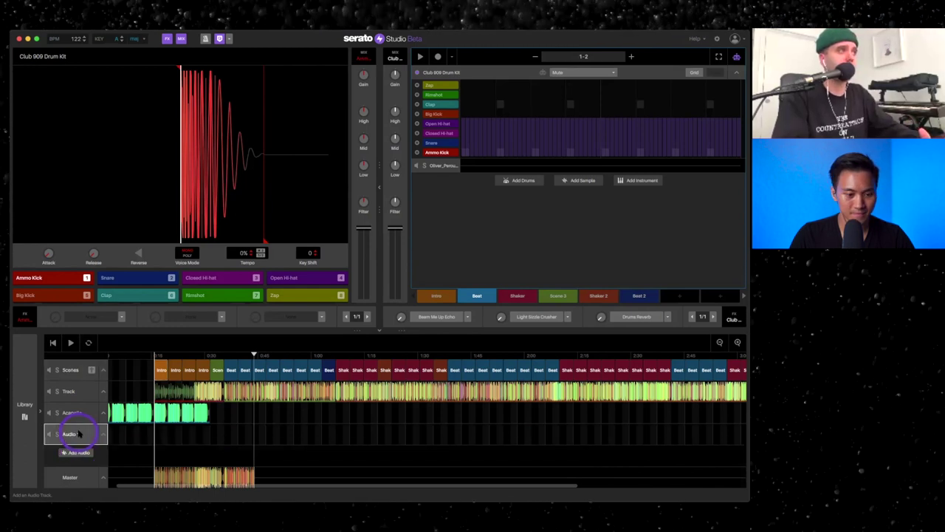
{"action": "left_click", "coordinate": [25, 420]}
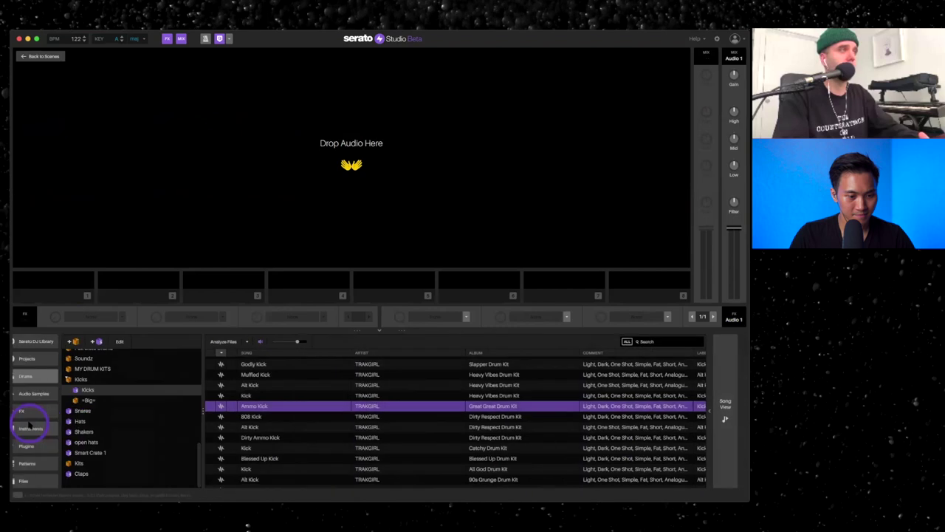
{"action": "left_click", "coordinate": [35, 377]}
{"action": "left_click", "coordinate": [42, 393]}
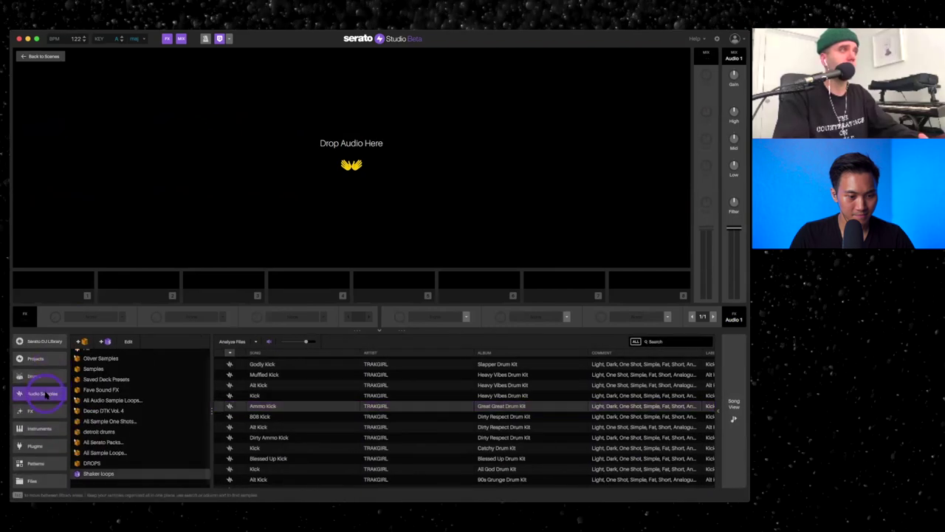
{"action": "left_click", "coordinate": [35, 376]}
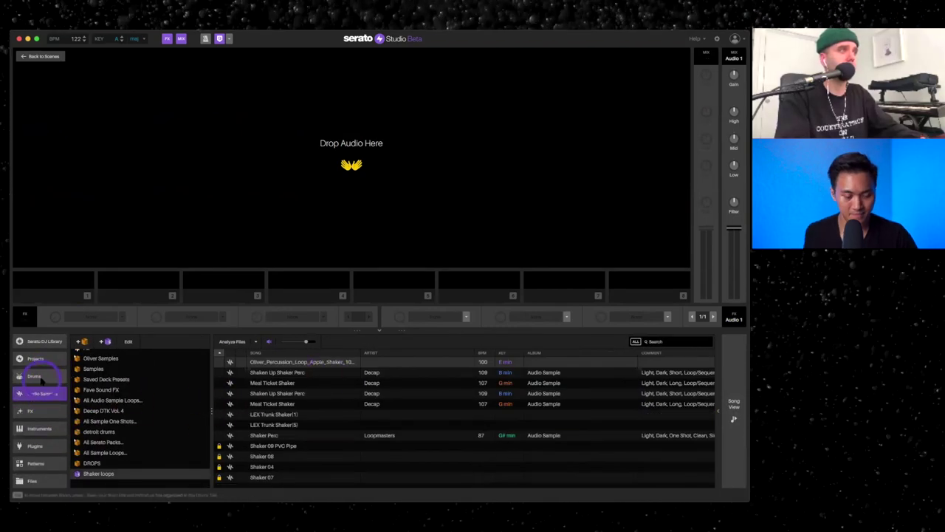
{"action": "left_click", "coordinate": [115, 357]}
{"action": "left_click", "coordinate": [644, 341]}
{"action": "type", "text": "crash"}
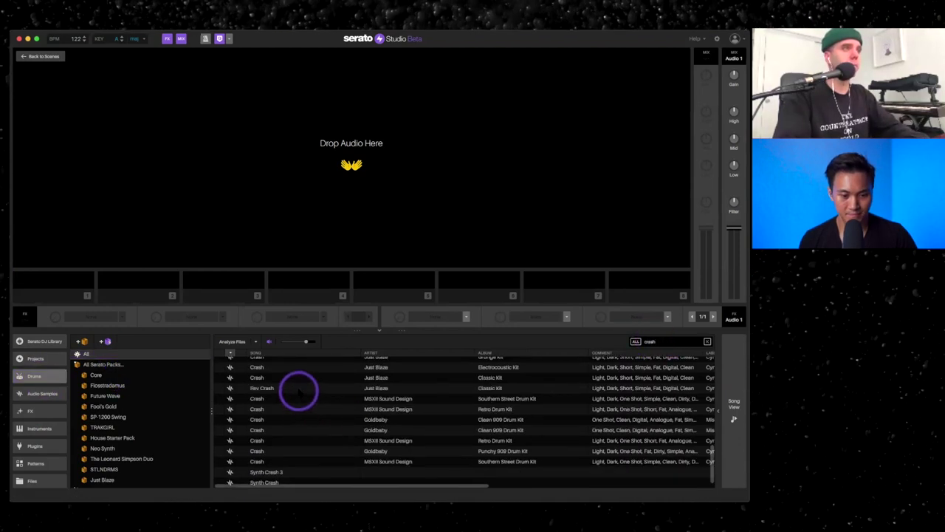
Step: Audition several FULL_CRATE crash one-shots and load FULL_CRATE_crash_one_shot_live_splash into the new audio track
{"action": "scroll", "coordinate": [297, 386], "scroll_direction": "down", "scroll_amount": 5}
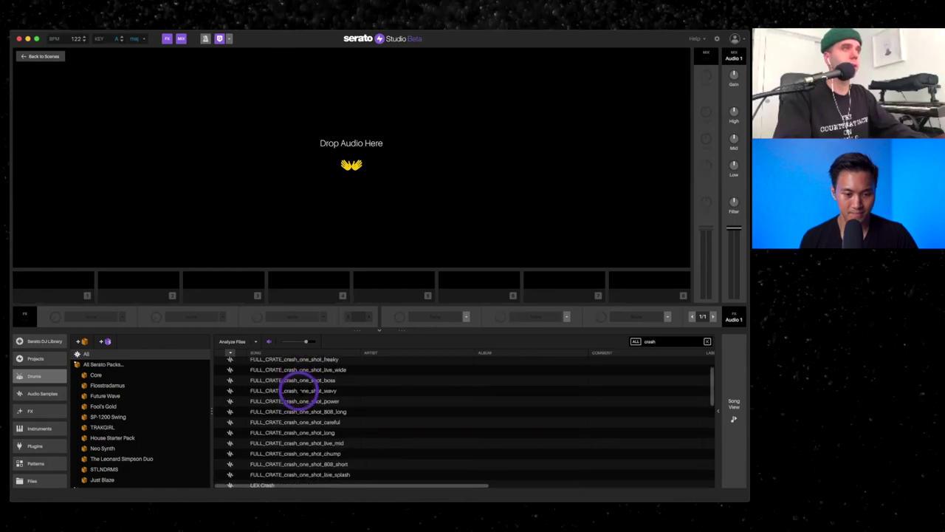
{"action": "left_click", "coordinate": [303, 415]}
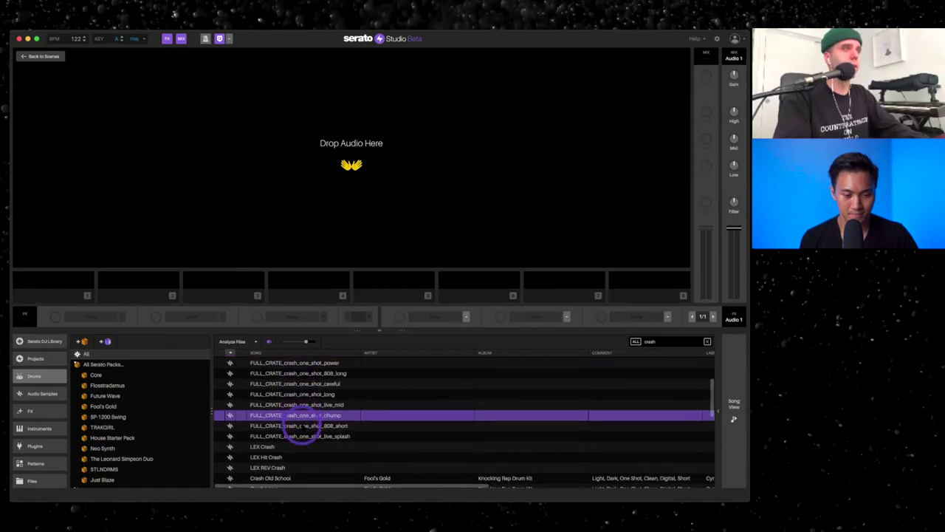
{"action": "left_click", "coordinate": [302, 426]}
{"action": "left_click", "coordinate": [305, 437]}
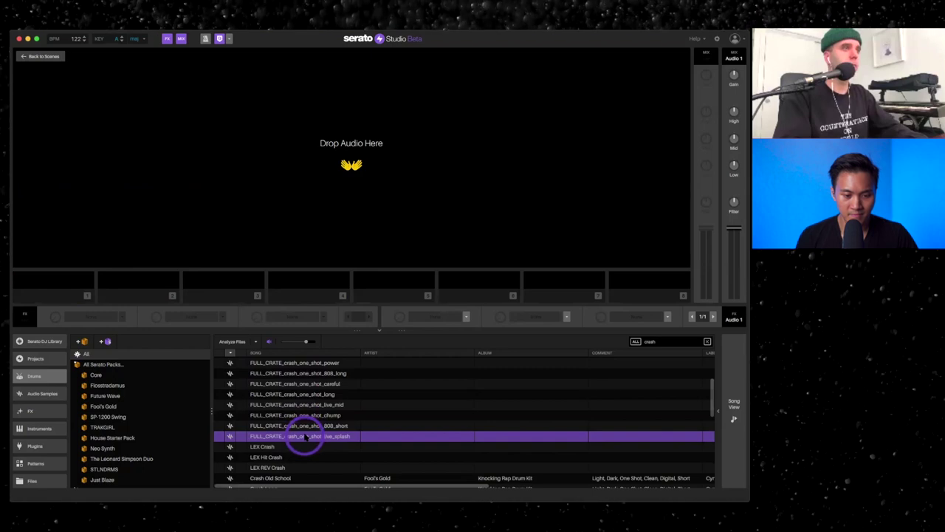
{"action": "left_click_drag", "start_coordinate": [305, 436], "coordinate": [303, 187]}
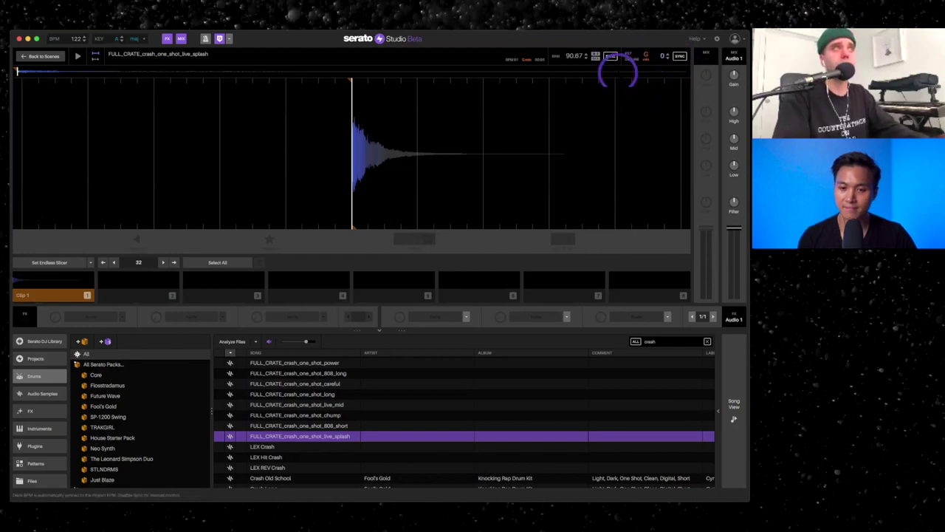
Step: Play the crash from the start of the arrangement and set its key shift to +2
{"action": "left_click", "coordinate": [735, 376]}
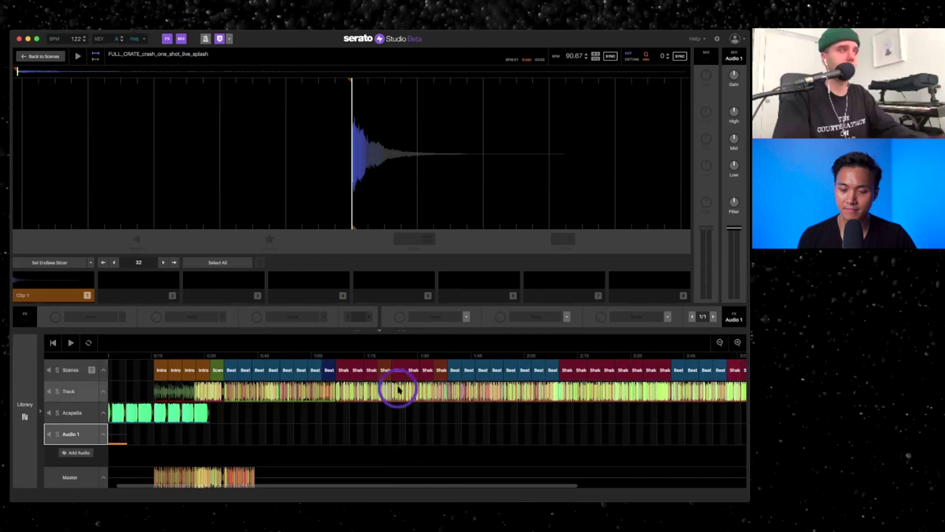
{"action": "left_click", "coordinate": [70, 293]}
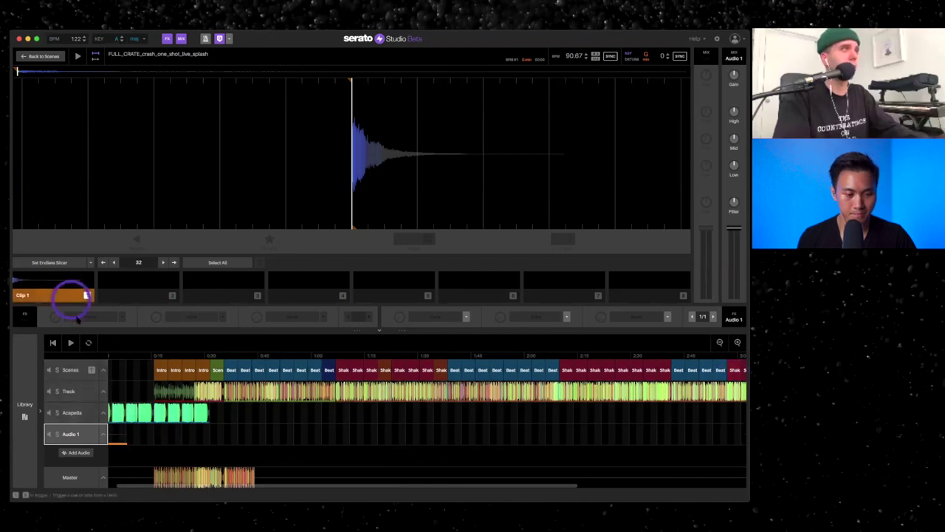
{"action": "key", "text": "space"}
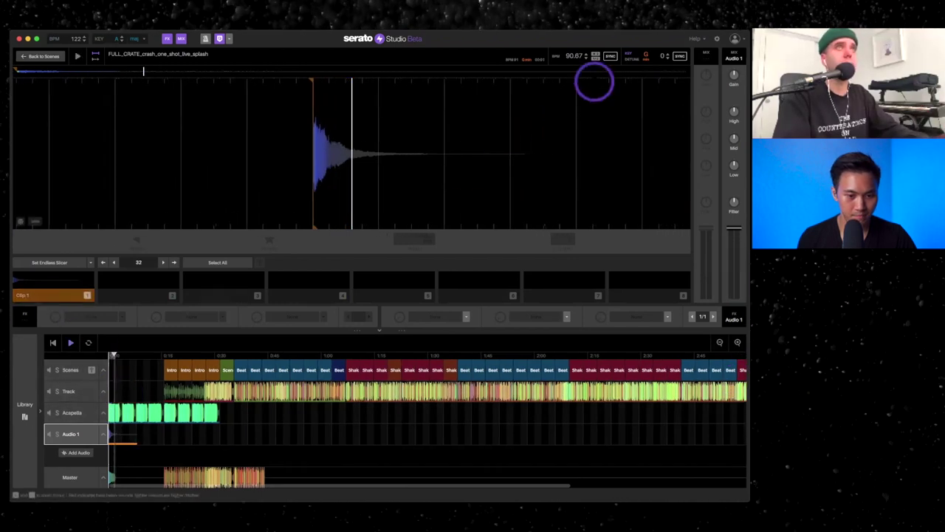
{"action": "key", "text": "space"}
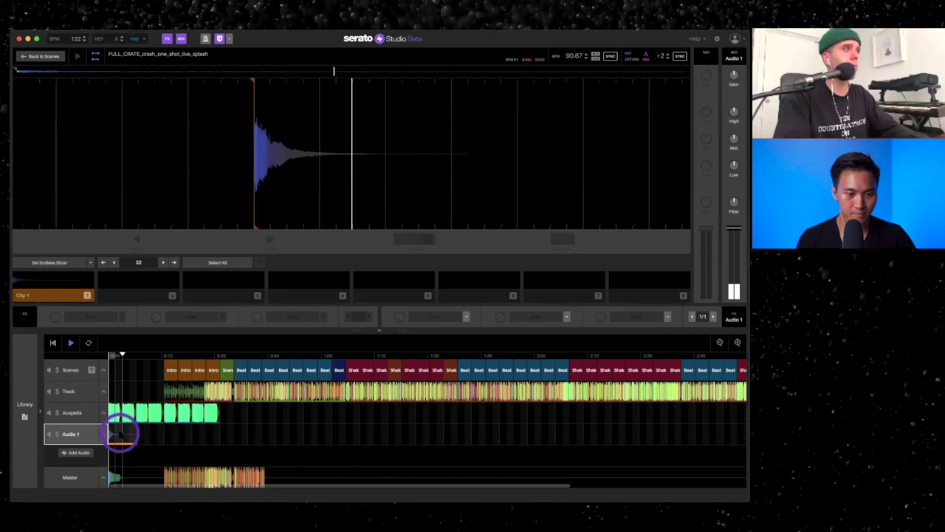
Step: Copy the crash clip to the start of the Intro scenes, the first Shaker section, and the Shaker clip following its first Shaker 2
{"action": "left_click", "coordinate": [122, 434]}
{"action": "left_click_drag", "start_coordinate": [155, 427], "coordinate": [207, 432]}
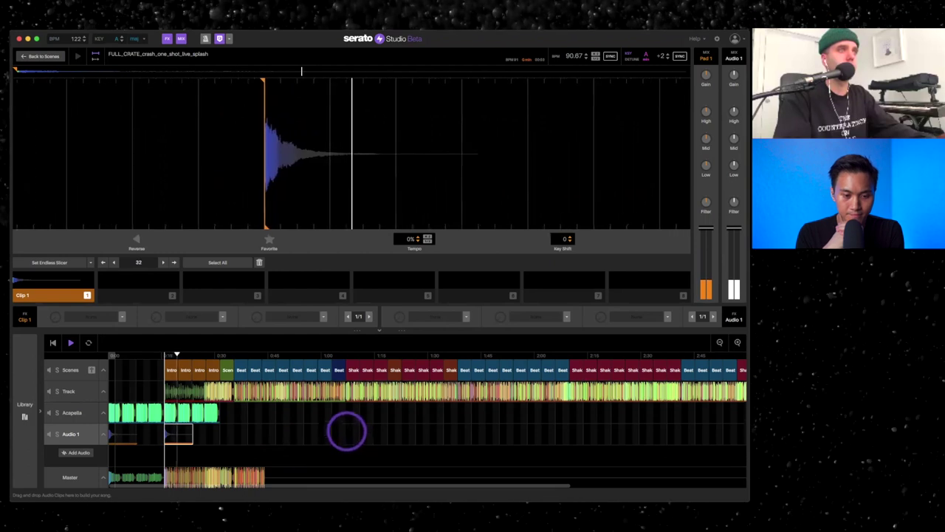
{"action": "left_click", "coordinate": [345, 430]}
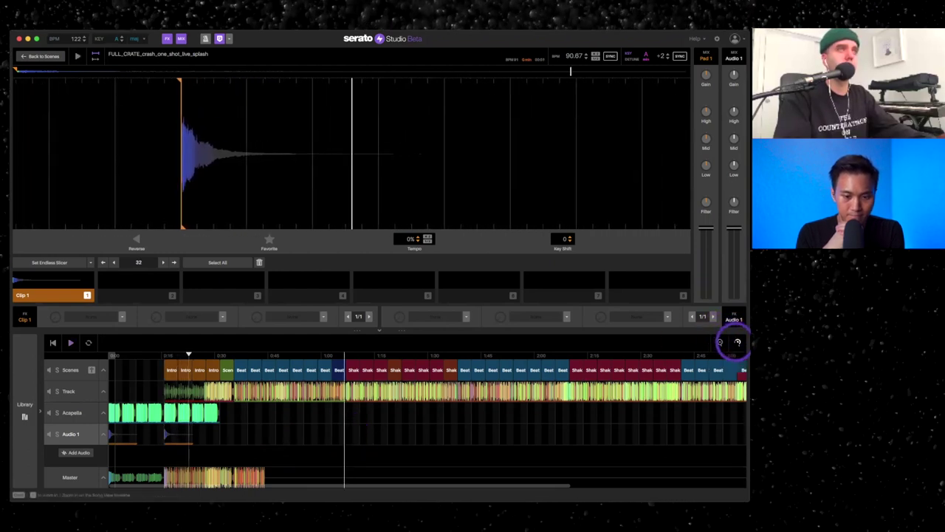
{"action": "left_click", "coordinate": [737, 342]}
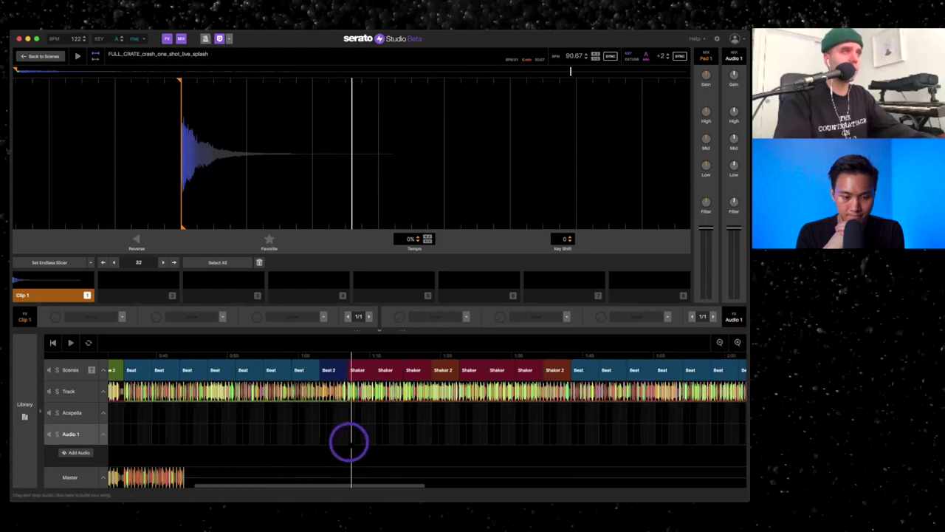
{"action": "left_click", "coordinate": [347, 440]}
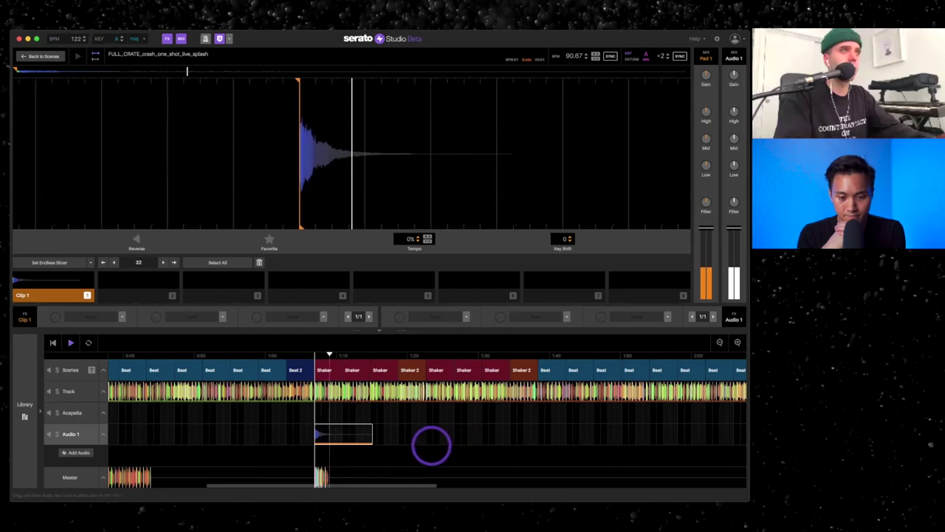
{"action": "left_click", "coordinate": [426, 436]}
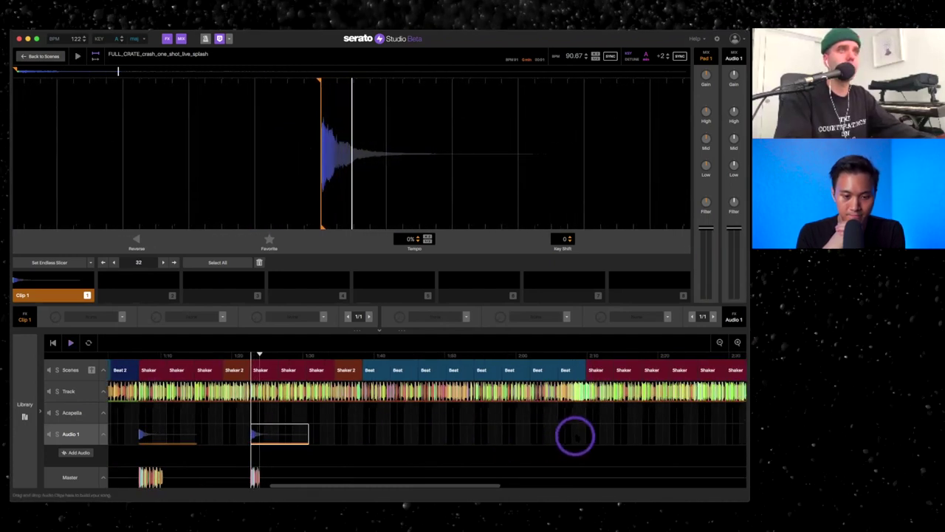
Step: Place crash copies at the start of the second Shaker section and four scenes further on
{"action": "left_click", "coordinate": [585, 435]}
{"action": "left_click", "coordinate": [585, 436]}
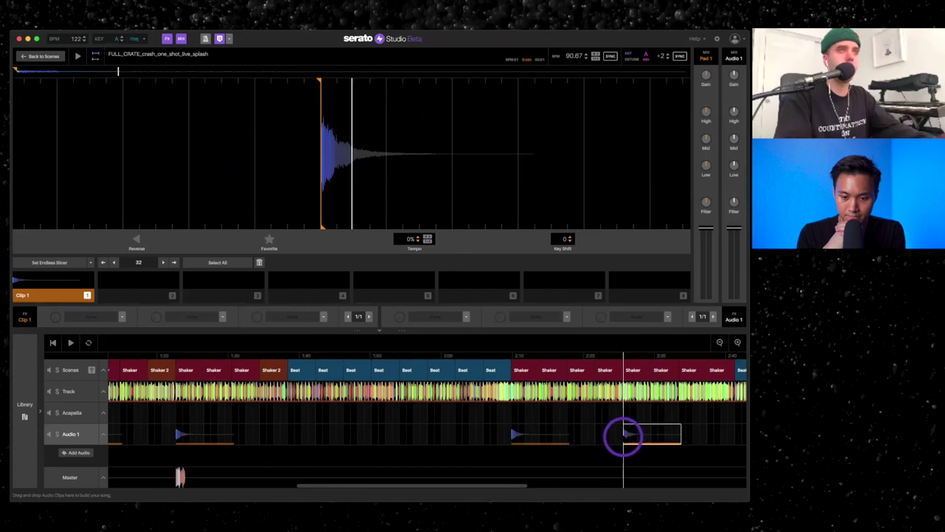
{"action": "key", "text": "space"}
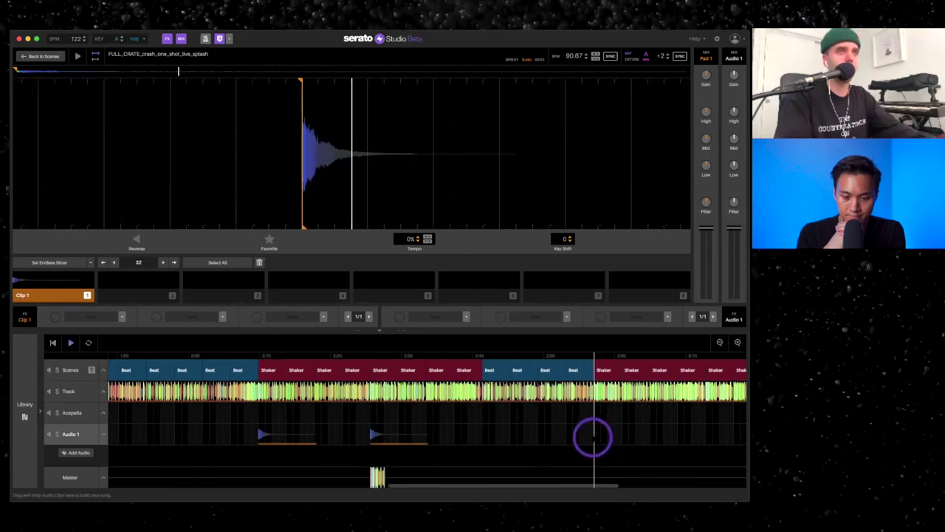
Step: Place crash copies at the start of the final Shaker section and at every fourth scene through the track's ending
{"action": "left_click", "coordinate": [593, 437]}
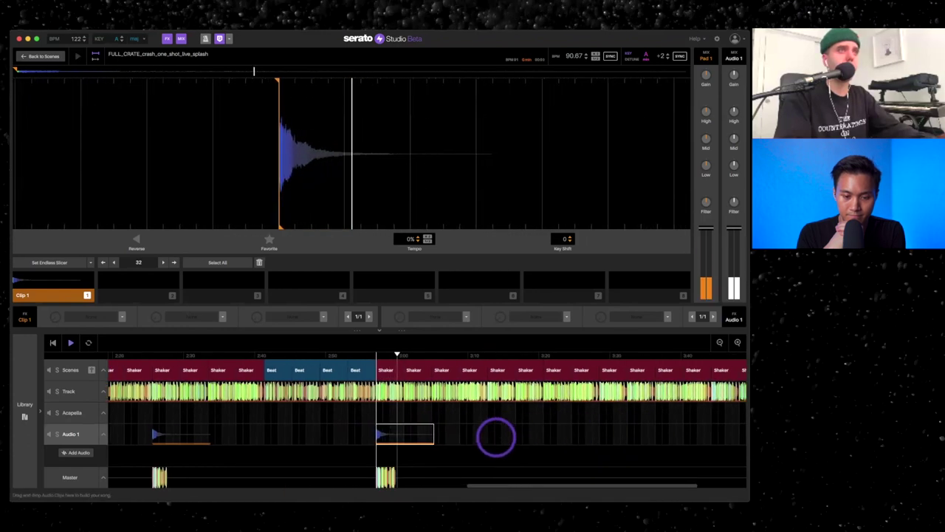
{"action": "left_click", "coordinate": [489, 435]}
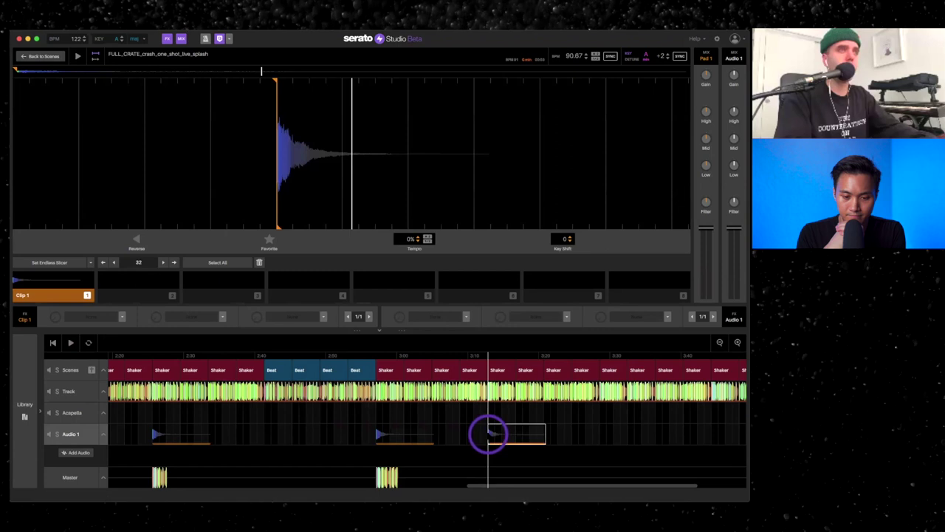
{"action": "scroll", "coordinate": [624, 436], "scroll_direction": "right", "scroll_amount": 2}
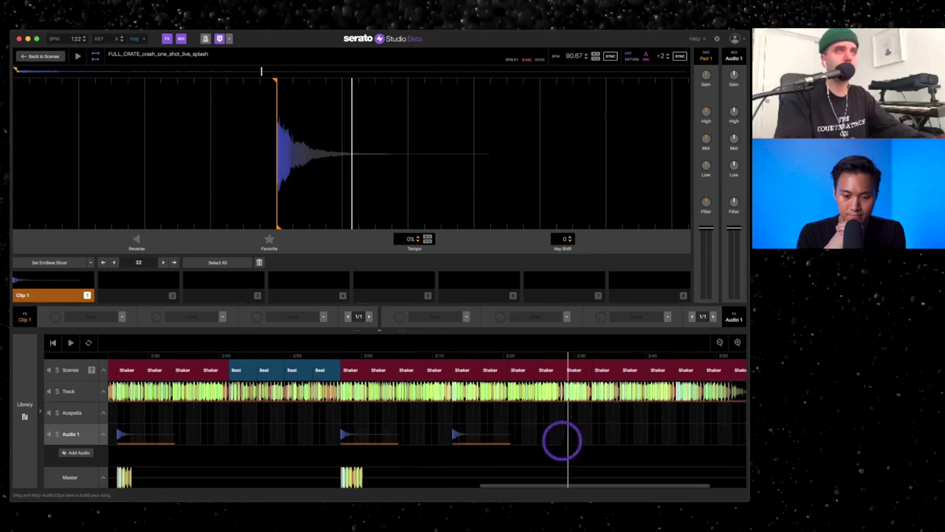
{"action": "left_click", "coordinate": [567, 437]}
{"action": "scroll", "coordinate": [619, 436], "scroll_direction": "right", "scroll_amount": 4}
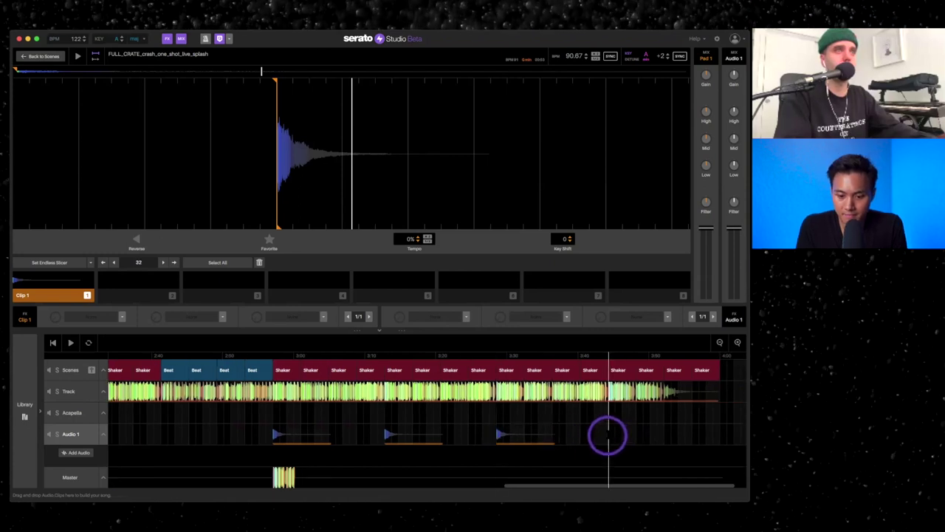
{"action": "left_click", "coordinate": [607, 435]}
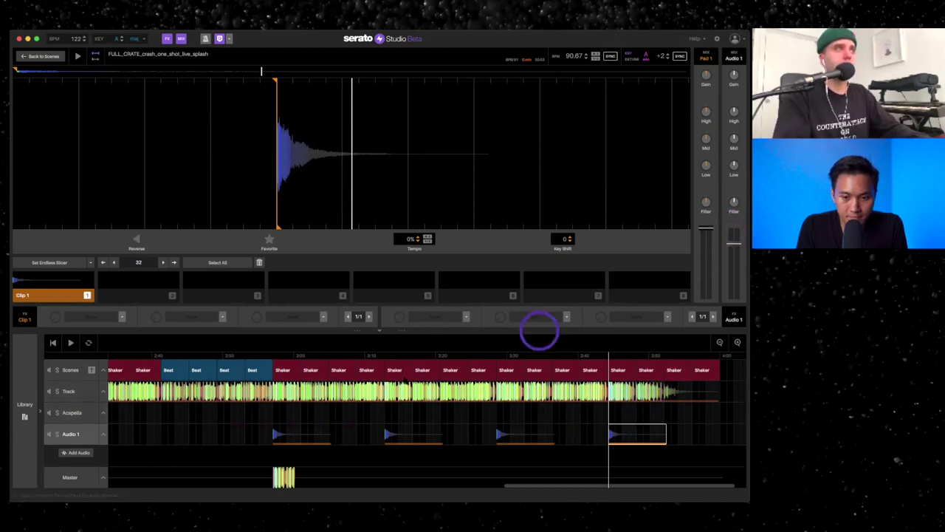
Step: Create a second crash clip, reverse it, and place it on Audio 1 just before the first Intro scene
{"action": "scroll", "coordinate": [401, 386], "scroll_direction": "left", "scroll_amount": 15}
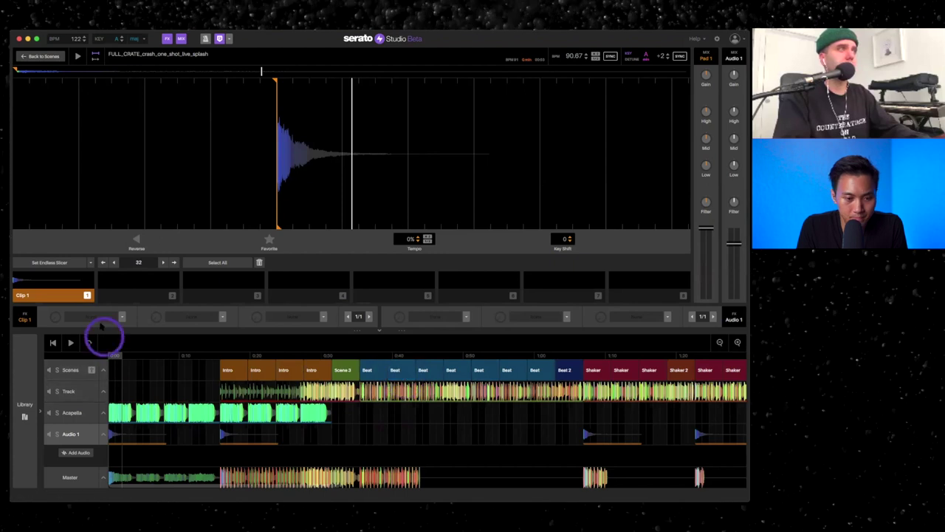
{"action": "left_click_drag", "start_coordinate": [340, 180], "coordinate": [350, 179]}
{"action": "left_click", "coordinate": [153, 294]}
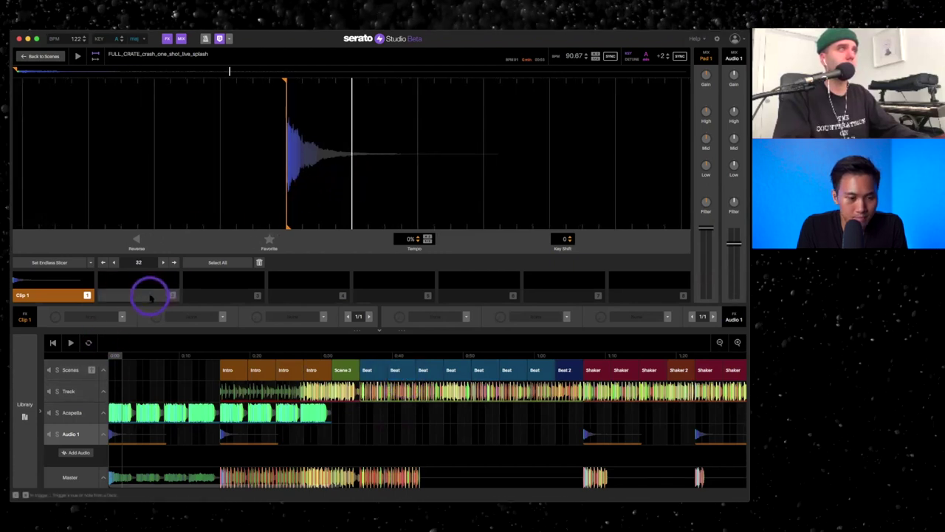
{"action": "left_click", "coordinate": [136, 240]}
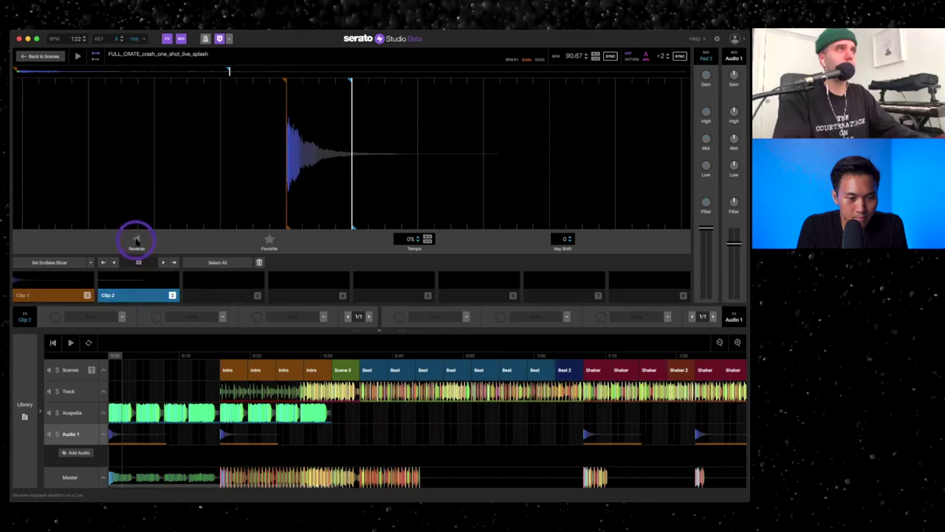
{"action": "left_click", "coordinate": [134, 295]}
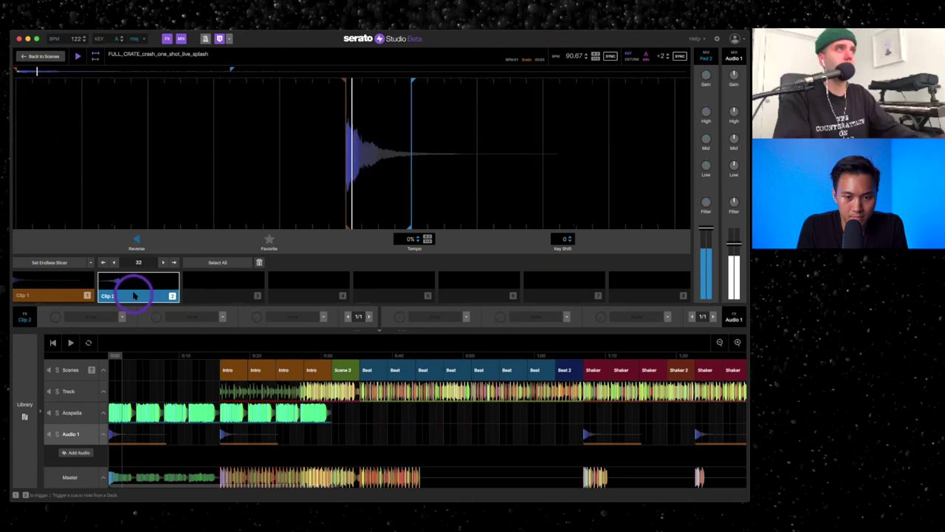
{"action": "left_click_drag", "start_coordinate": [134, 295], "coordinate": [210, 421]}
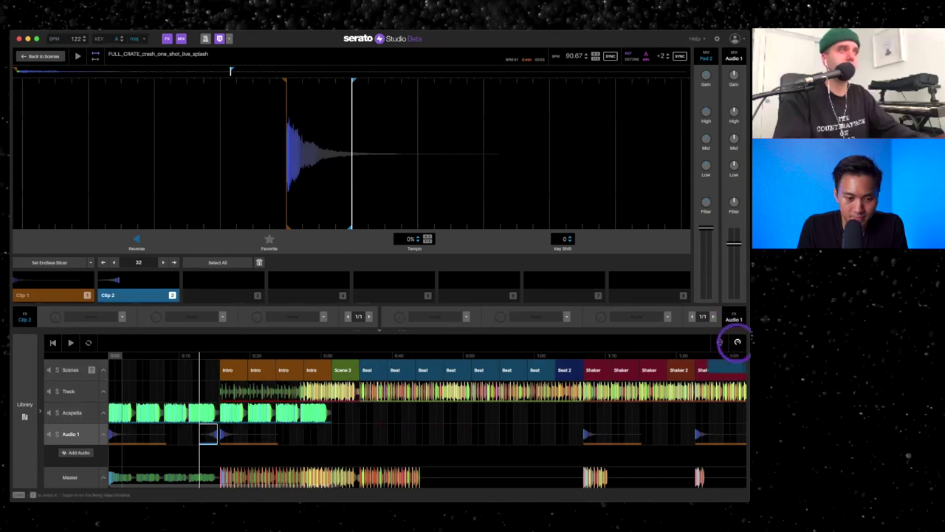
Step: Align the end of the reversed crash with the start of the first Intro scene and play the transition
{"action": "left_click", "coordinate": [737, 341]}
{"action": "left_click_drag", "start_coordinate": [457, 436], "coordinate": [492, 434]}
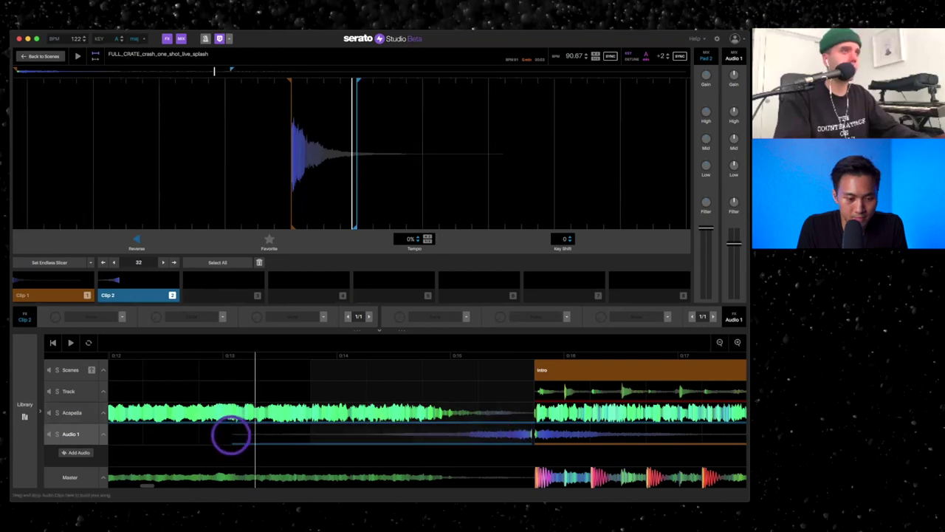
{"action": "key", "text": "space"}
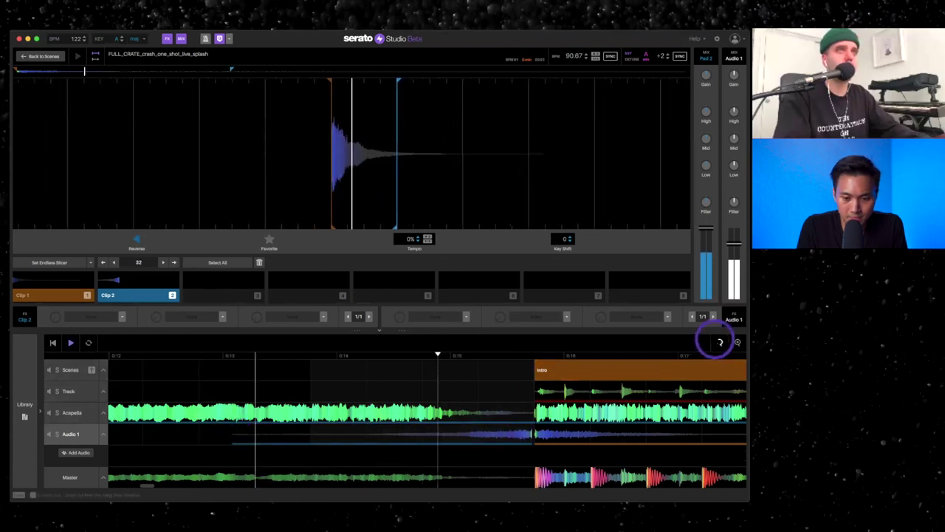
{"action": "left_click", "coordinate": [720, 342]}
{"action": "left_click", "coordinate": [720, 341]}
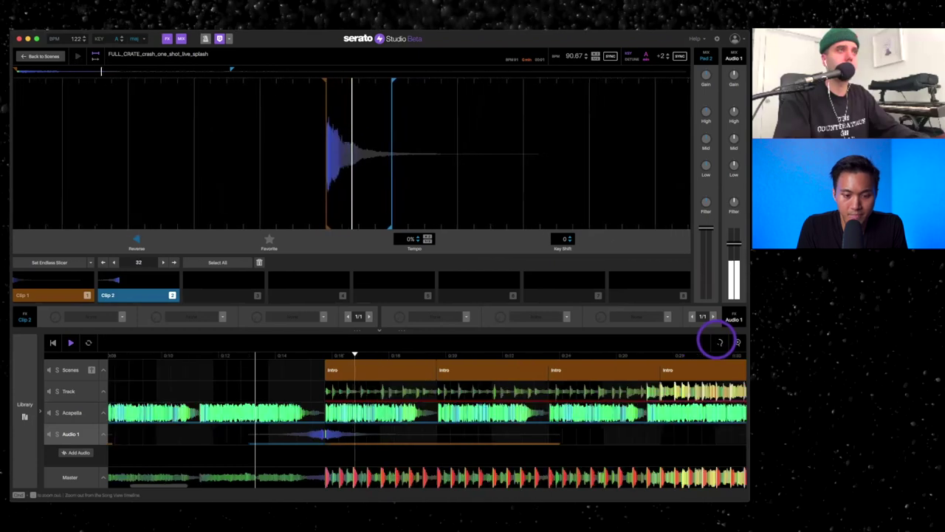
{"action": "left_click", "coordinate": [720, 342]}
{"action": "left_click", "coordinate": [720, 341]}
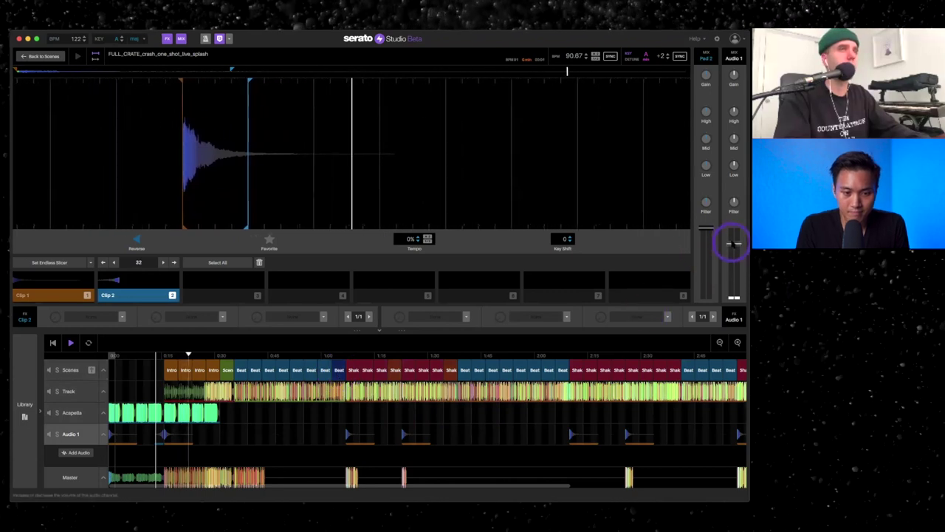
Step: Add the Light Tail Reverb effect to Audio 1 and play the arrangement from the beginning
{"action": "left_click", "coordinate": [466, 317]}
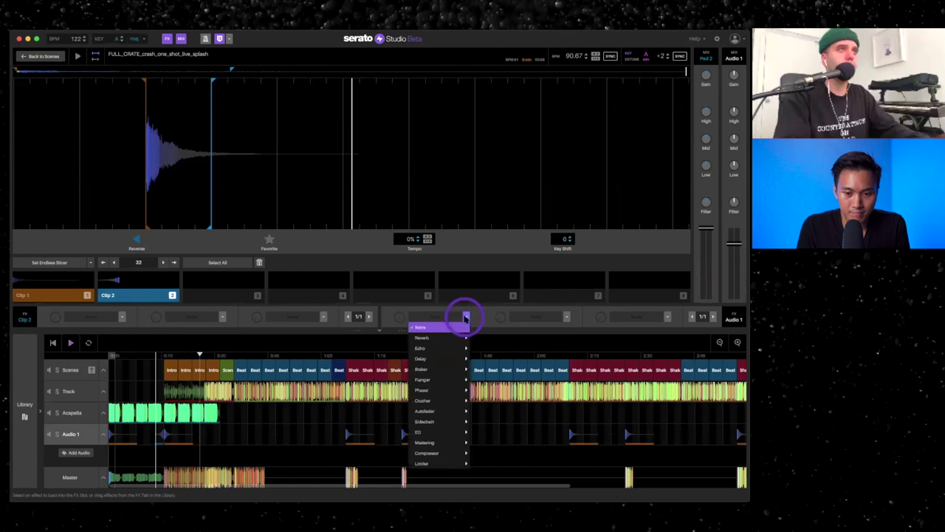
{"action": "mouse_move", "coordinate": [458, 338]}
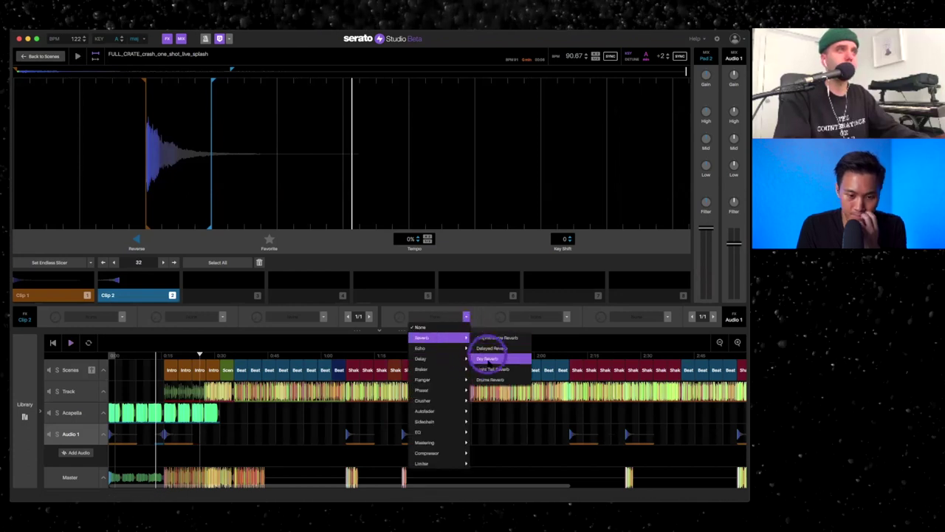
{"action": "left_click", "coordinate": [489, 369]}
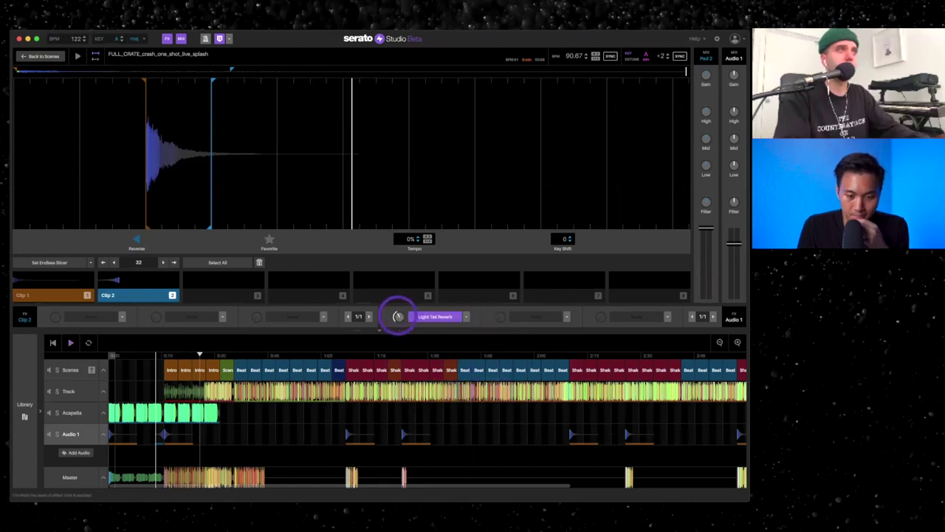
{"action": "left_click", "coordinate": [51, 342]}
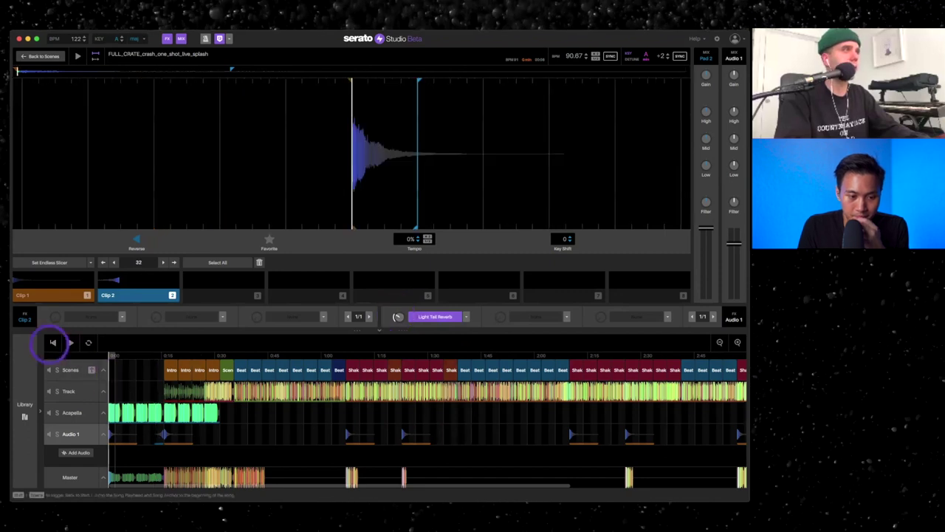
{"action": "left_click", "coordinate": [71, 343]}
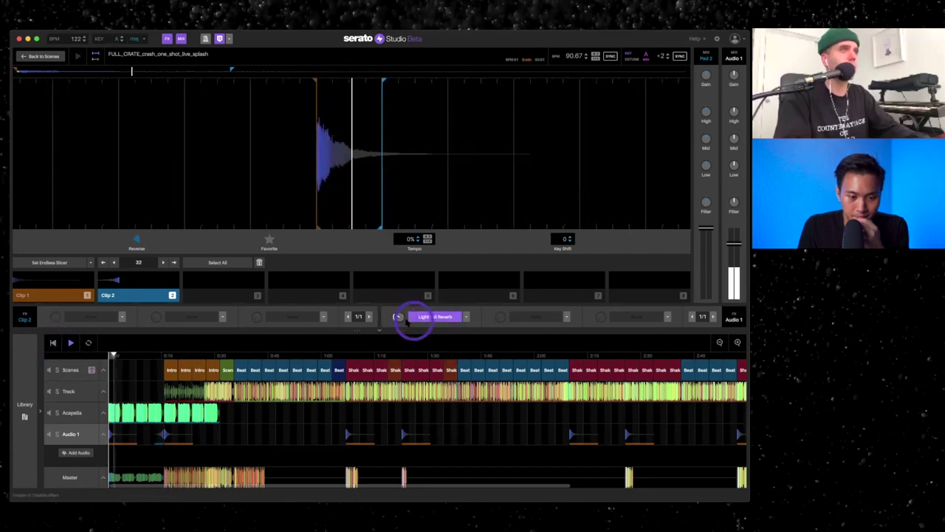
Step: Play the arrangement from the first Intro scene, the first Beat scene, and the Beat 2 scene
{"action": "left_click", "coordinate": [169, 369]}
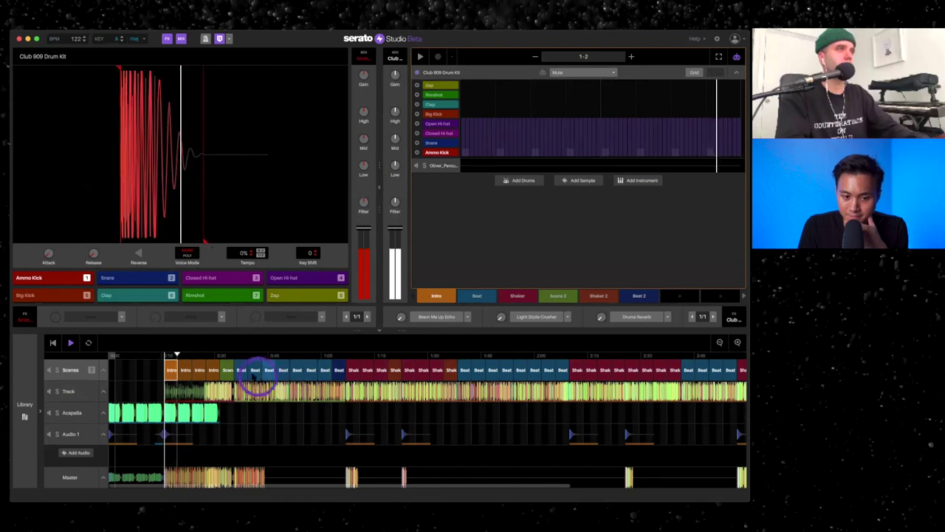
{"action": "left_click", "coordinate": [244, 372]}
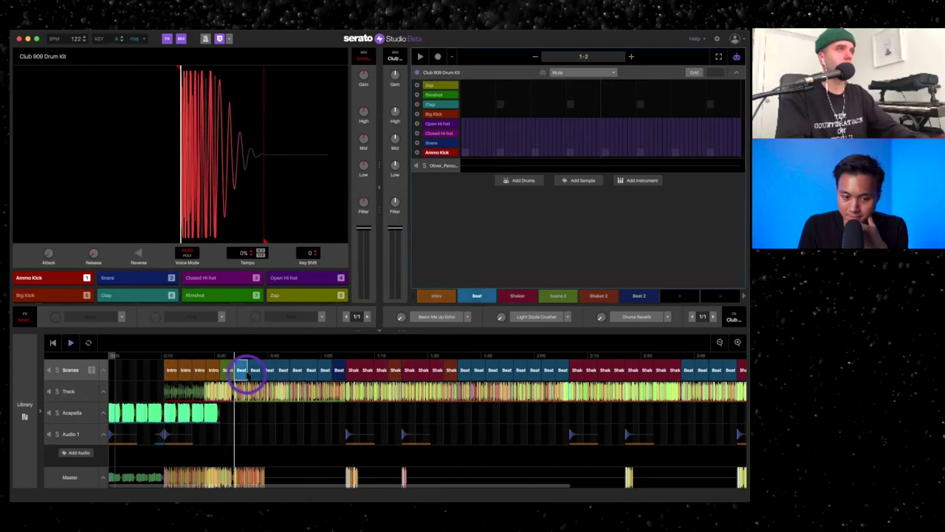
{"action": "left_click", "coordinate": [336, 372]}
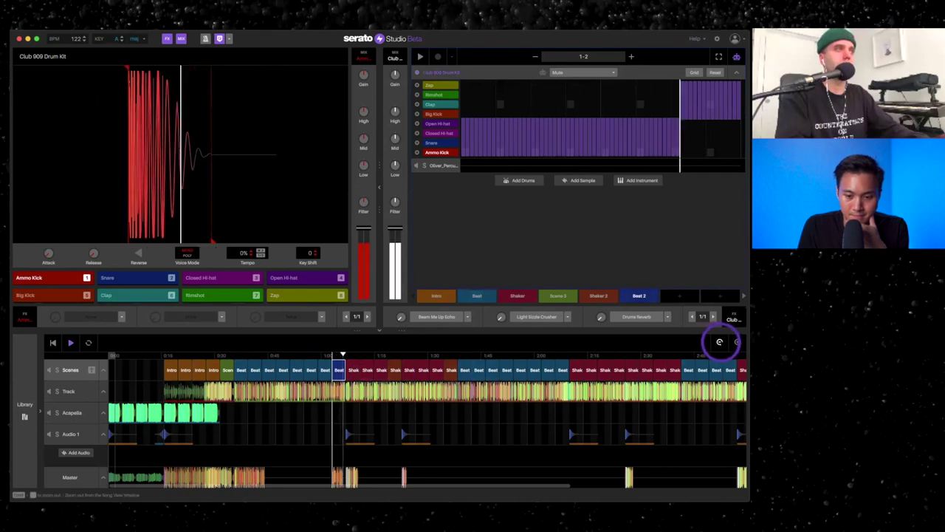
{"action": "left_click", "coordinate": [720, 342]}
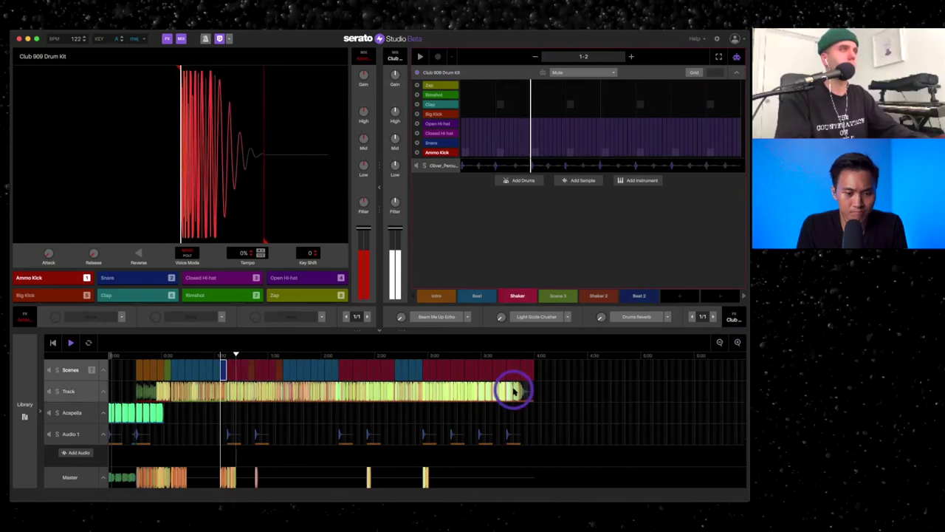
Step: Adjust the start marker of September's cue 4, which begins at the first Shaker section
{"action": "left_click", "coordinate": [234, 392]}
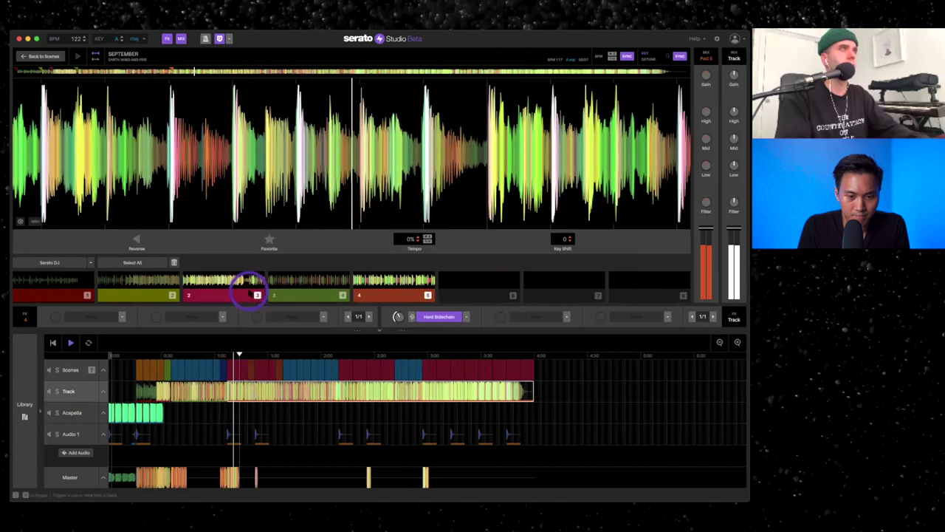
{"action": "left_click", "coordinate": [224, 295]}
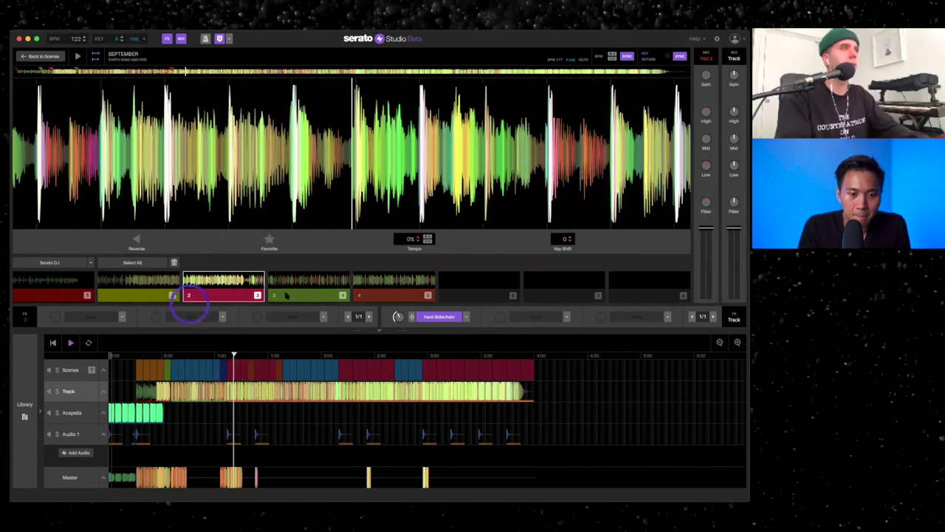
{"action": "left_click", "coordinate": [386, 294]}
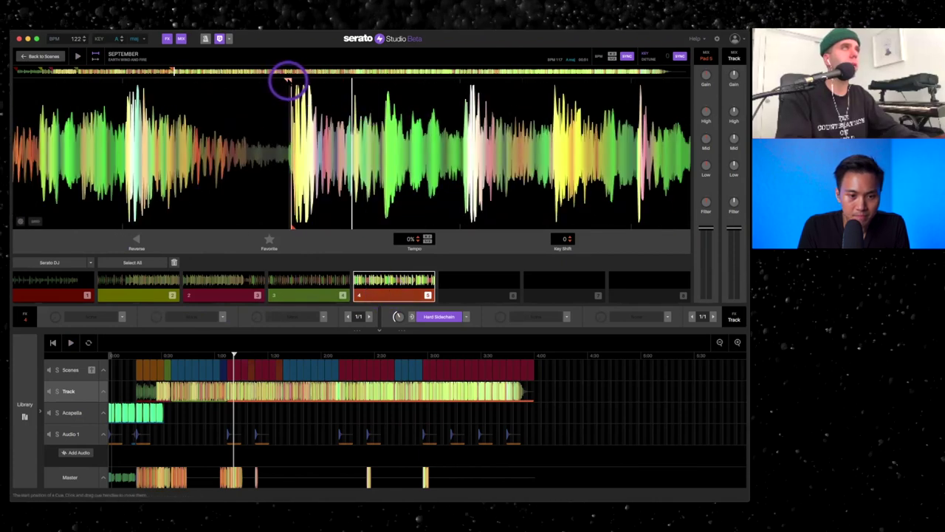
{"action": "left_click", "coordinate": [286, 80]}
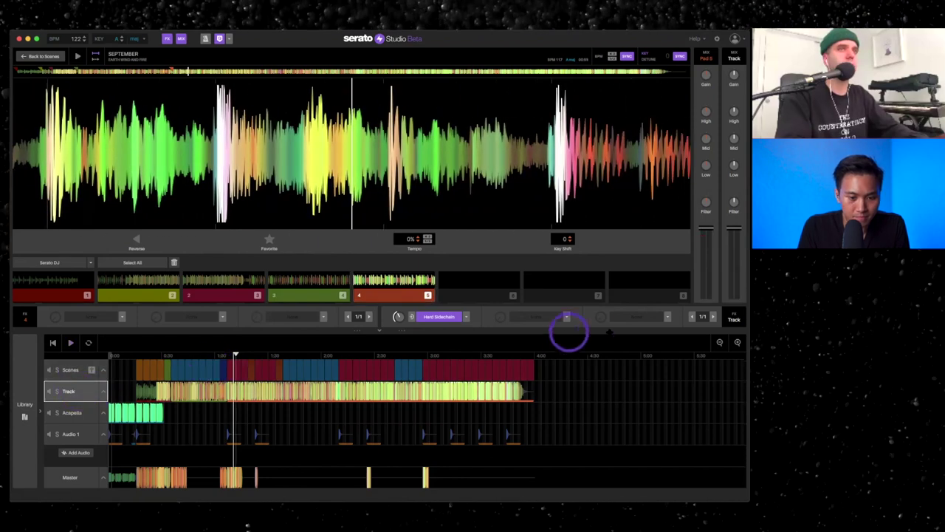
Step: Play the arrangement from the first Shaker scene to check the track's timing against the drums
{"action": "left_click", "coordinate": [230, 371]}
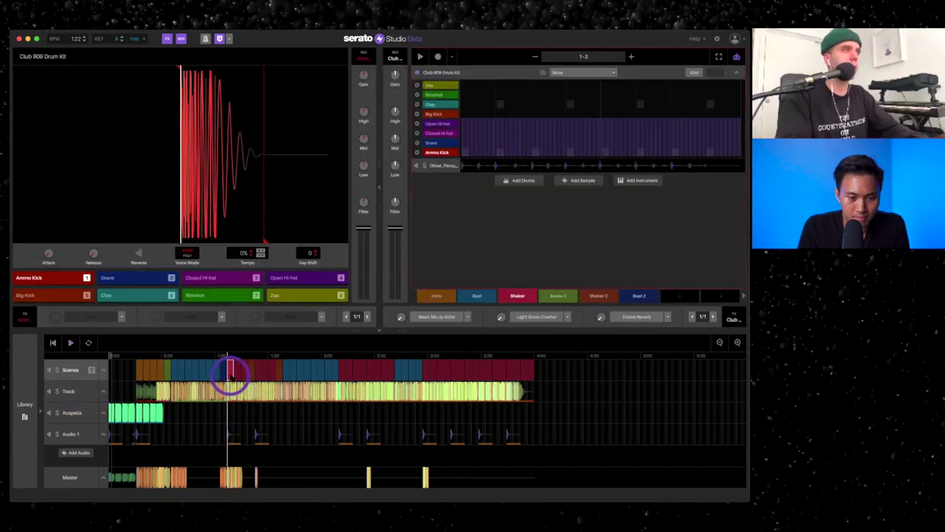
{"action": "left_click", "coordinate": [74, 392]}
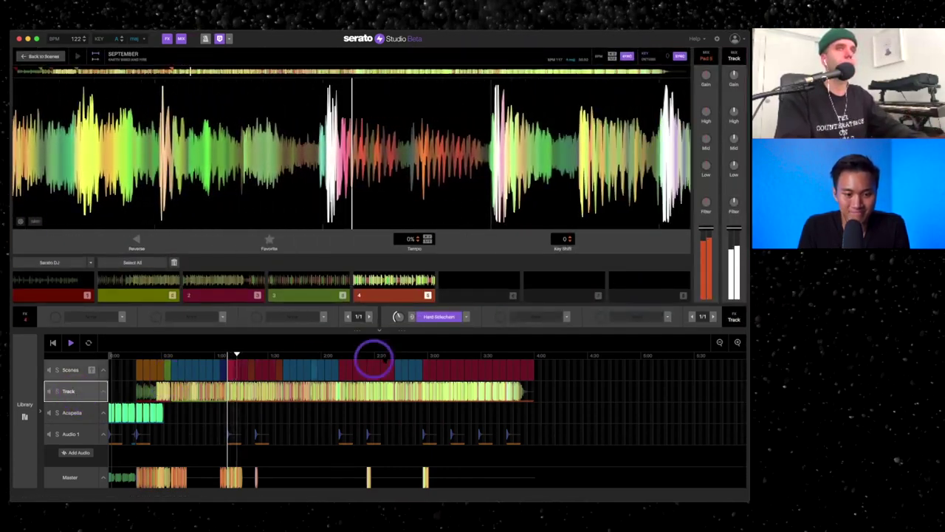
{"action": "left_click", "coordinate": [720, 342]}
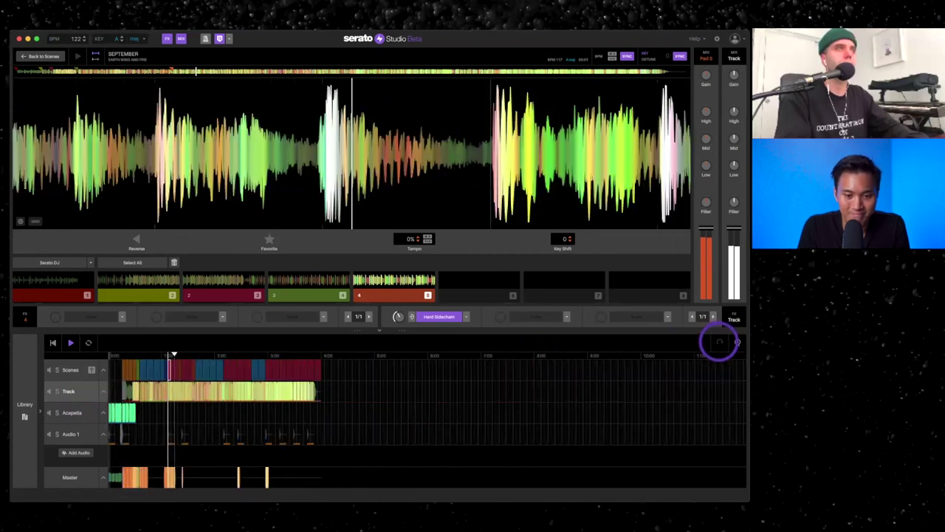
{"action": "left_click", "coordinate": [737, 342]}
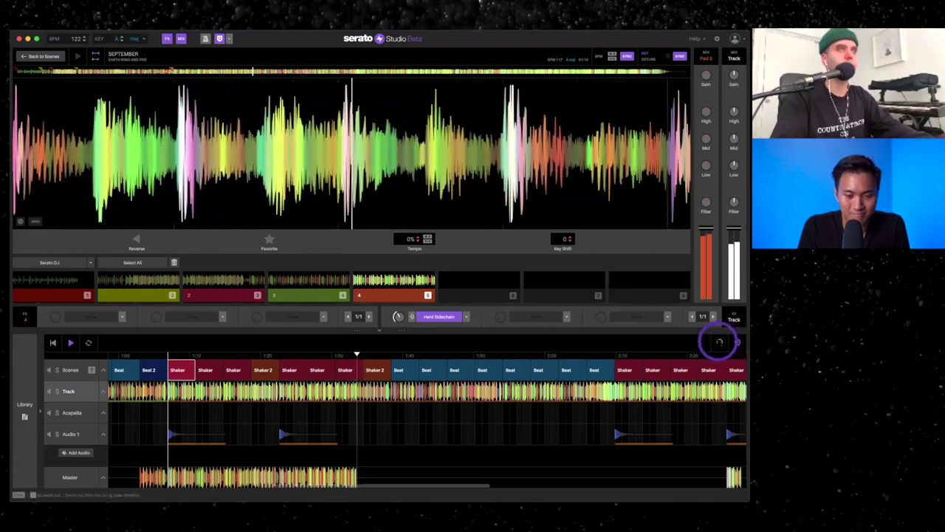
{"action": "left_click", "coordinate": [719, 342]}
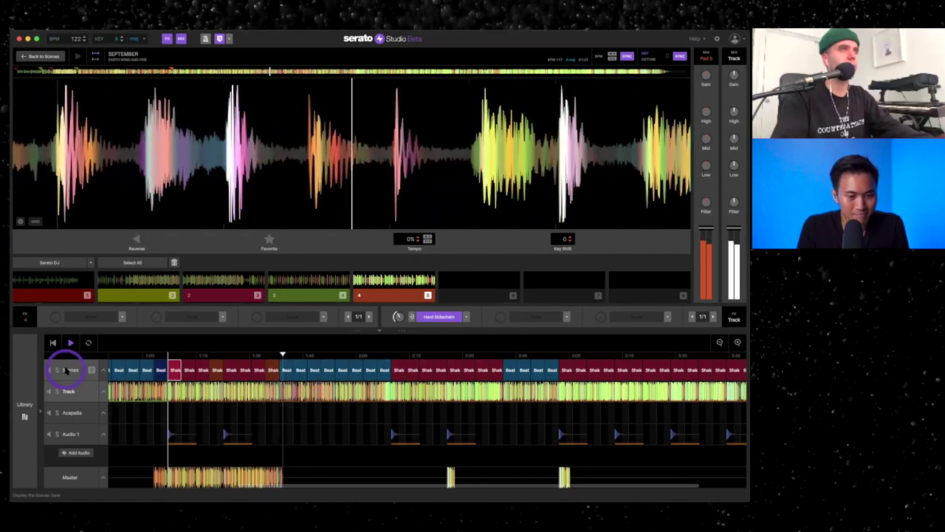
Step: Place Beat 2 before the second and final Shaker sections, and Shaker 2 at every fourth scene of the second Shaker section
{"action": "left_click", "coordinate": [67, 370]}
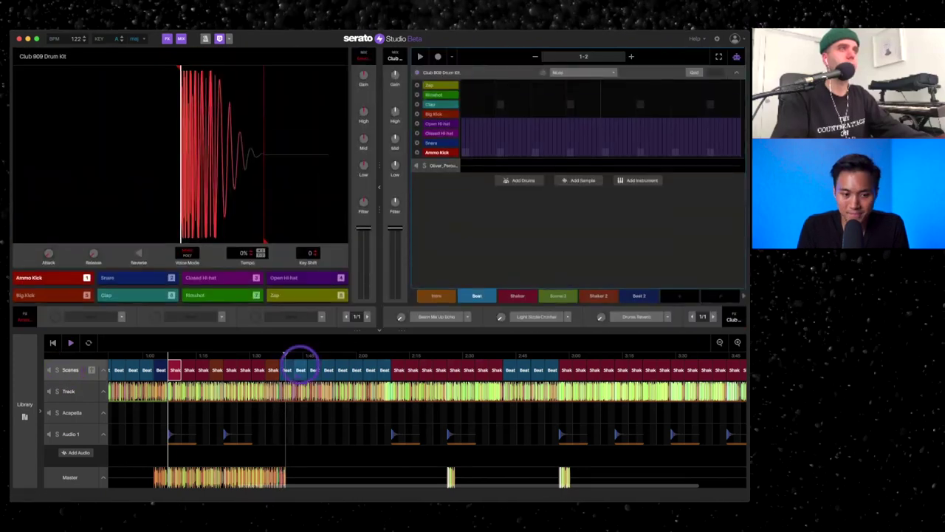
{"action": "left_click_drag", "start_coordinate": [633, 296], "coordinate": [395, 373]}
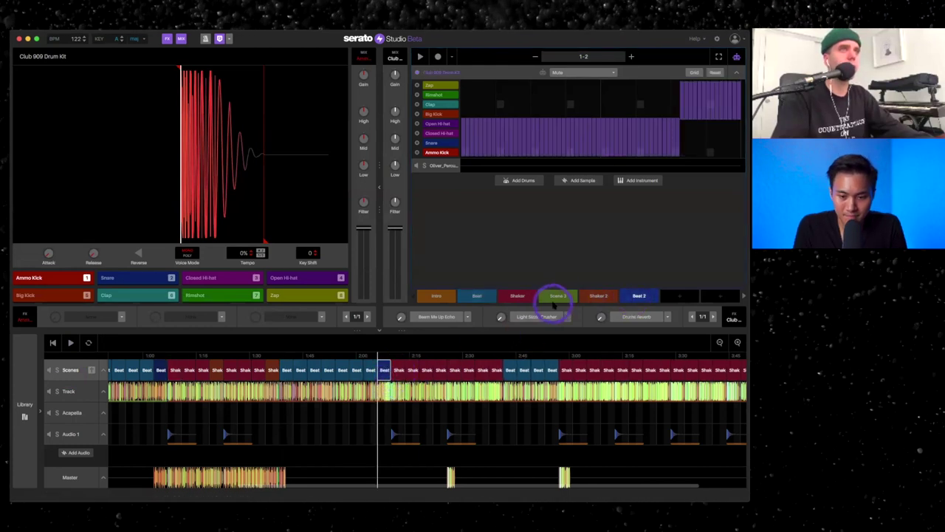
{"action": "left_click_drag", "start_coordinate": [527, 328], "coordinate": [449, 362]}
{"action": "left_click_drag", "start_coordinate": [597, 296], "coordinate": [492, 372]}
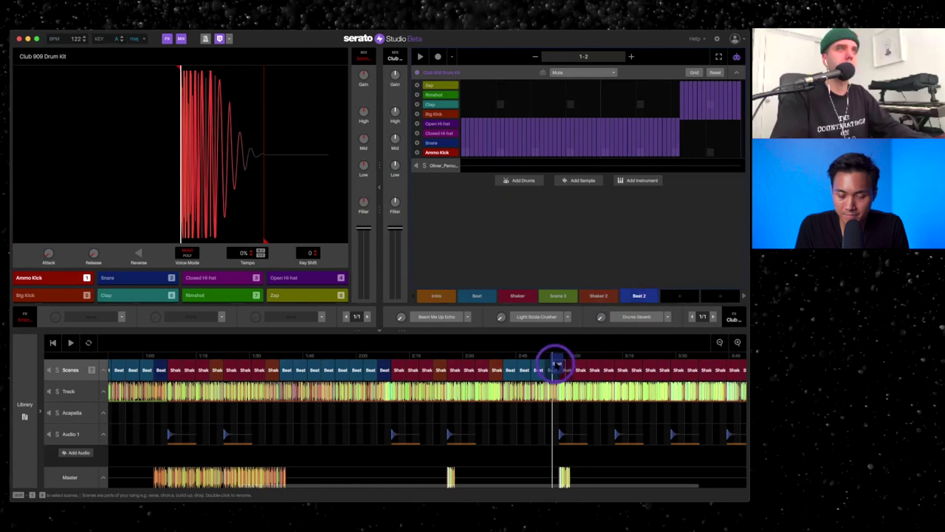
{"action": "left_click", "coordinate": [551, 367]}
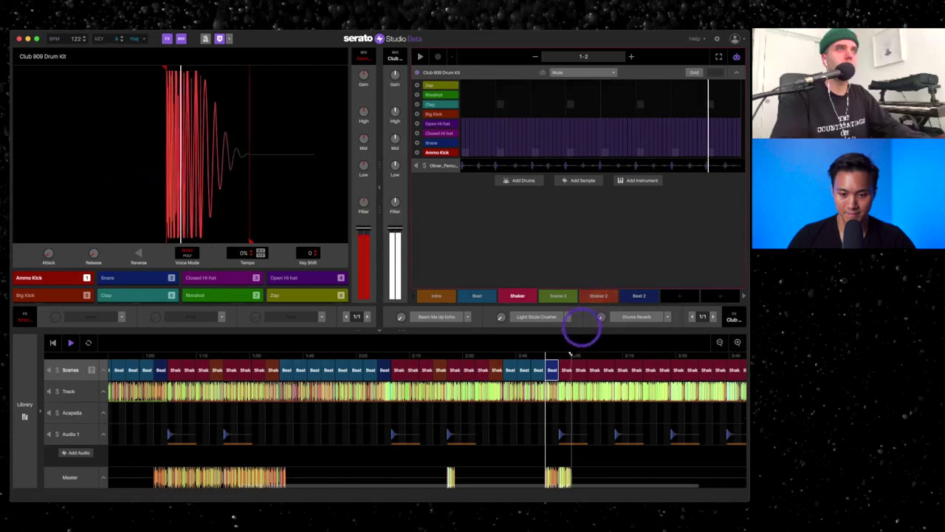
Step: Split the September track at the start of the final Shaker section and adjust the new clip's start marker
{"action": "left_click", "coordinate": [558, 389]}
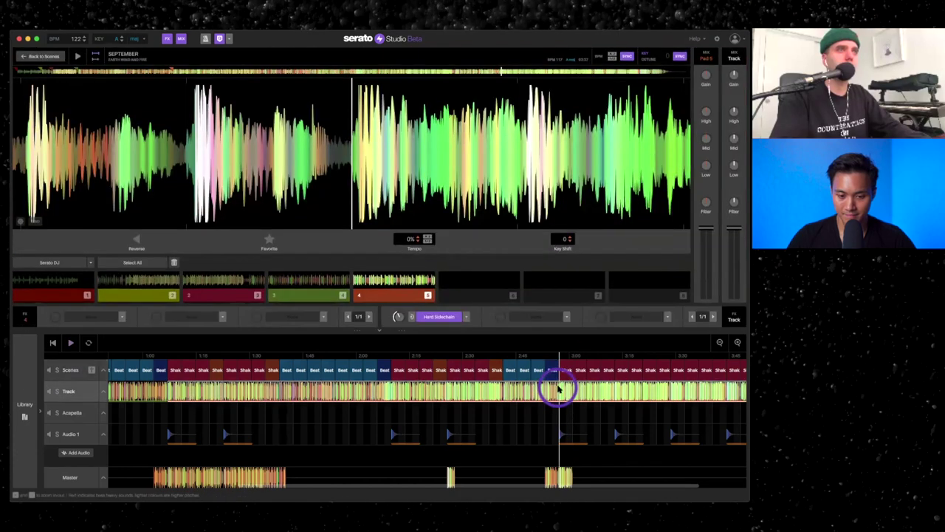
{"action": "left_click", "coordinate": [570, 392]}
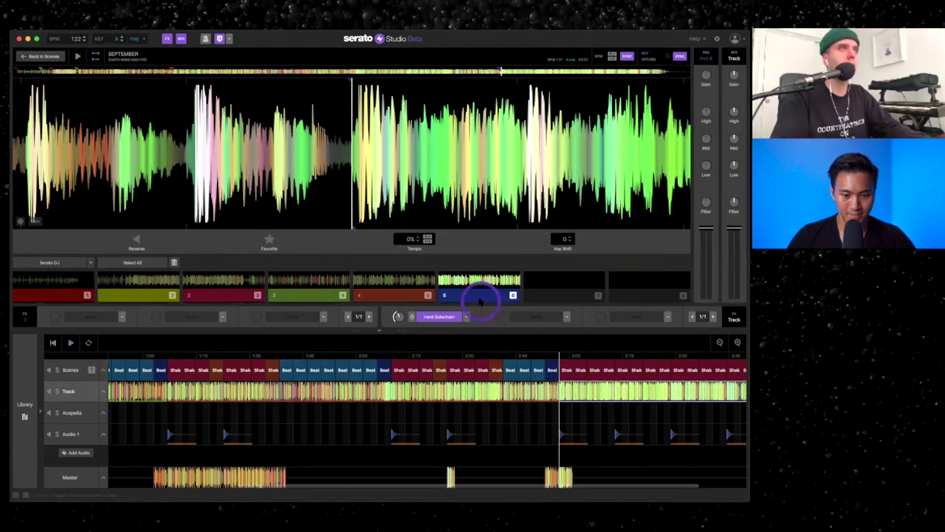
{"action": "left_click", "coordinate": [476, 297]}
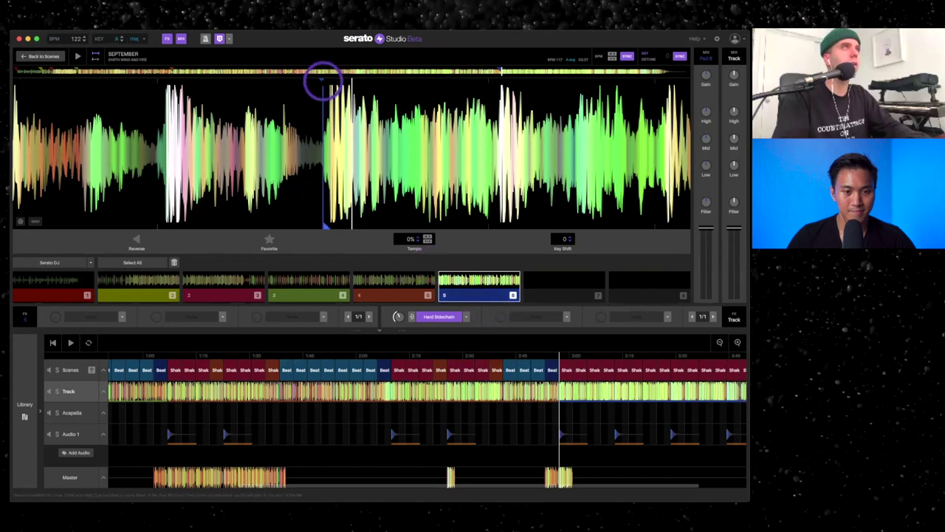
{"action": "left_click", "coordinate": [325, 80]}
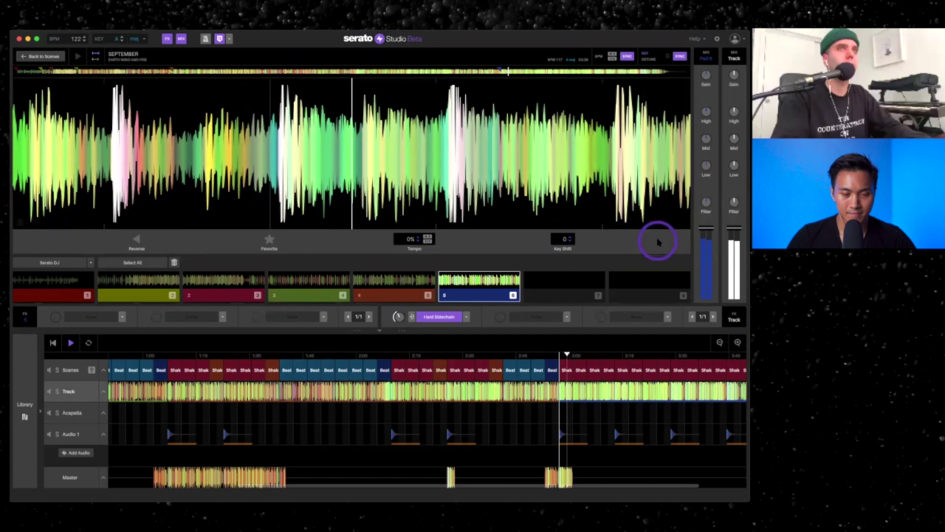
Step: Place a Shaker 2 scene at the fourth scene of the final Shaker section in the arrangement
{"action": "left_click", "coordinate": [719, 342]}
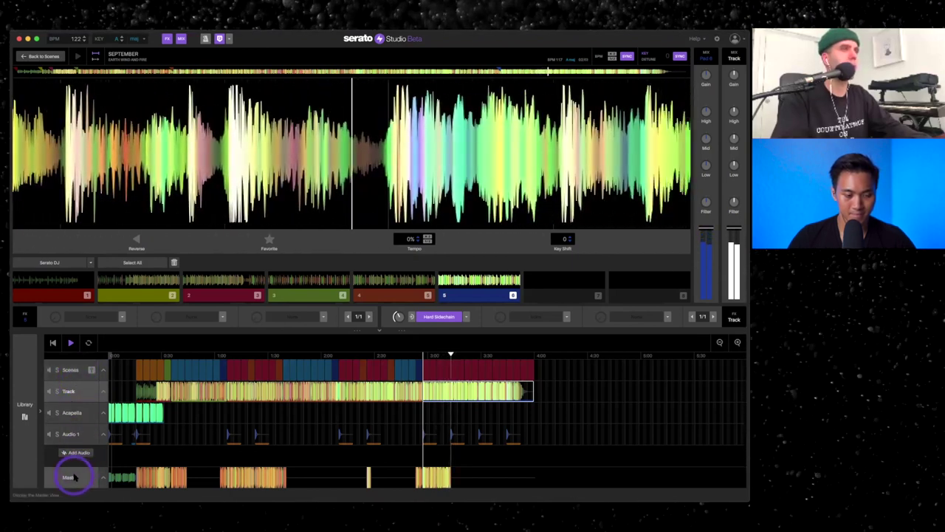
{"action": "left_click", "coordinate": [68, 371]}
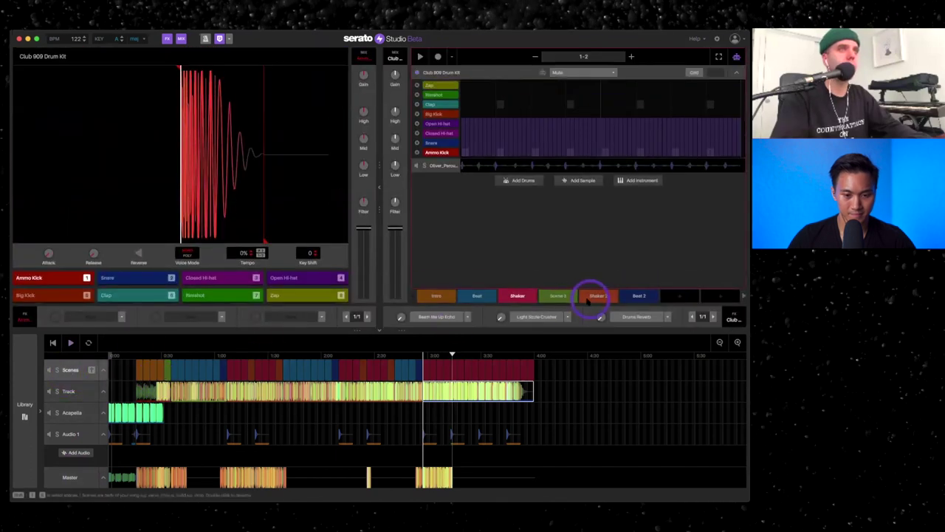
{"action": "left_click", "coordinate": [590, 297]}
{"action": "left_click", "coordinate": [447, 369]}
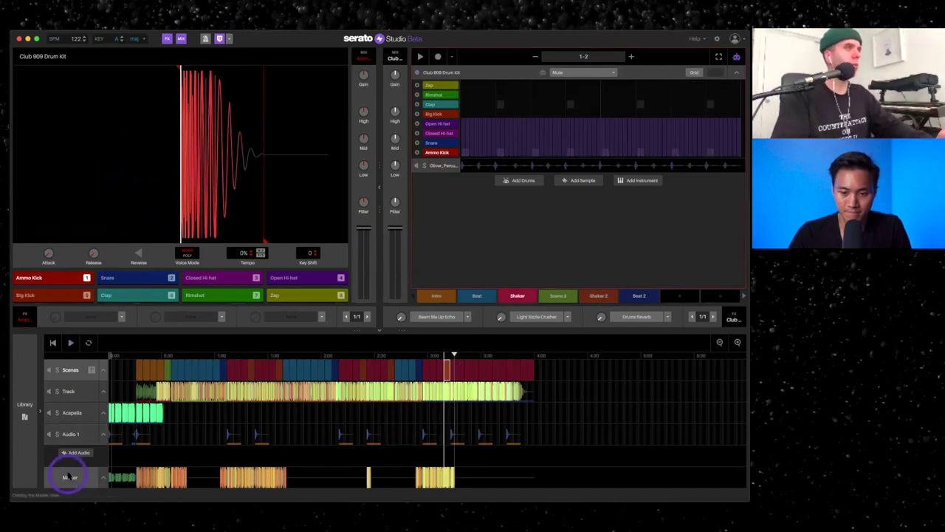
Step: Play the song from the start, lower the master volume slightly and enable the Limiter on the master output
{"action": "left_click", "coordinate": [70, 477]}
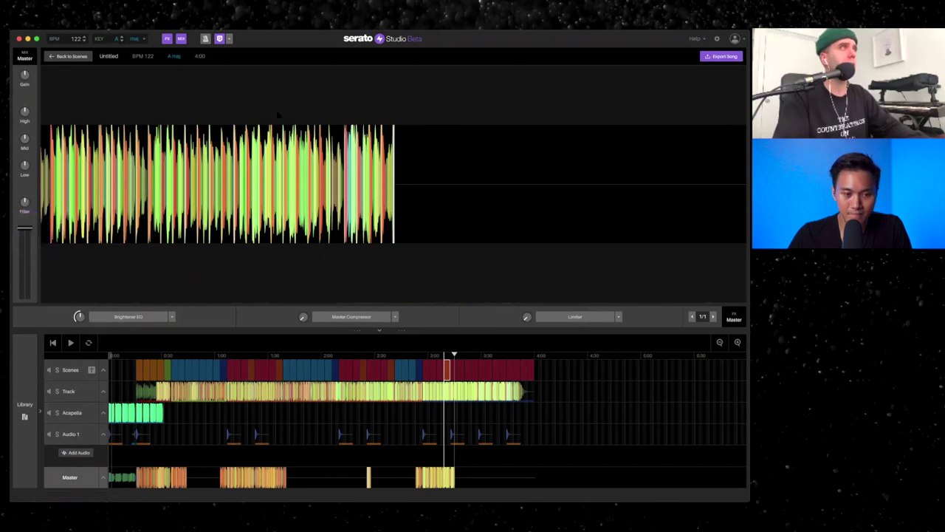
{"action": "left_click", "coordinate": [53, 342]}
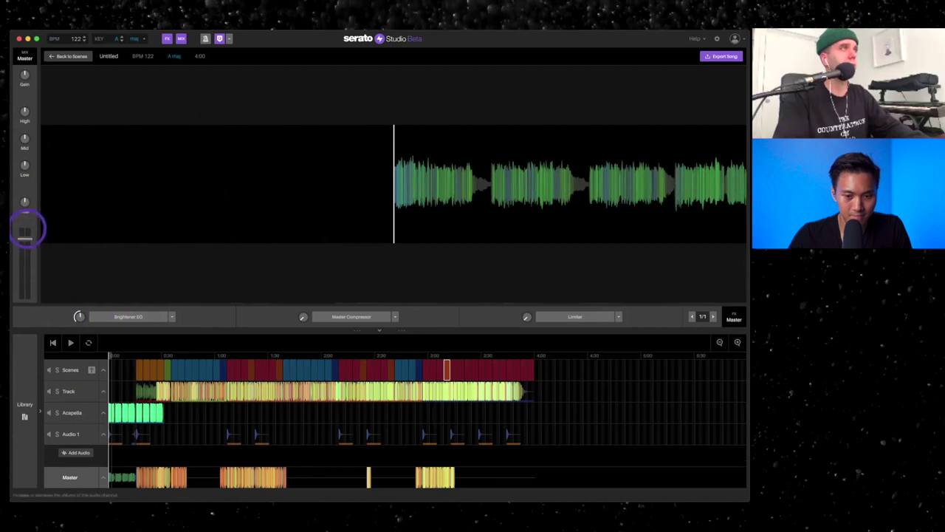
{"action": "key", "text": "space"}
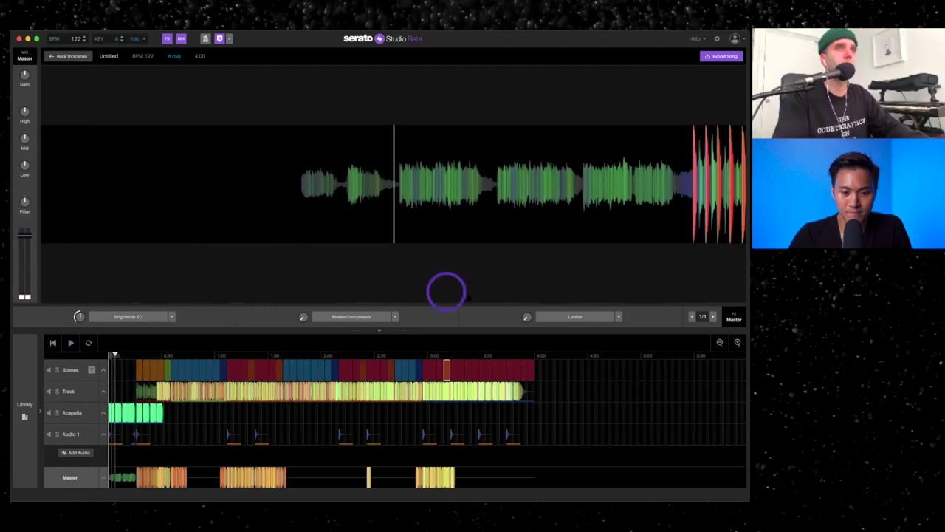
{"action": "left_click", "coordinate": [562, 318]}
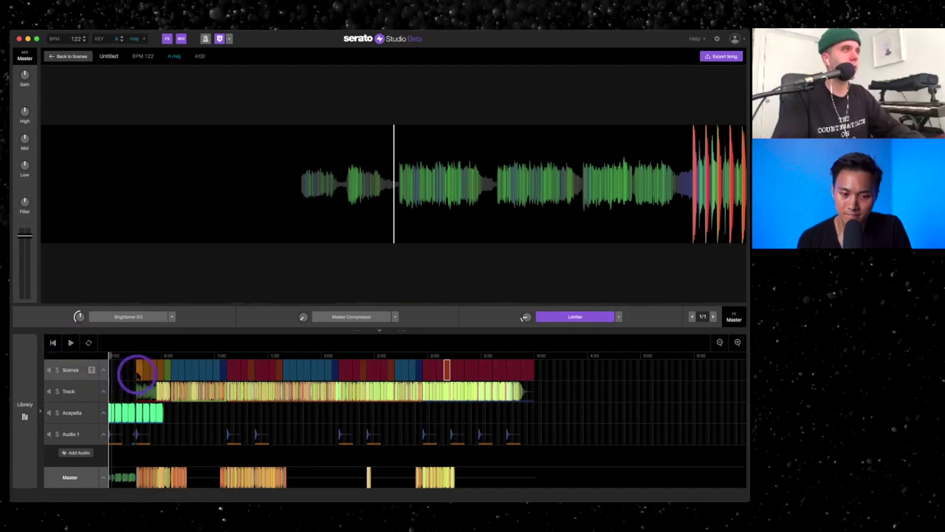
Step: Play the song from the first Intro scene and slightly raise the Low EQ of the September track
{"action": "left_click", "coordinate": [139, 370]}
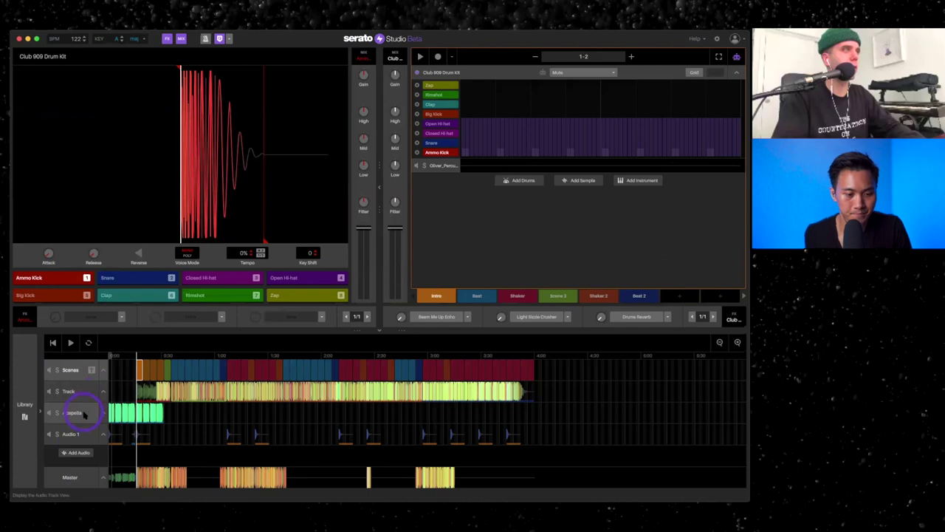
{"action": "left_click", "coordinate": [74, 476]}
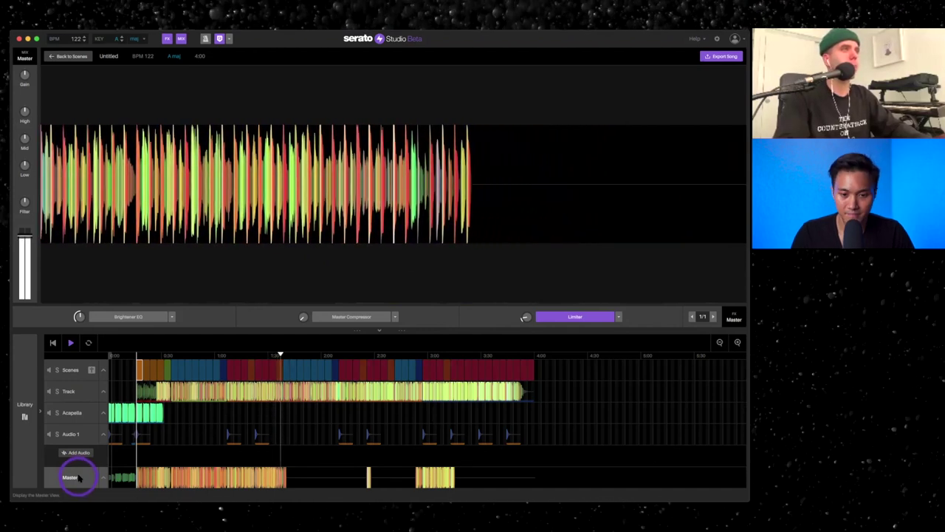
{"action": "left_click", "coordinate": [71, 391]}
{"action": "mouse_move", "coordinate": [733, 166]}
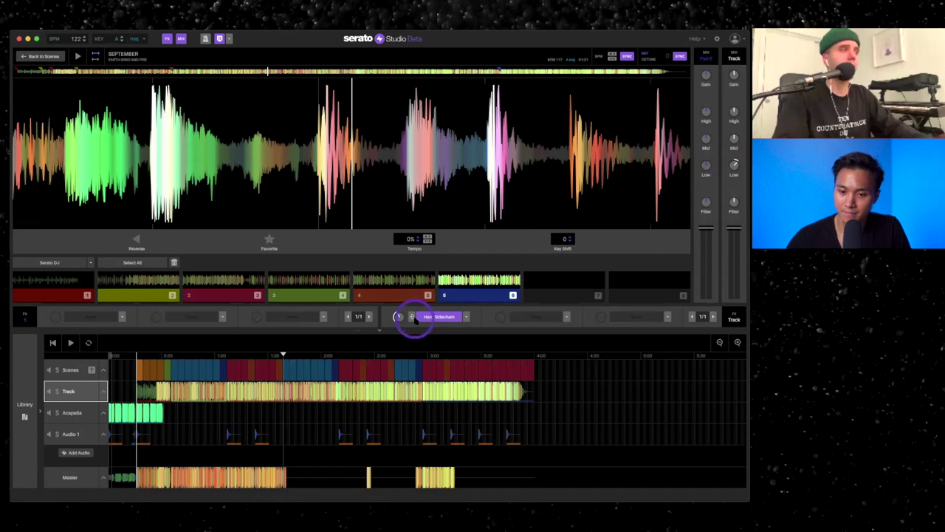
Step: Export the master as an MP3 named September RE Drum to the Desktop
{"action": "left_click", "coordinate": [68, 477]}
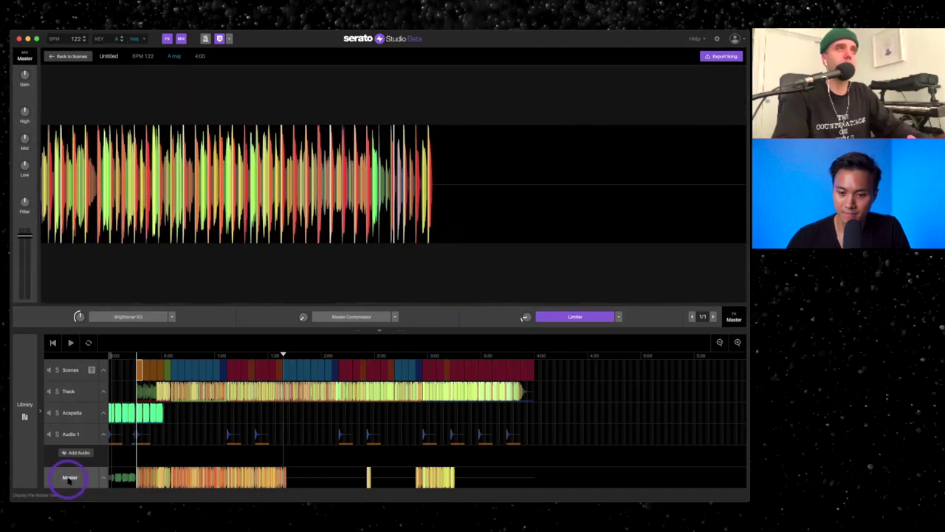
{"action": "left_click", "coordinate": [720, 56]}
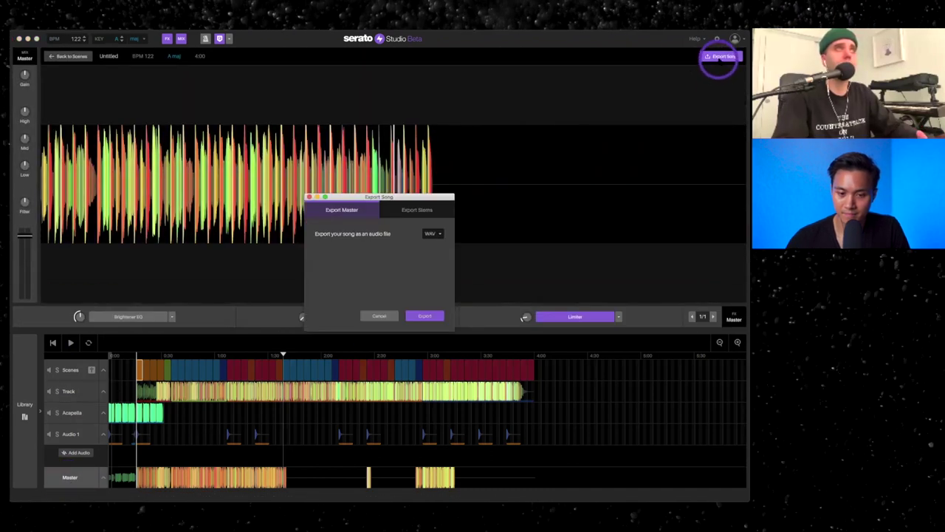
{"action": "left_click", "coordinate": [432, 233]}
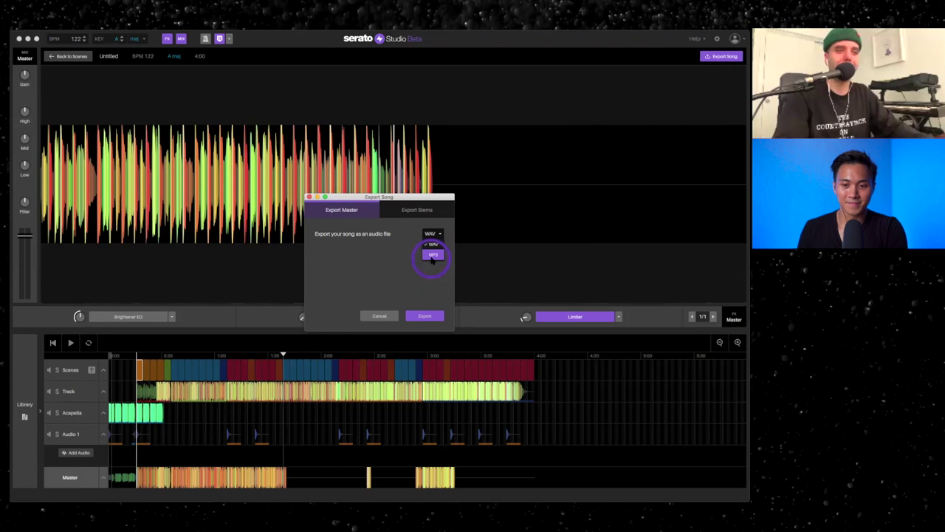
{"action": "left_click", "coordinate": [432, 254]}
{"action": "left_click", "coordinate": [423, 316]}
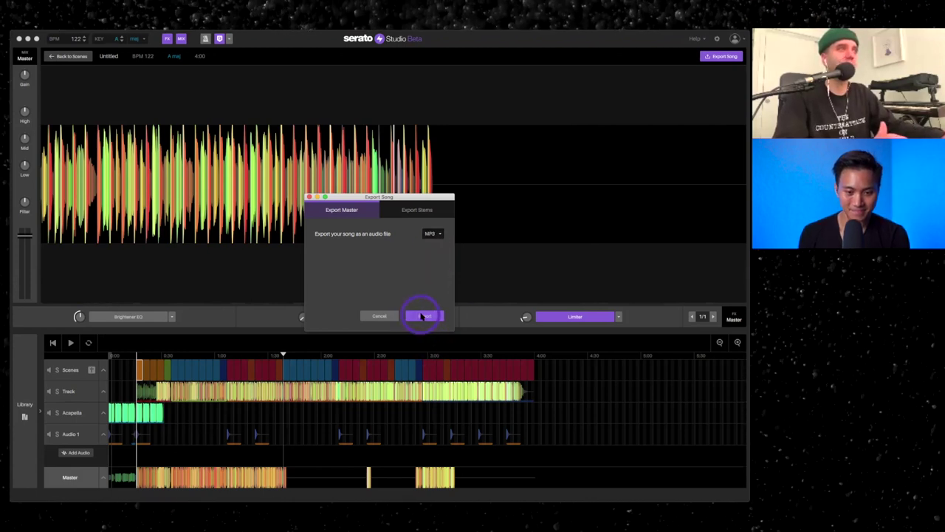
{"action": "type", "text": "September RE Drum"}
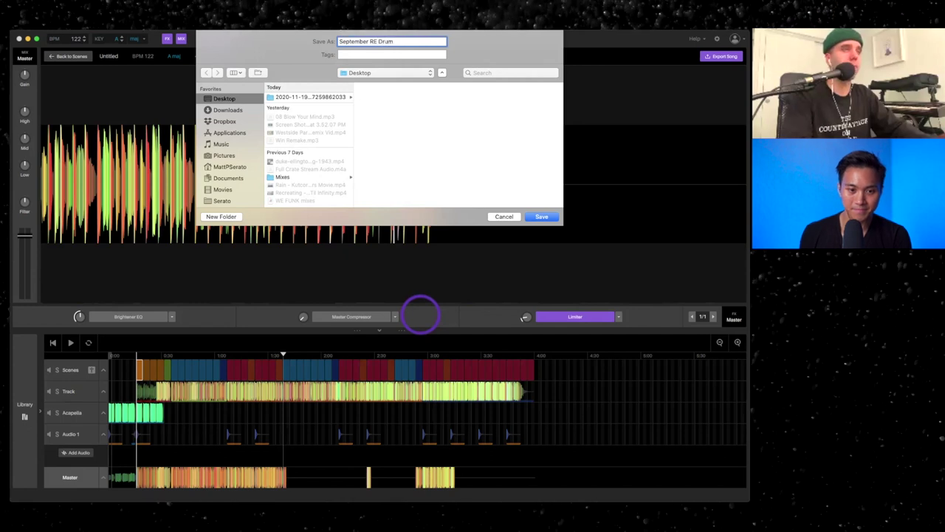
{"action": "left_click", "coordinate": [542, 216]}
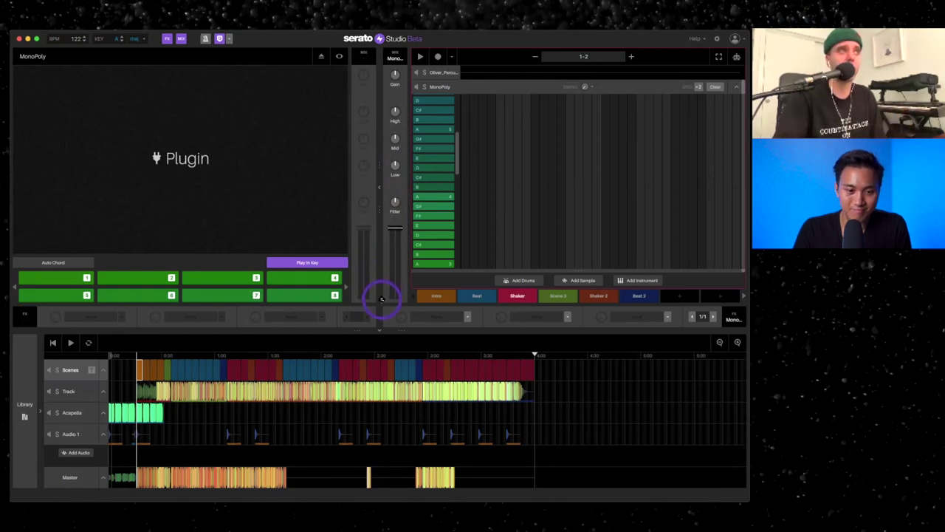
{"action": "left_click", "coordinate": [69, 391]}
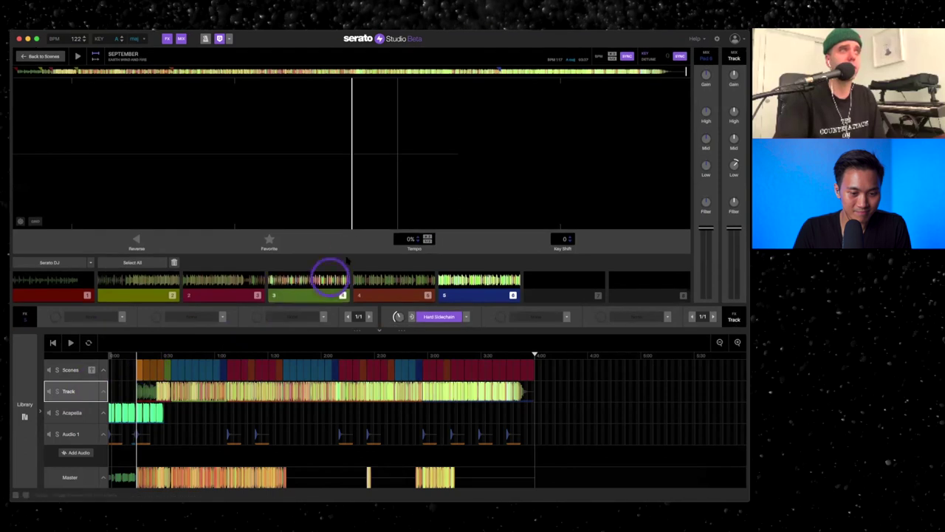
{"action": "left_click", "coordinate": [67, 369]}
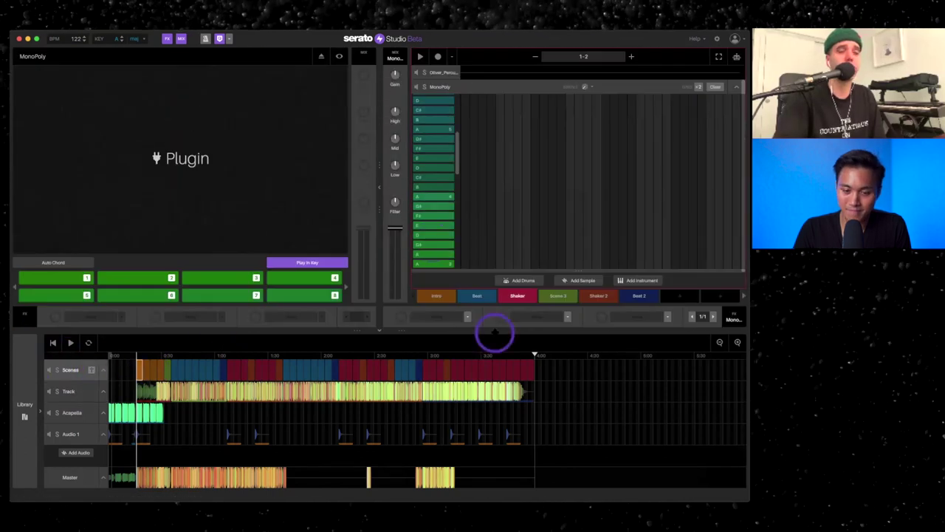